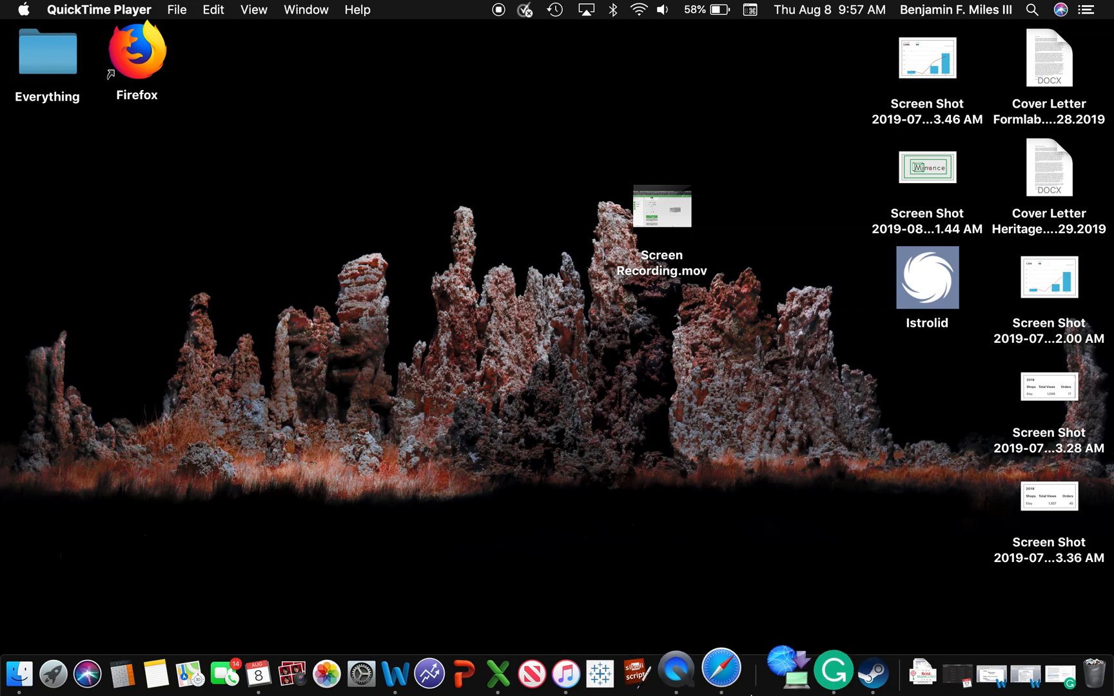
Switch to Safari to show the Projects page of LinkedIn Recruiter Lite.
click(730, 674)
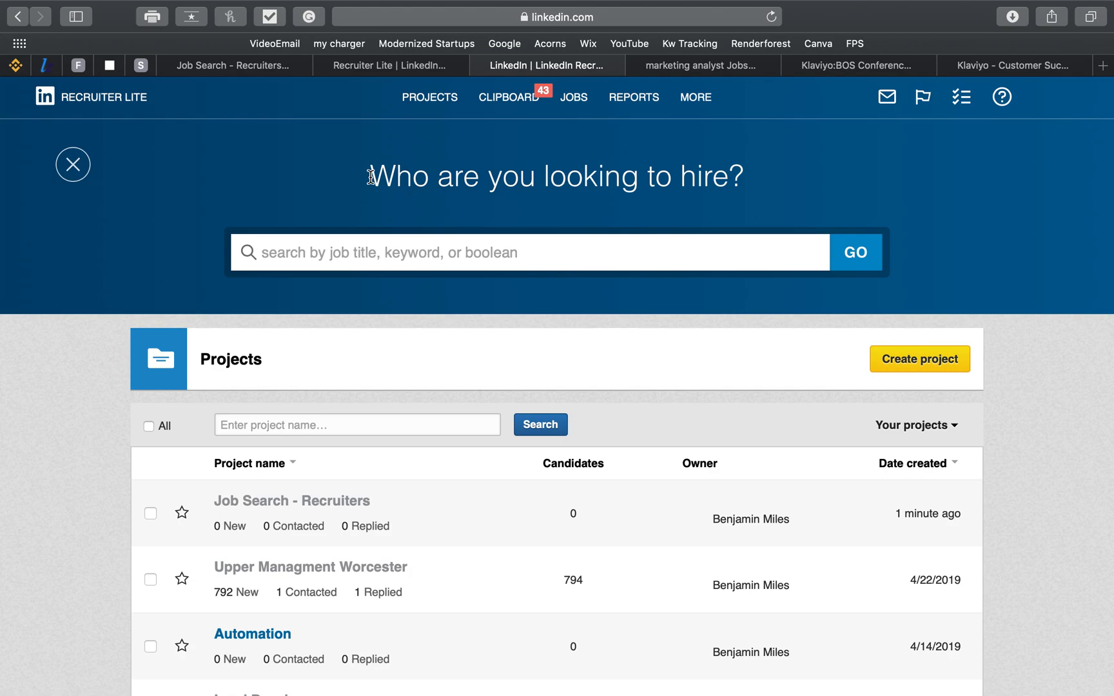
Examine the name, description and job post fields of the new project form, then close it without creating a project.
mouse_move(428, 104)
click(923, 361)
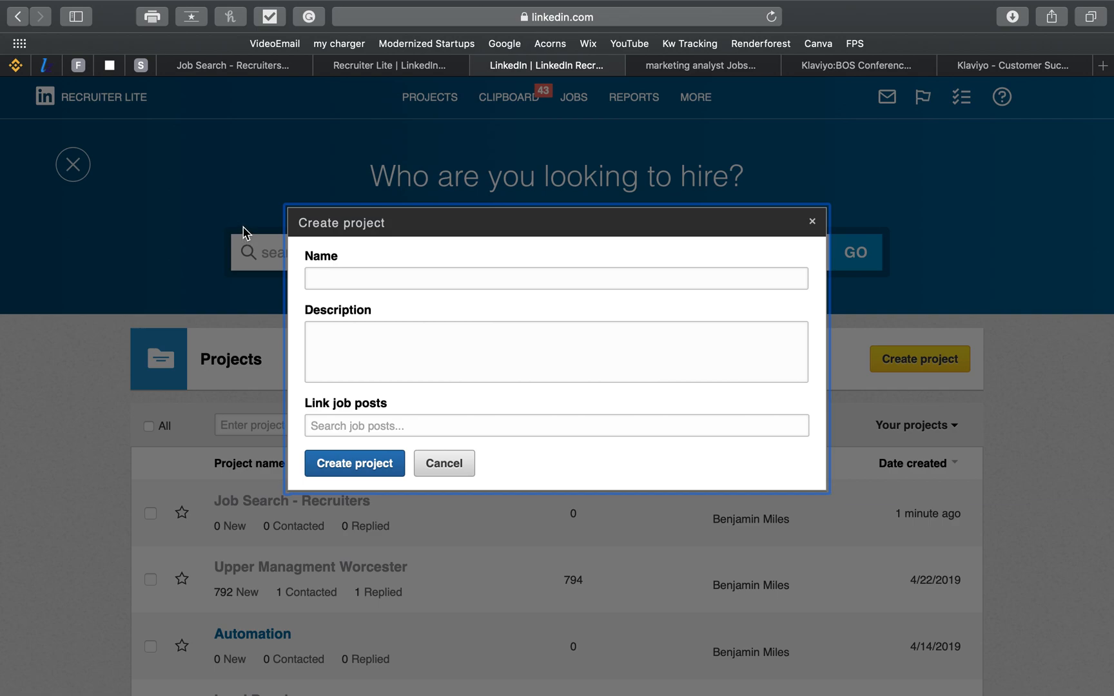
click(326, 431)
click(384, 298)
click(437, 467)
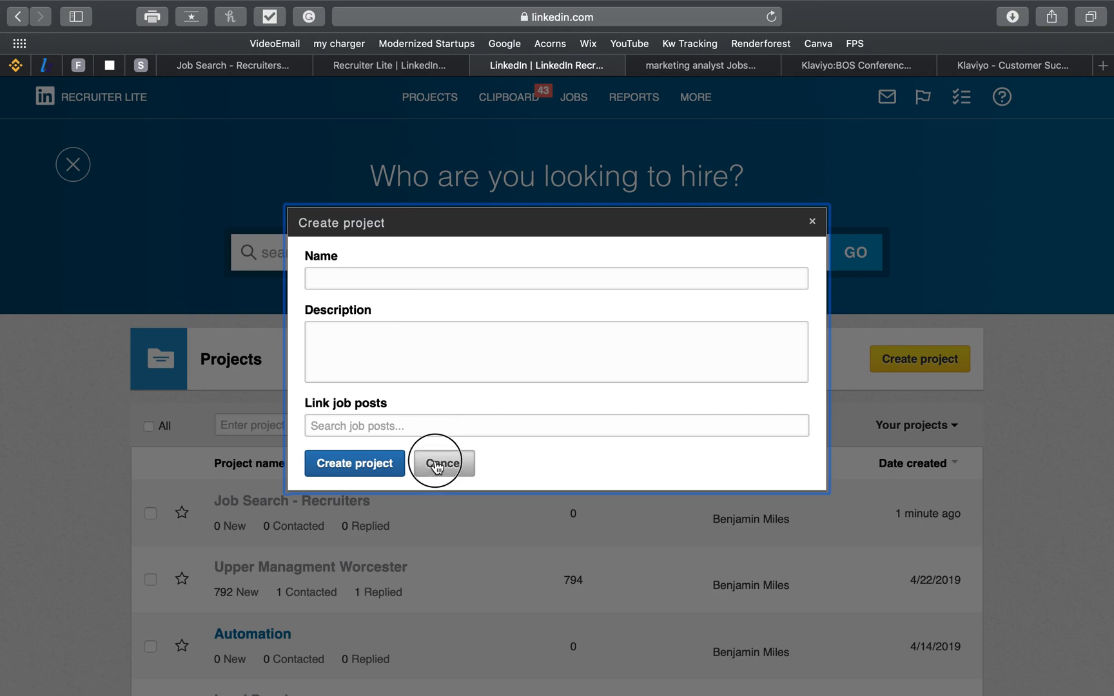
Open the "Job Search - Recruiters" project and start a search for new candidates from its New stage.
scroll(552, 366, down, 3)
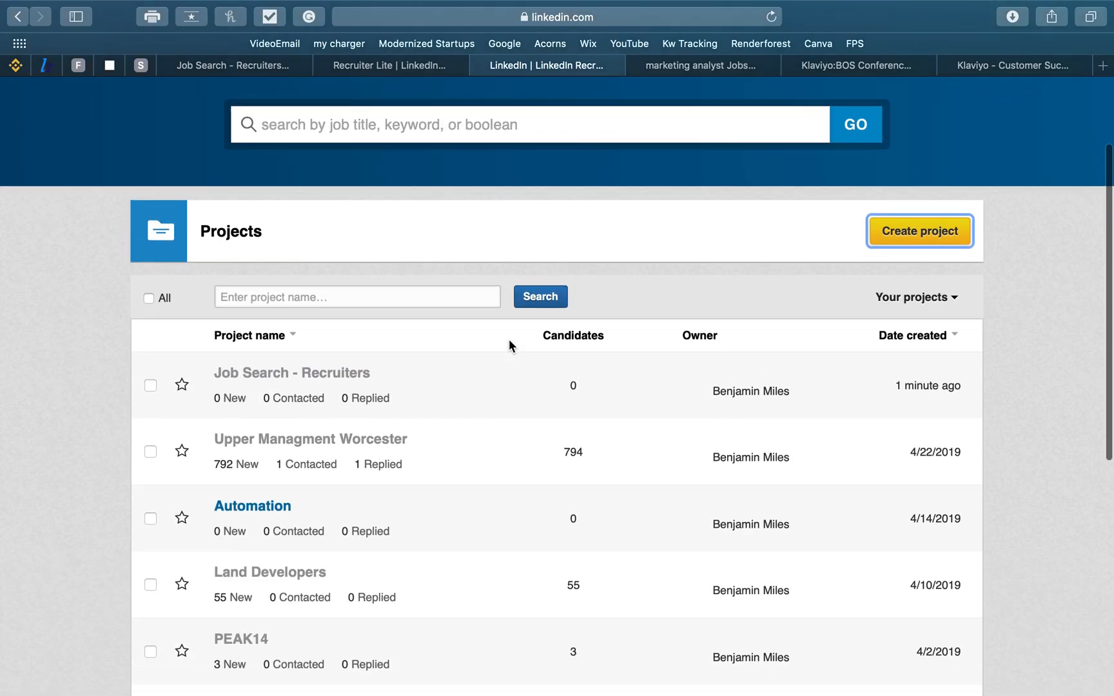
click(273, 364)
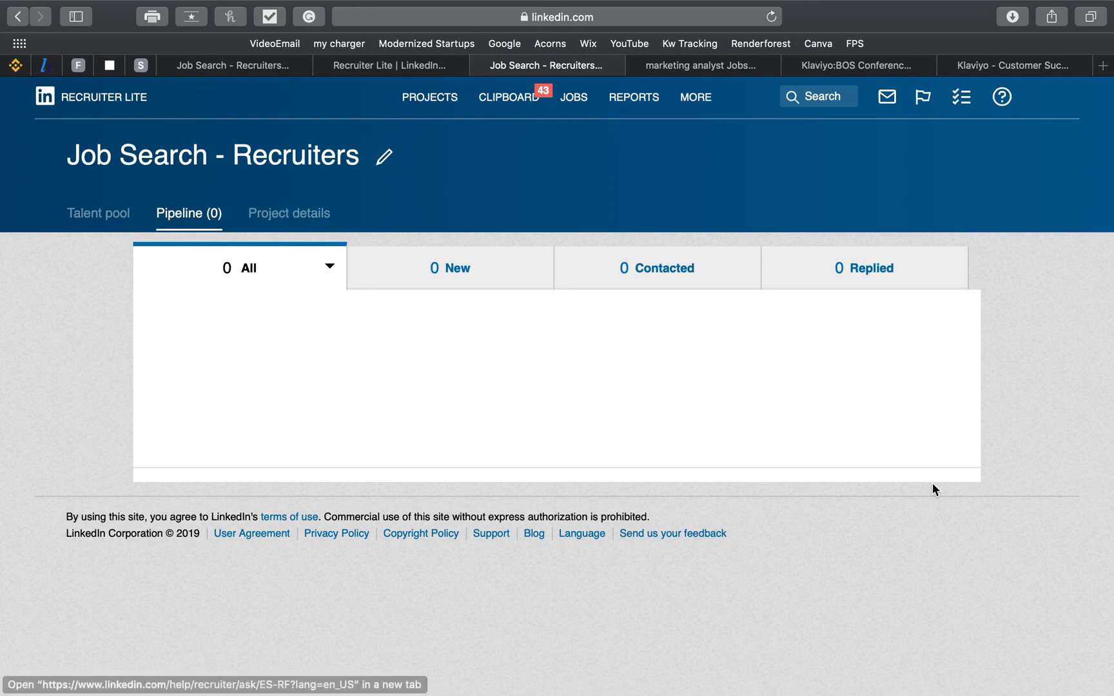
click(480, 272)
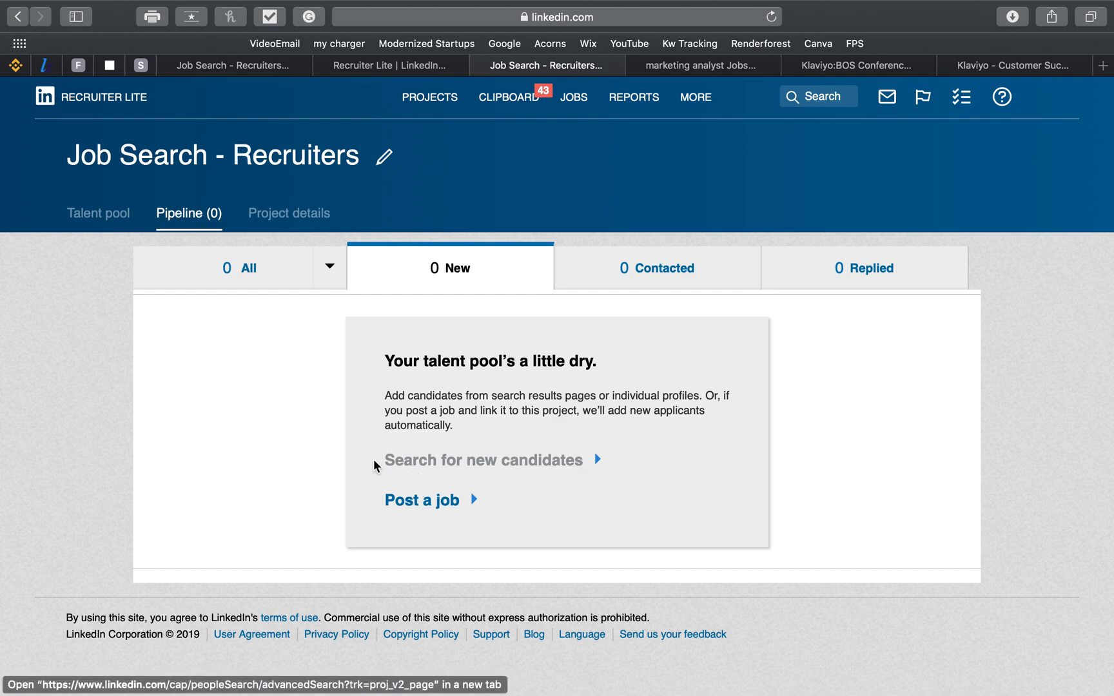
click(400, 462)
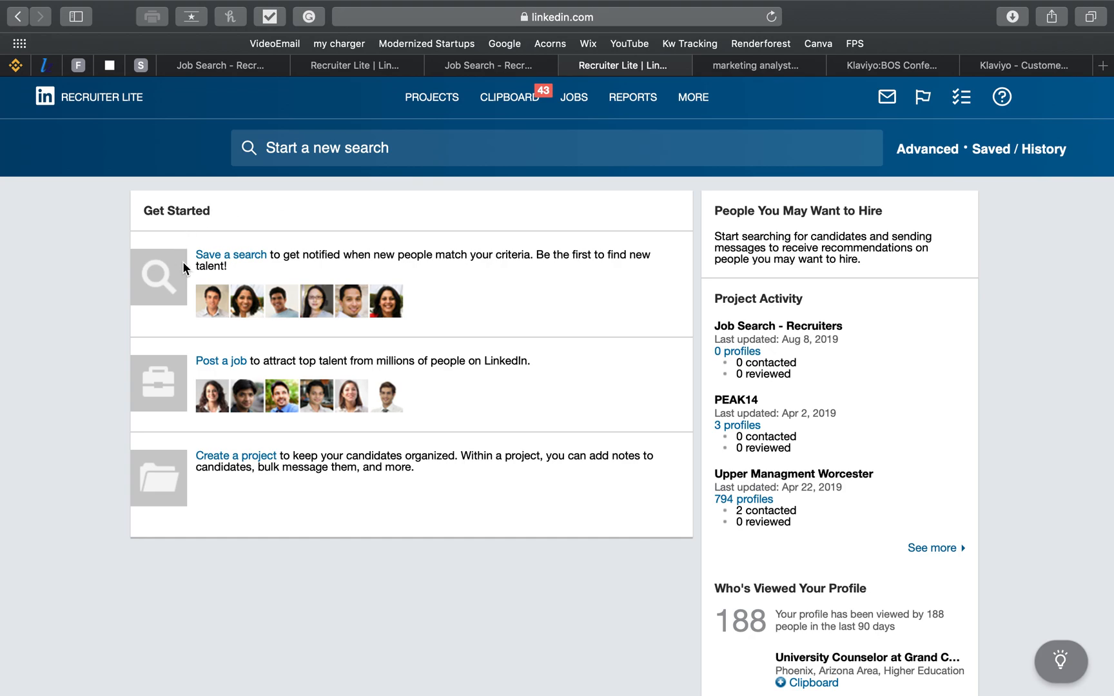
Open the smart search page for saving a candidate search and close the marketing analyst jobs tab.
click(223, 261)
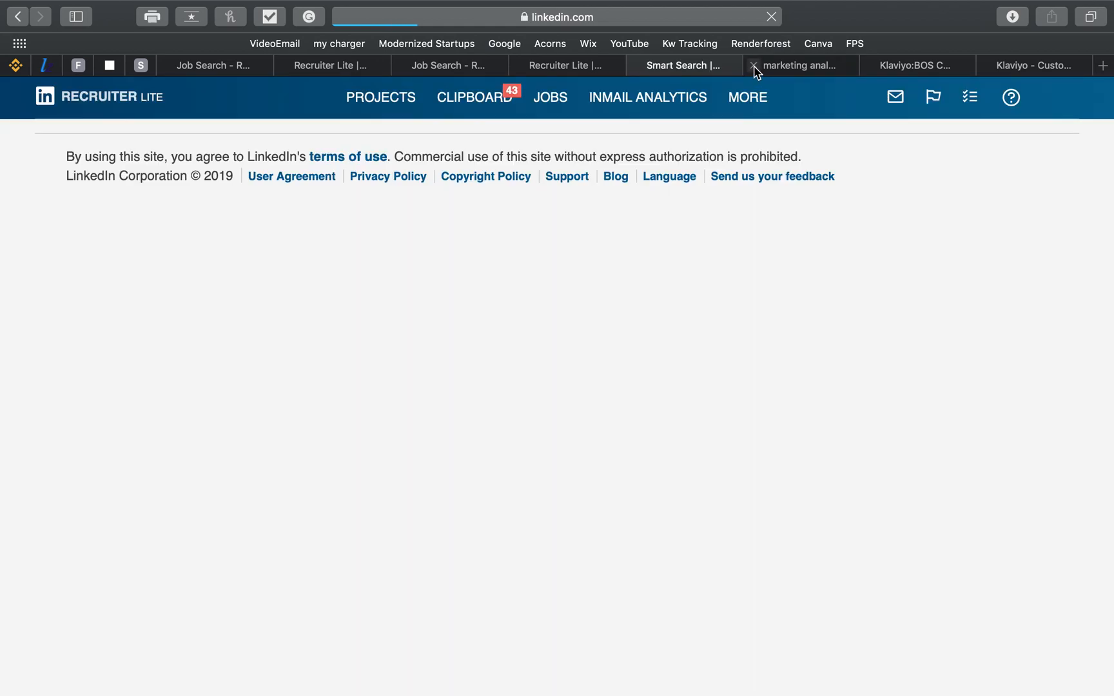
click(753, 66)
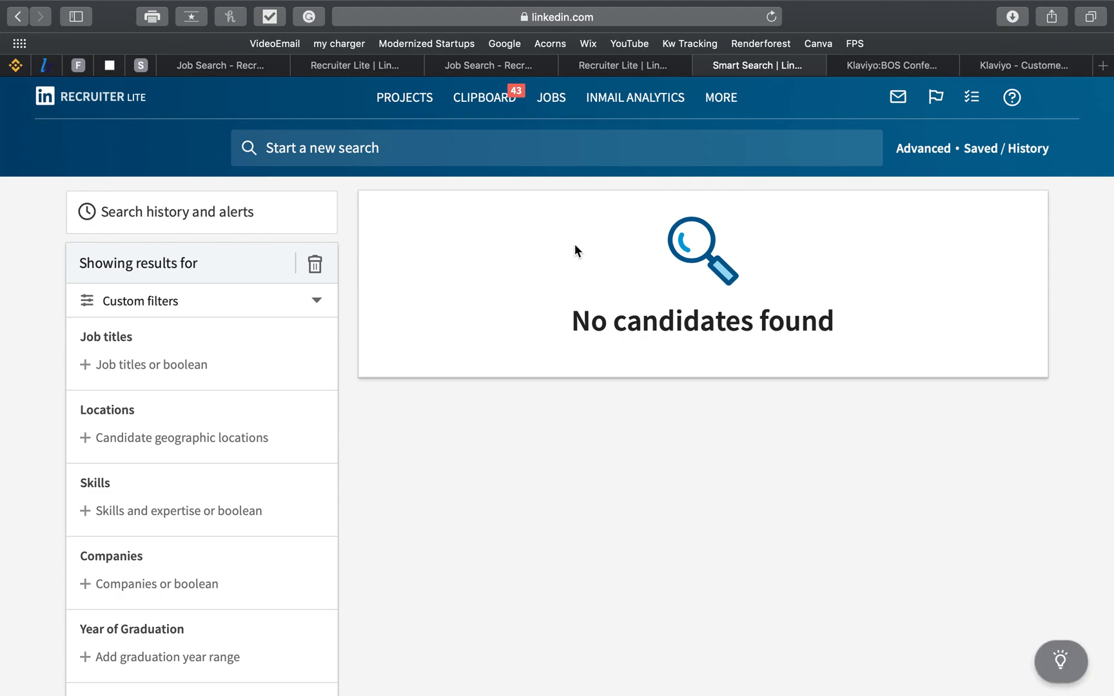
Review the basic candidate filters from job titles to keywords and open the advanced search filters.
scroll(443, 448, down, 5)
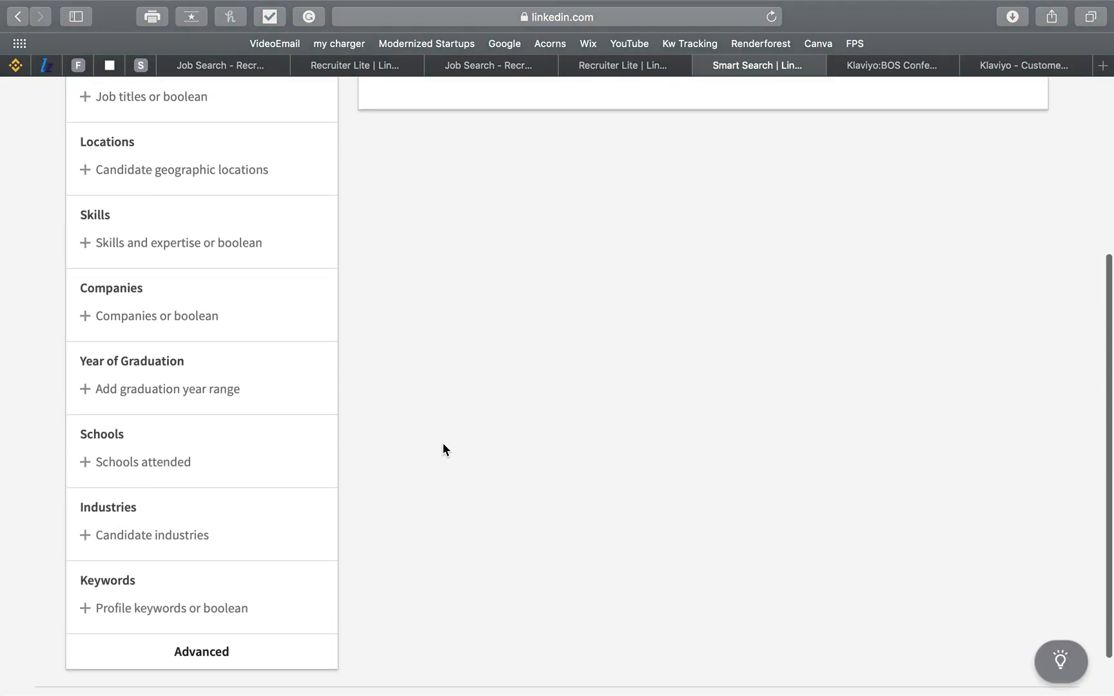
scroll(397, 363, up, 3)
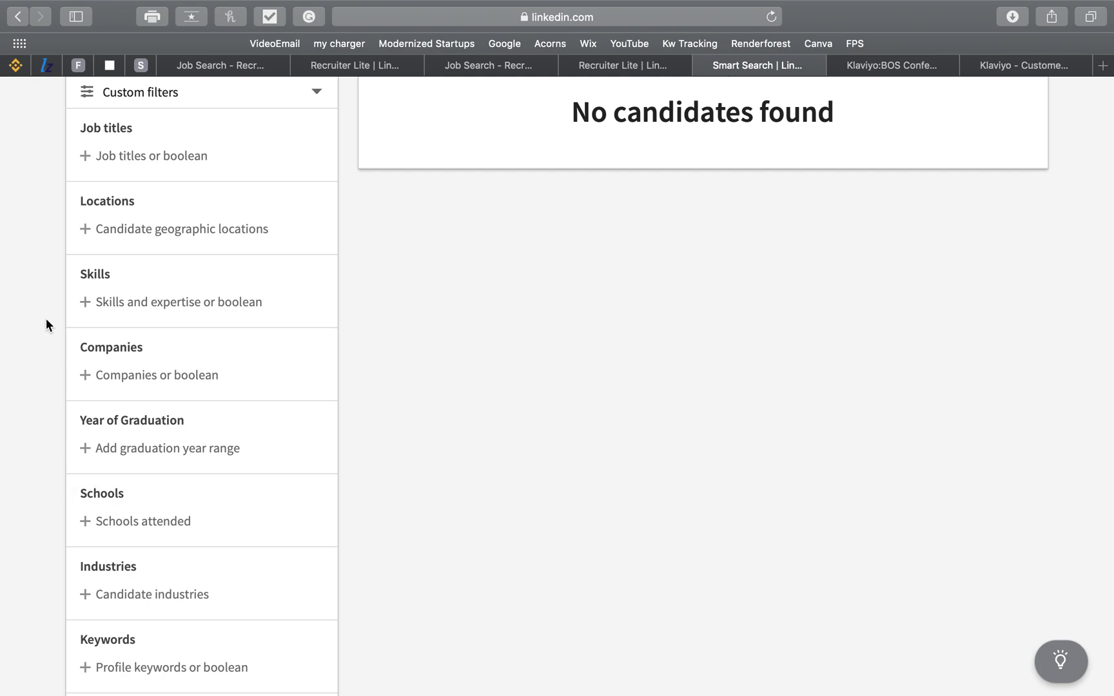
scroll(69, 198, up, 1)
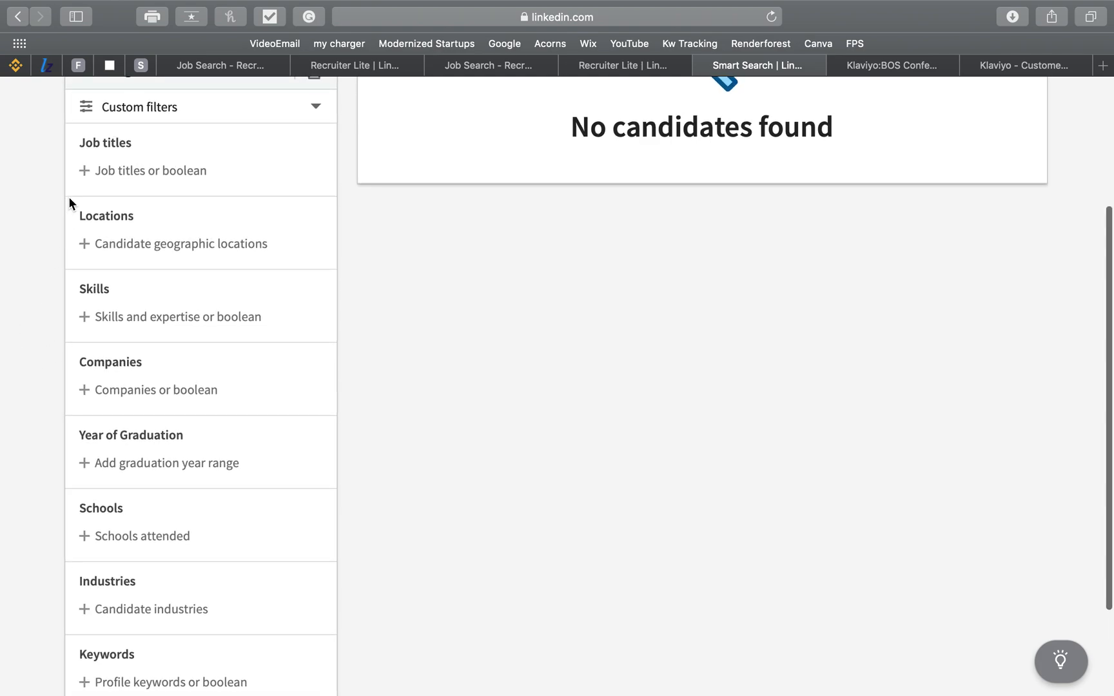
scroll(69, 198, down, 2)
scroll(70, 203, down, 2)
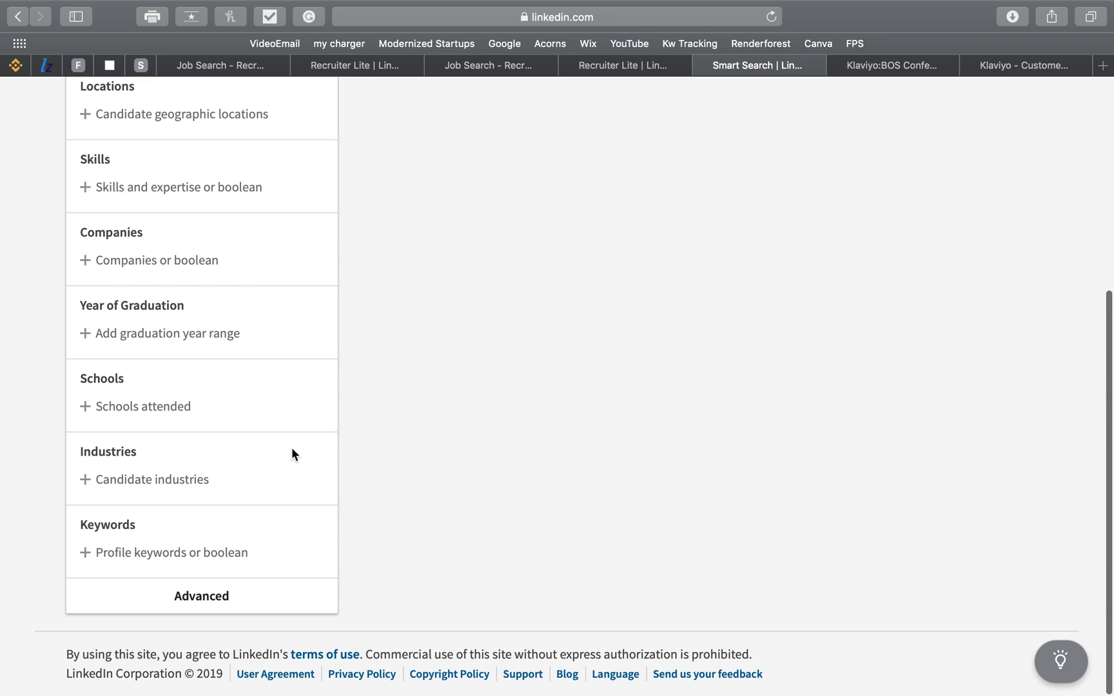
scroll(317, 361, up, 3)
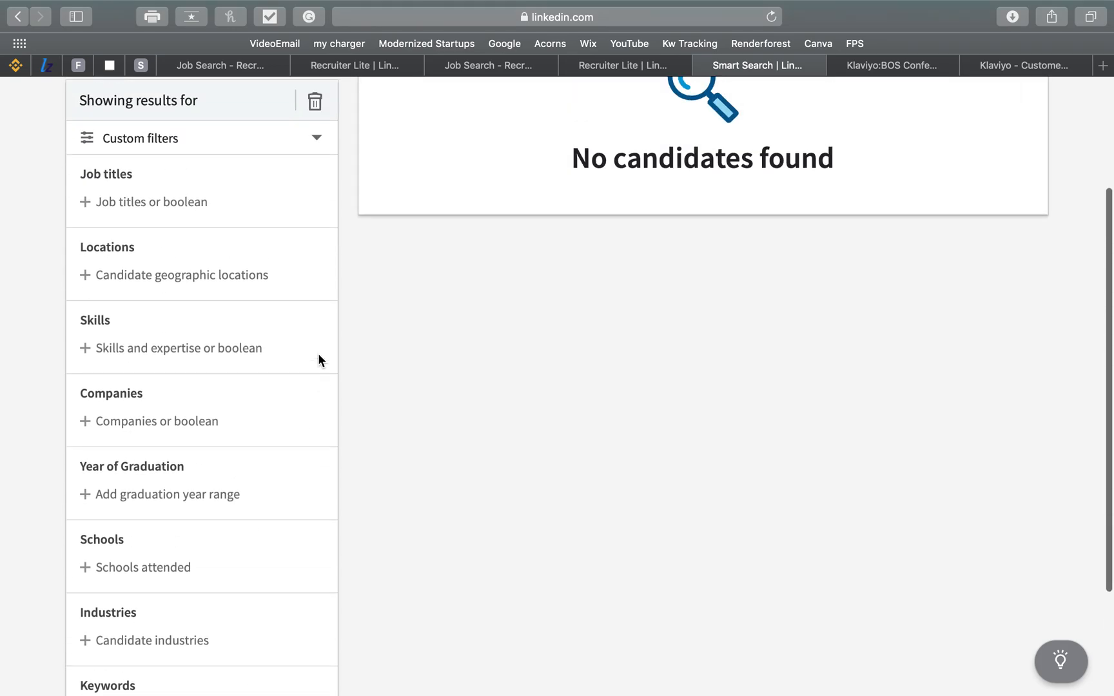
scroll(299, 510, down, 3)
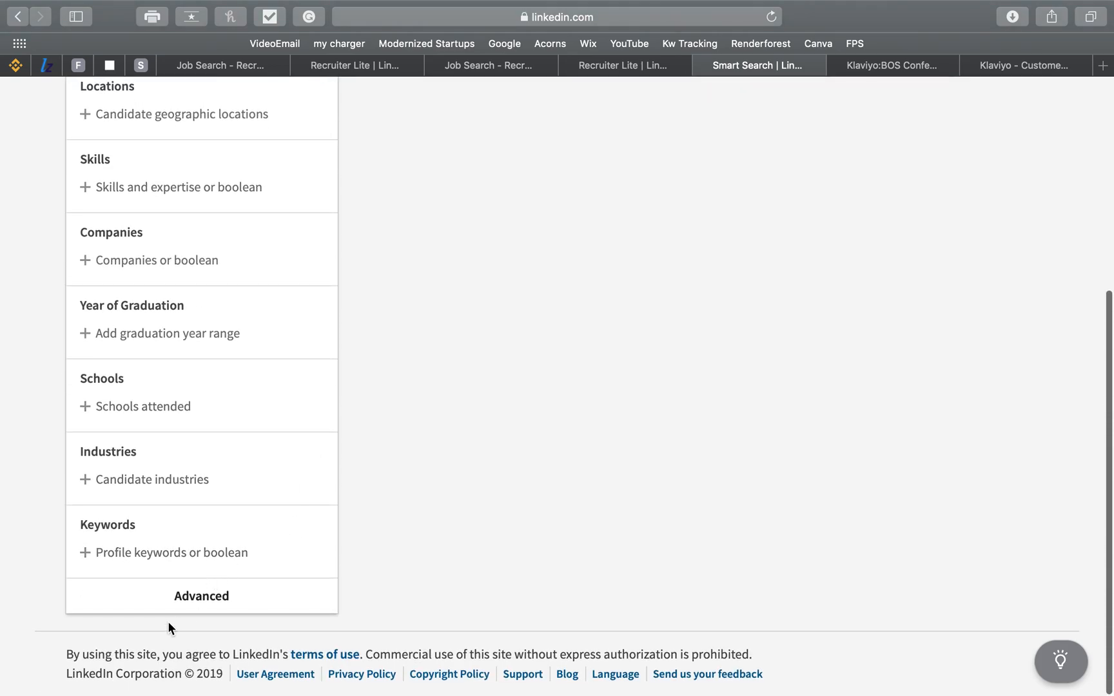
click(202, 603)
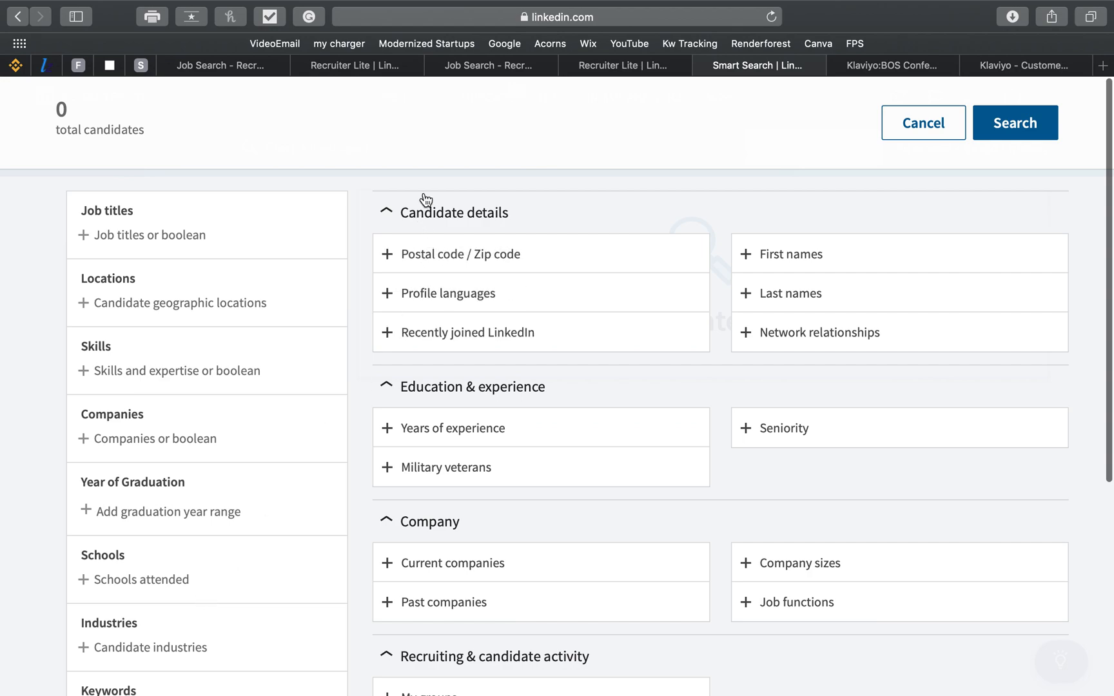
Examine the candidate details filters, including the available Network relationships options.
click(516, 254)
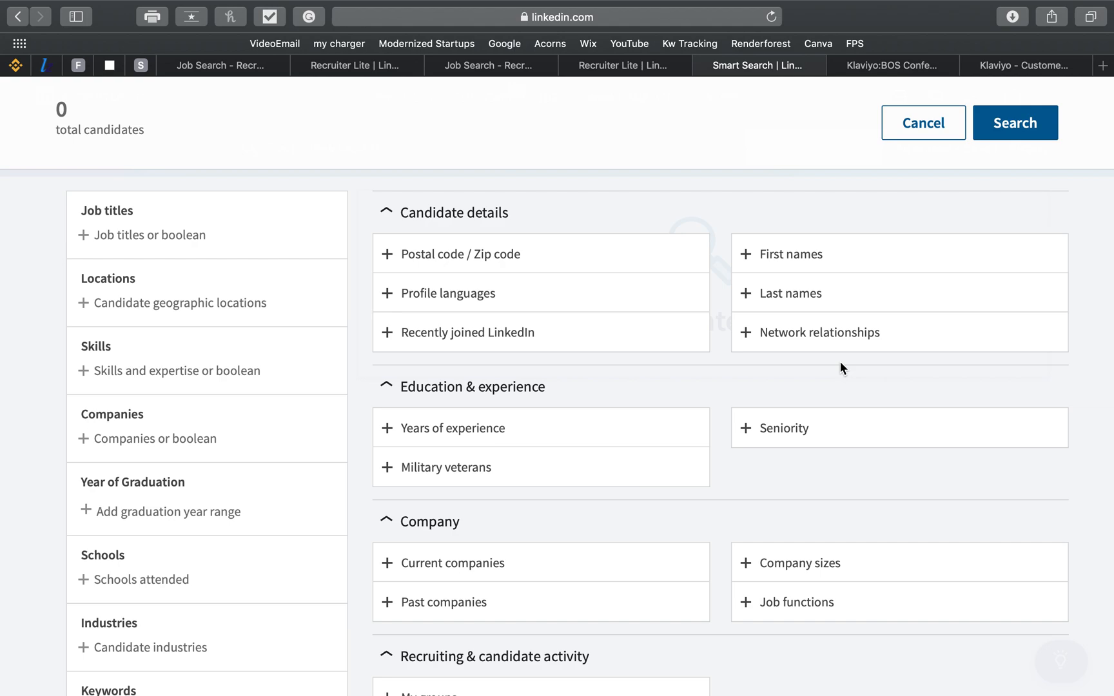
click(777, 340)
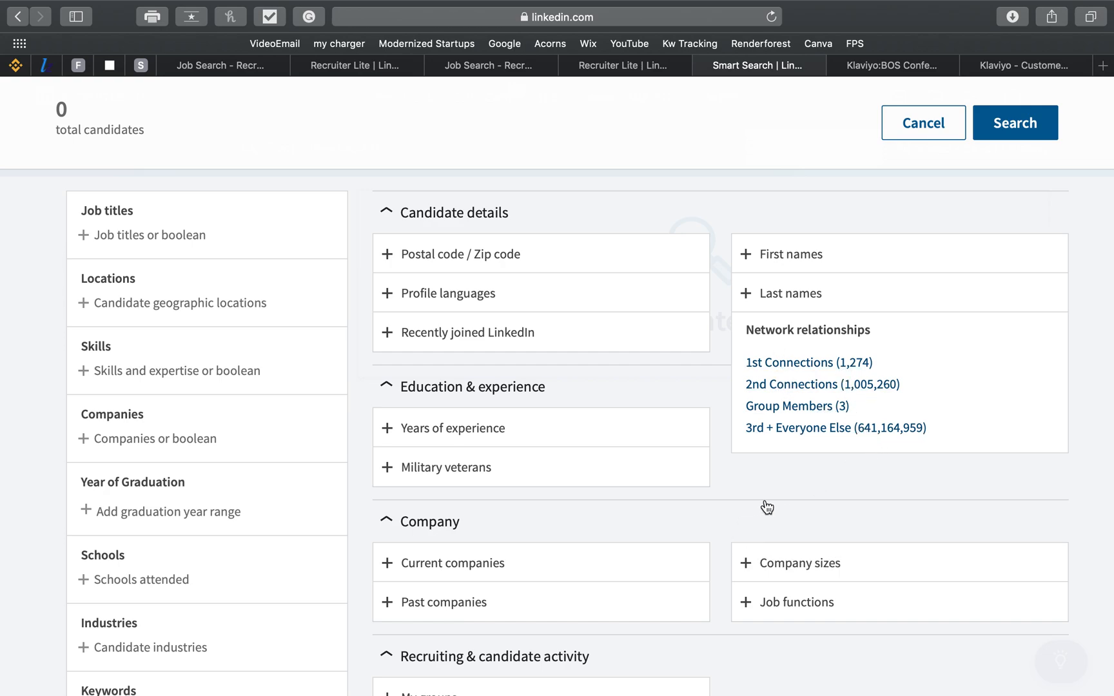
click(786, 502)
click(873, 422)
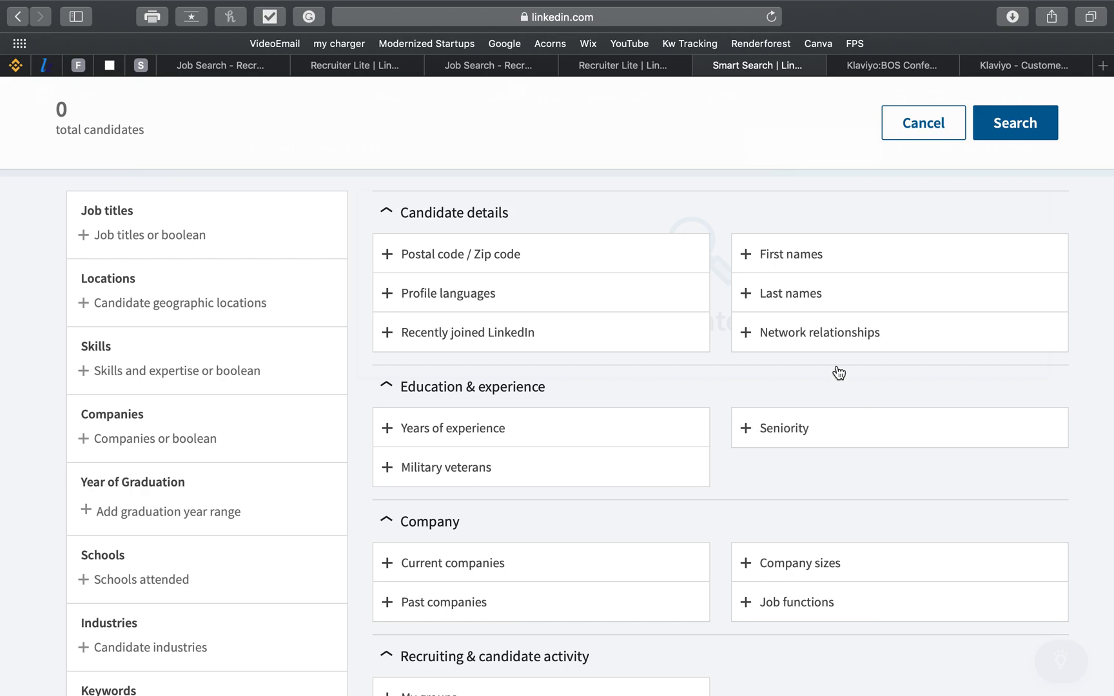
click(824, 347)
click(783, 310)
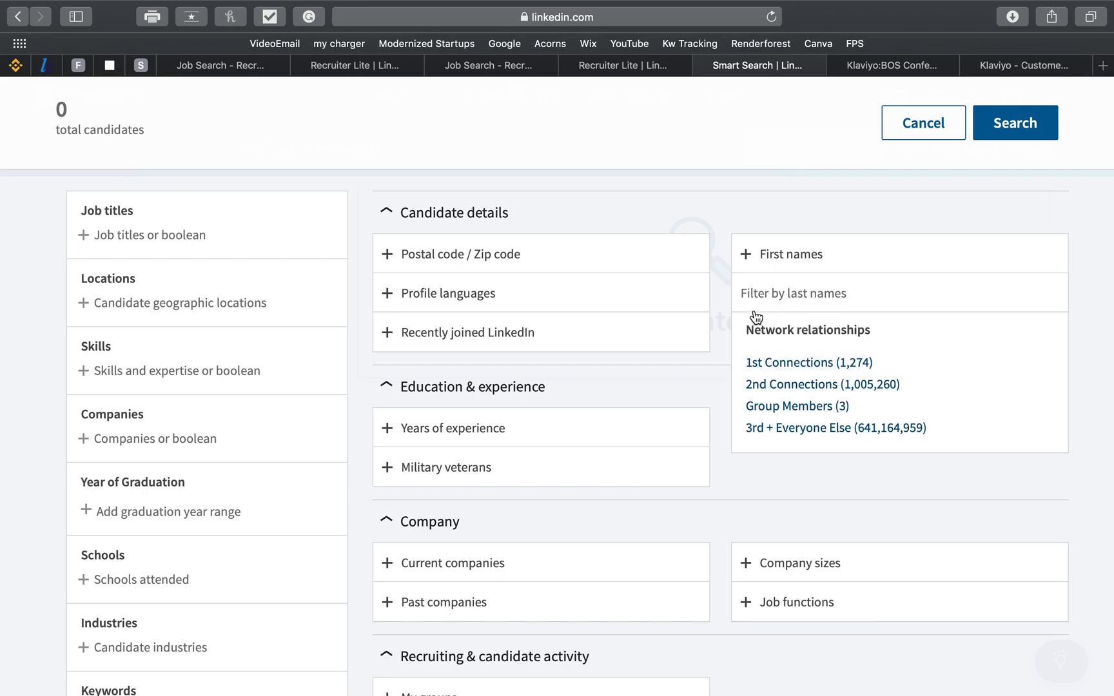
click(722, 317)
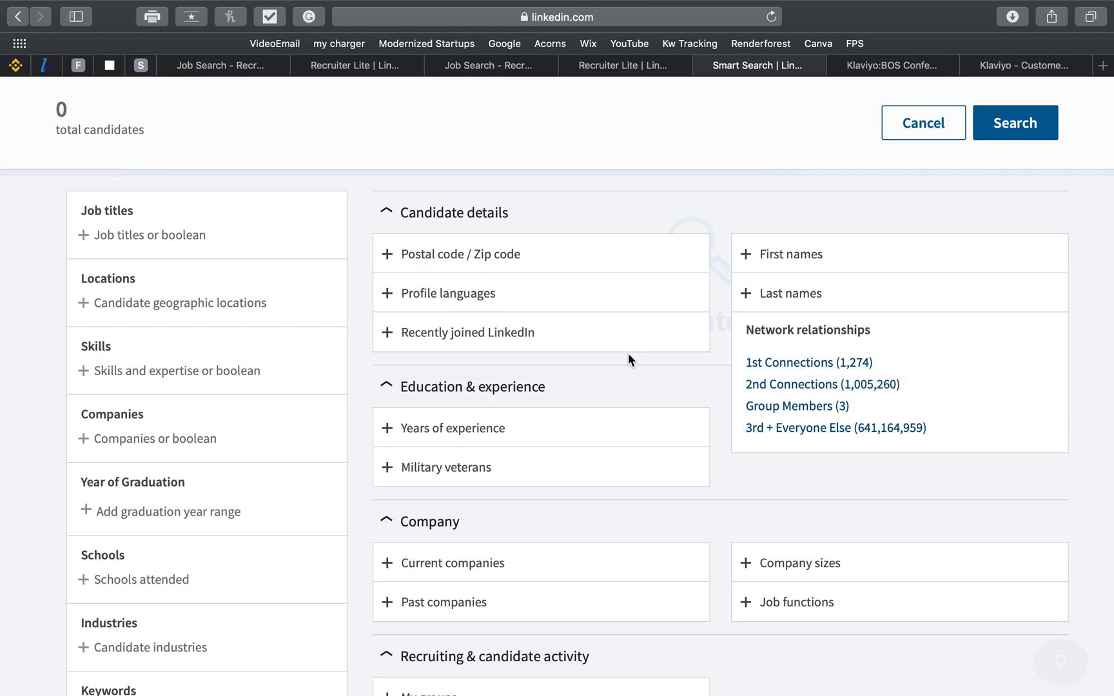
Examine the Seniority levels offered in the Education & experience filters.
scroll(627, 354, down, 2)
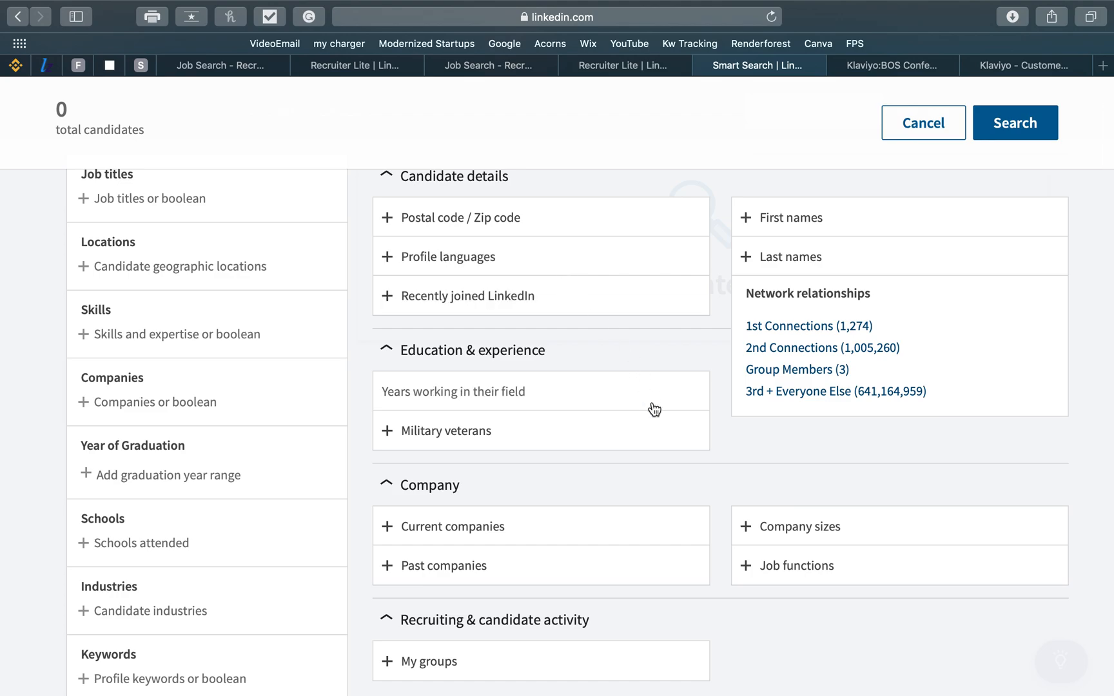
scroll(599, 351, down, 4)
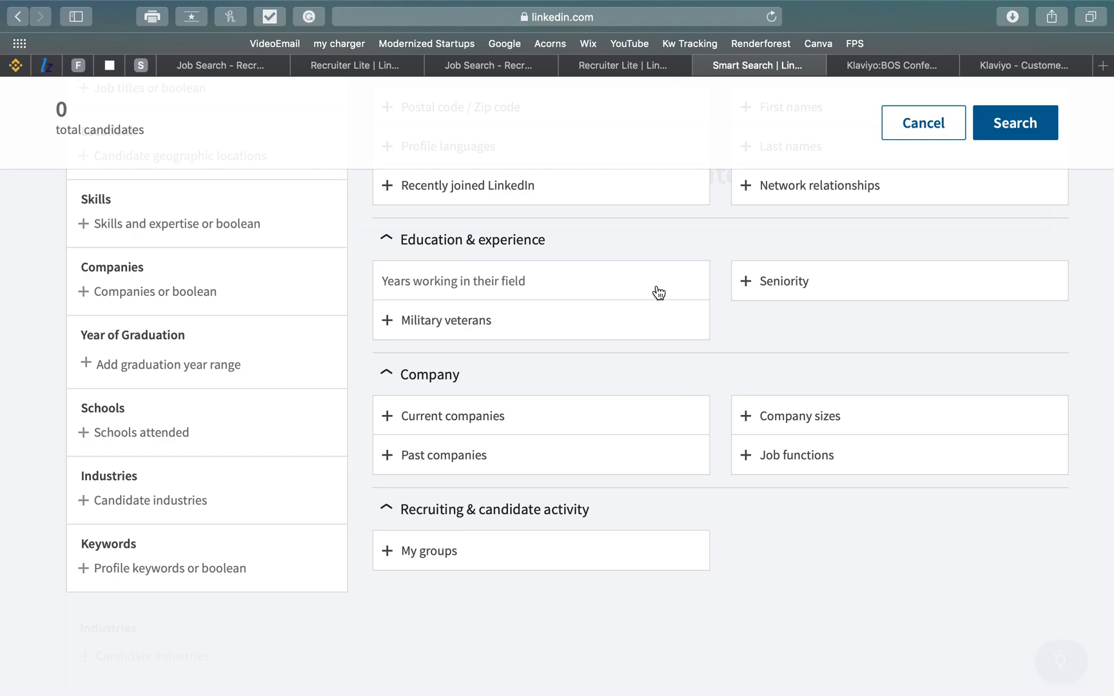
click(854, 285)
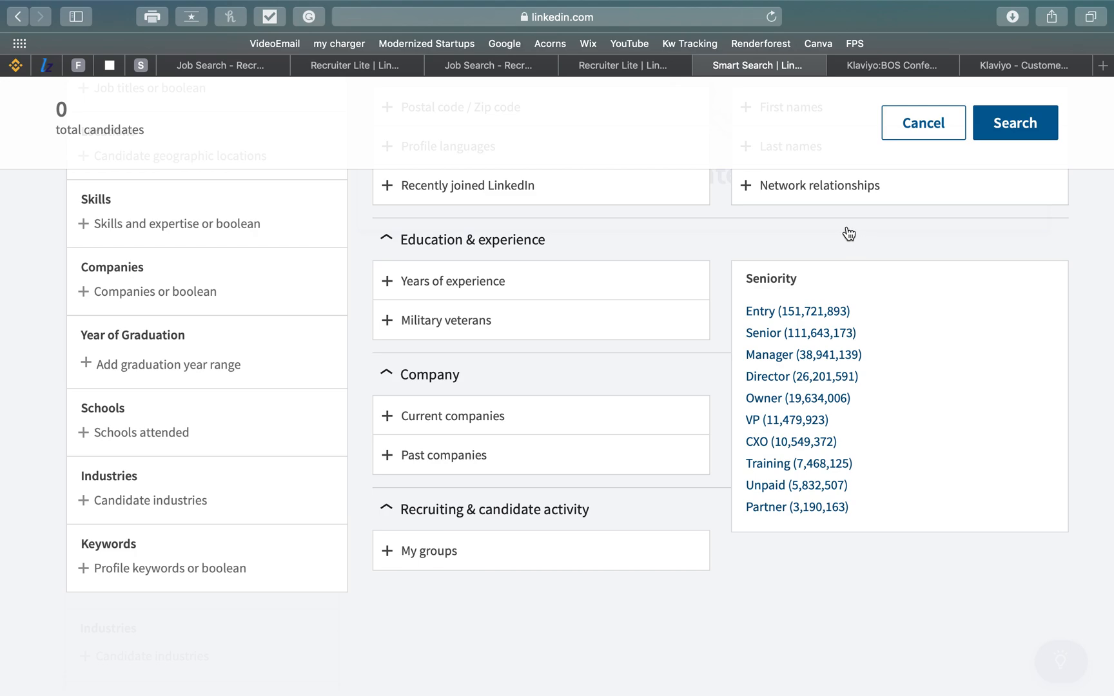
click(819, 239)
click(815, 240)
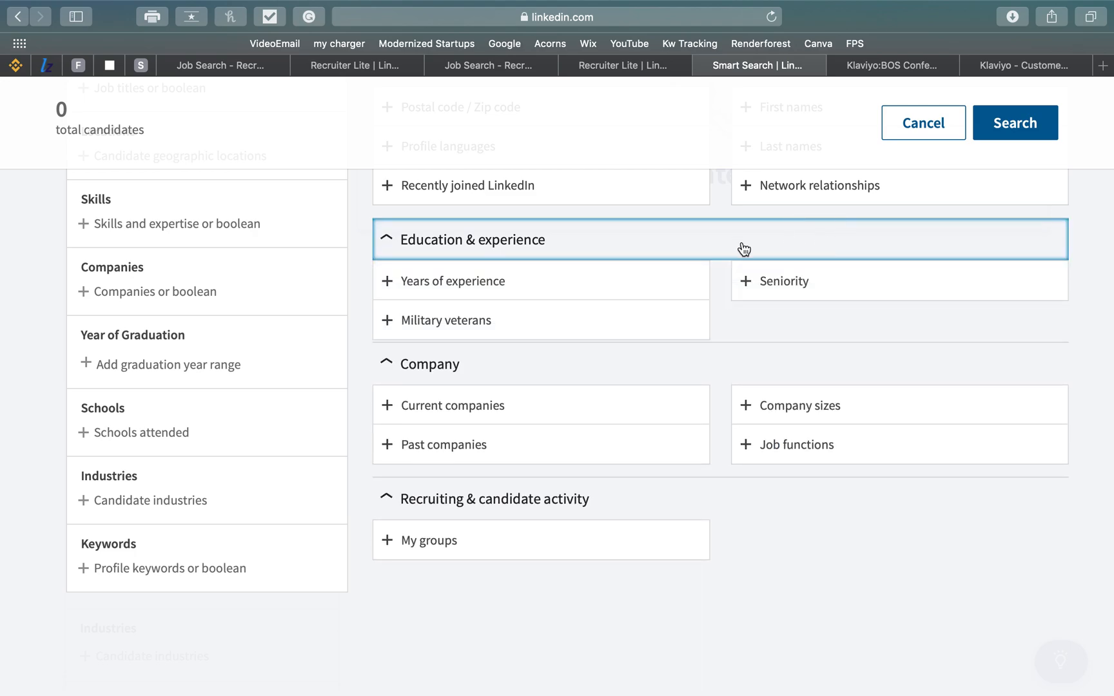
Try the Years of experience filter with the full range of less than 1 to 30+ years and remove it.
click(553, 278)
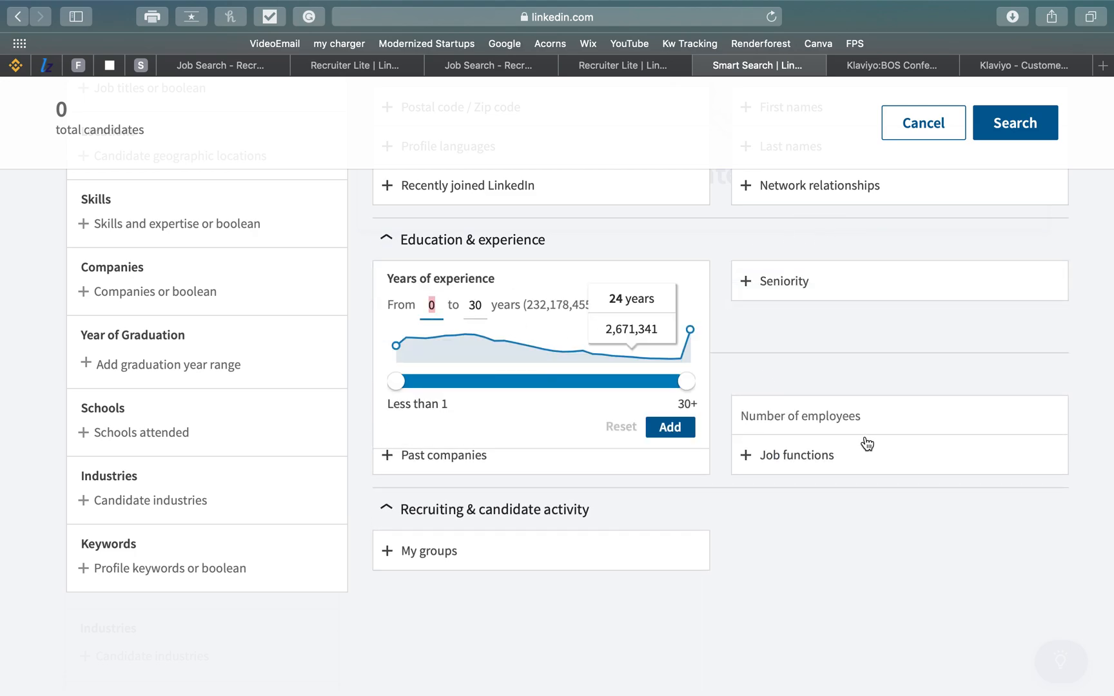
click(807, 351)
click(537, 295)
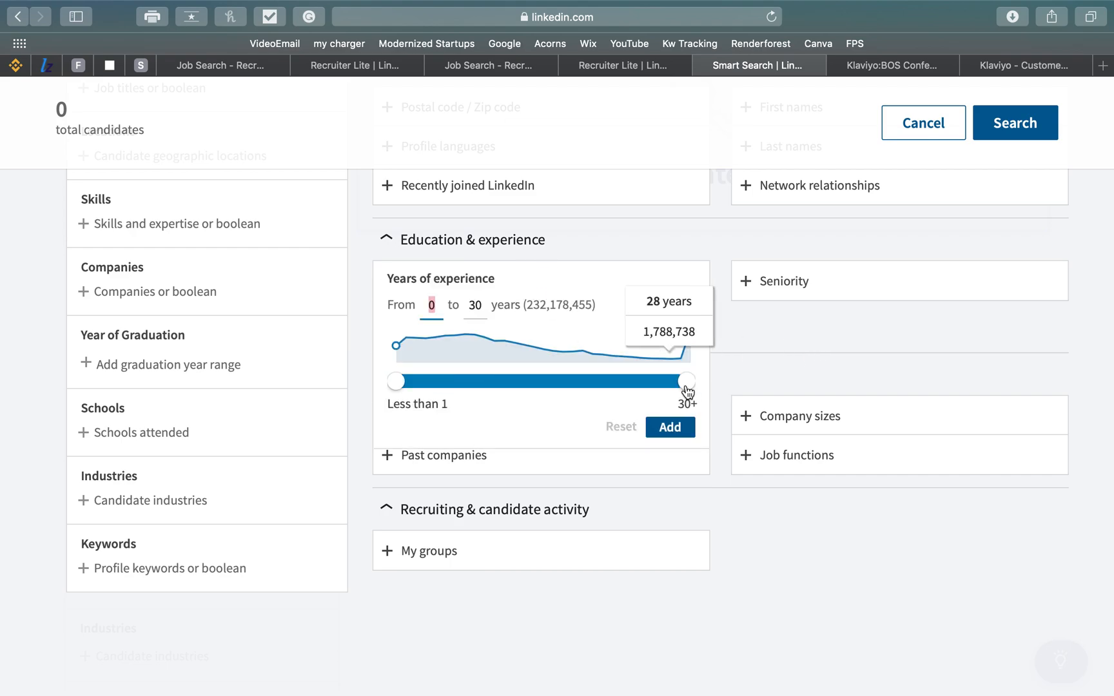
drag(686, 384, 746, 373)
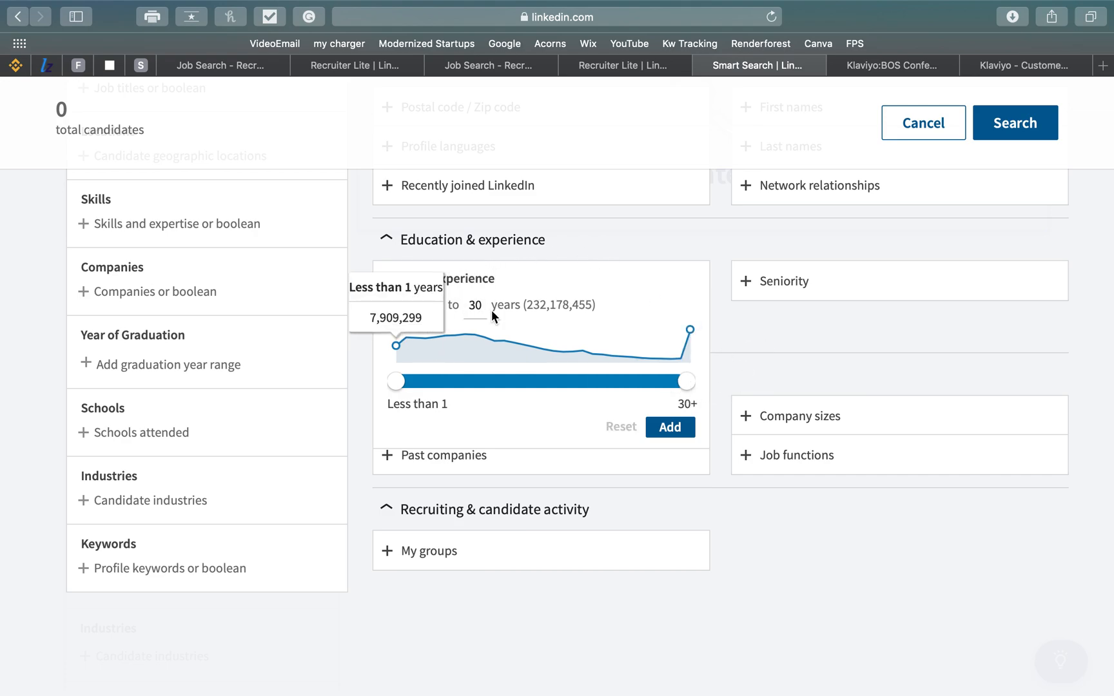
click(894, 590)
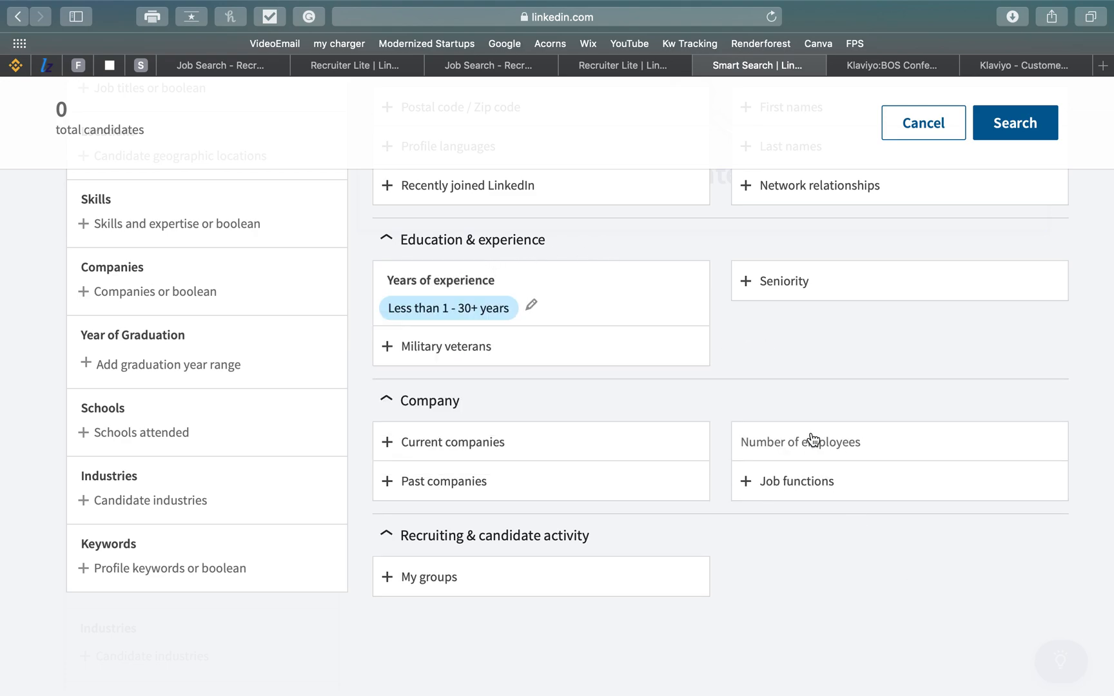
click(505, 308)
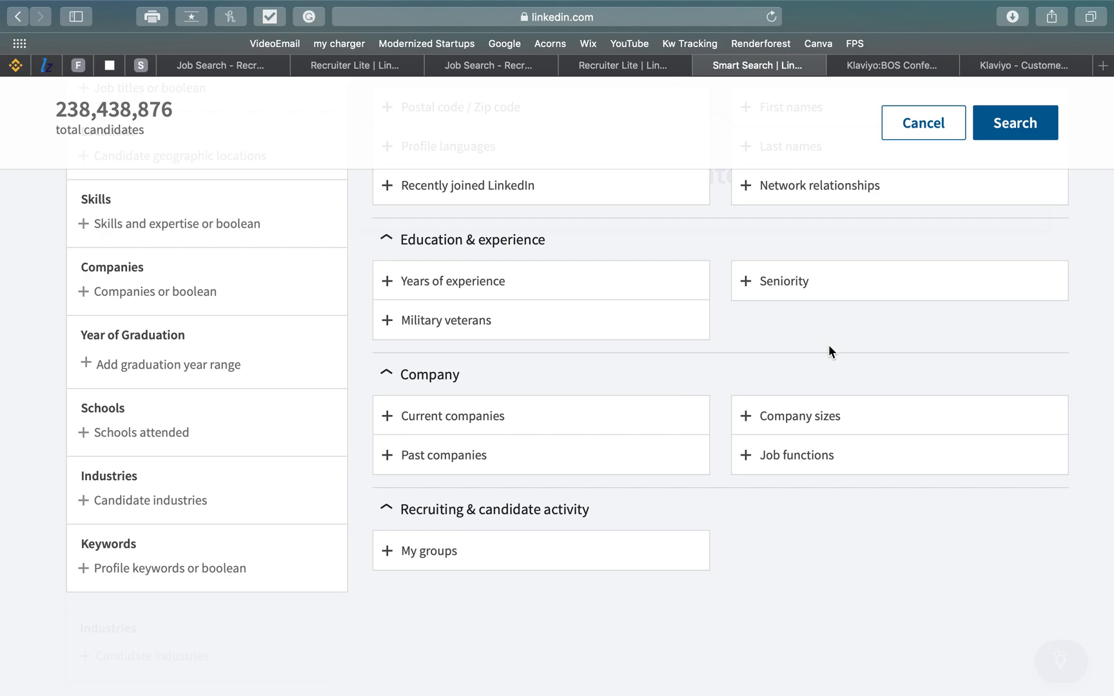
Examine the Company sizes filter options, from Self-employed to 10,000+ employees.
click(778, 418)
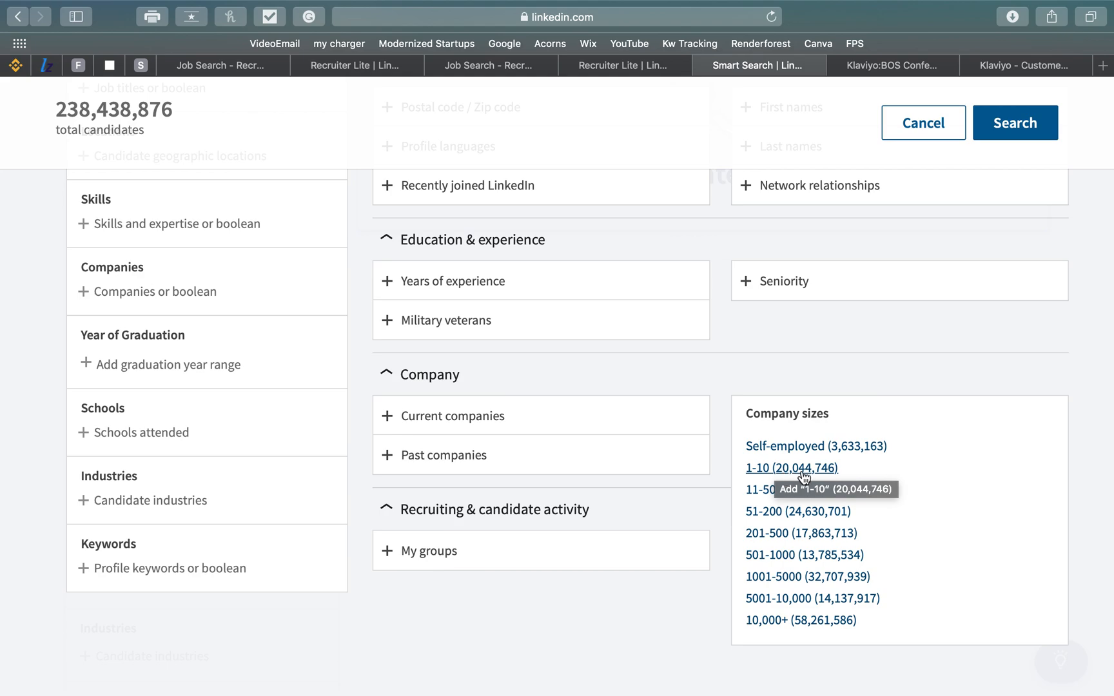
click(524, 552)
click(575, 665)
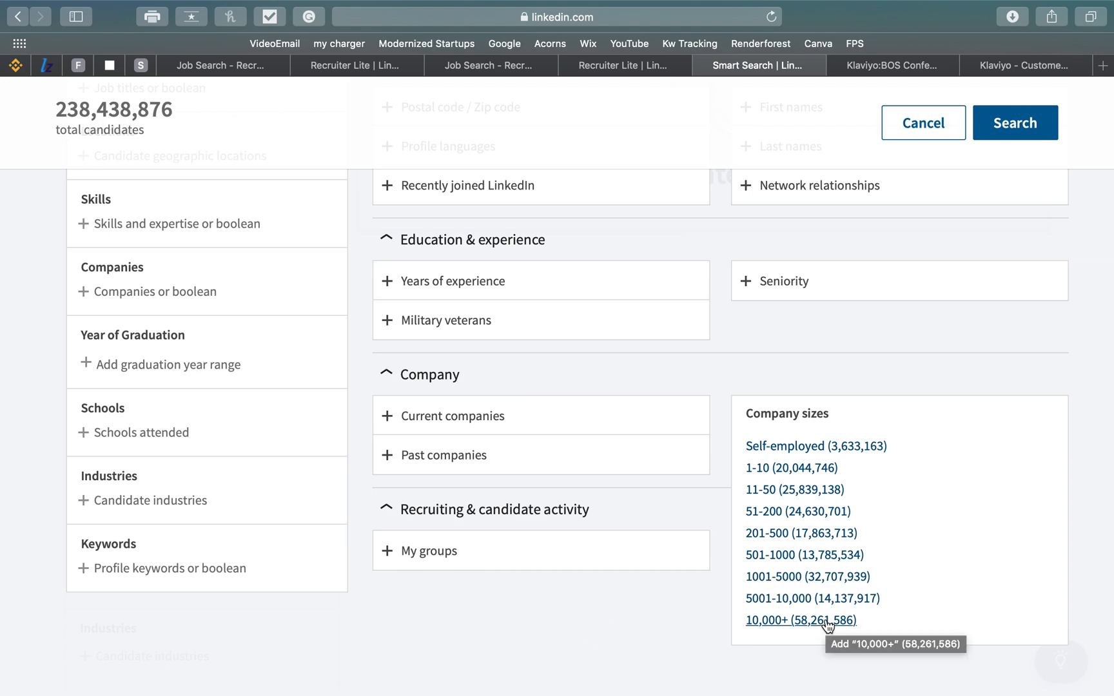
click(658, 616)
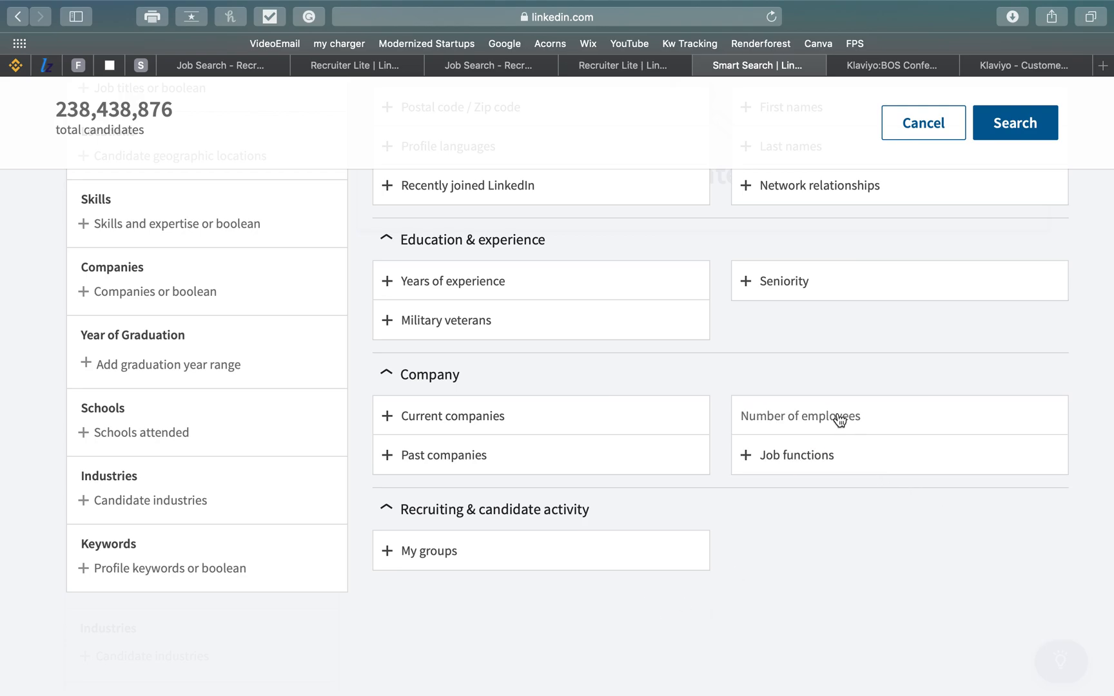
Examine the full list of Job functions filter options, from Operations to Product Management.
click(825, 455)
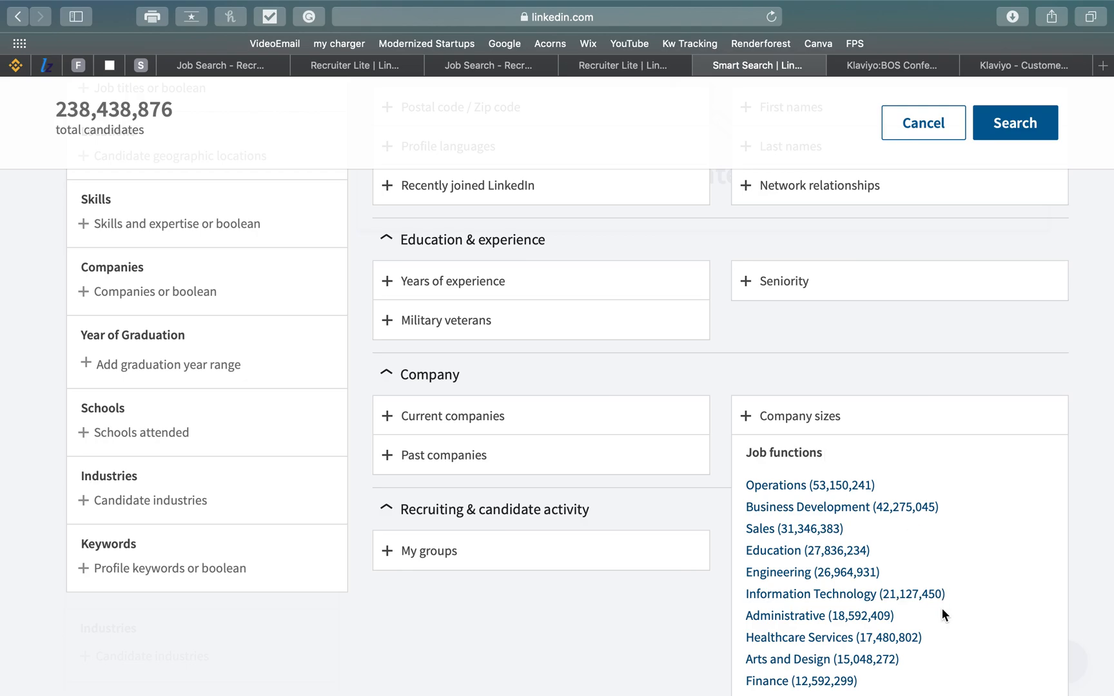
scroll(942, 609, down, 5)
scroll(942, 614, down, 4)
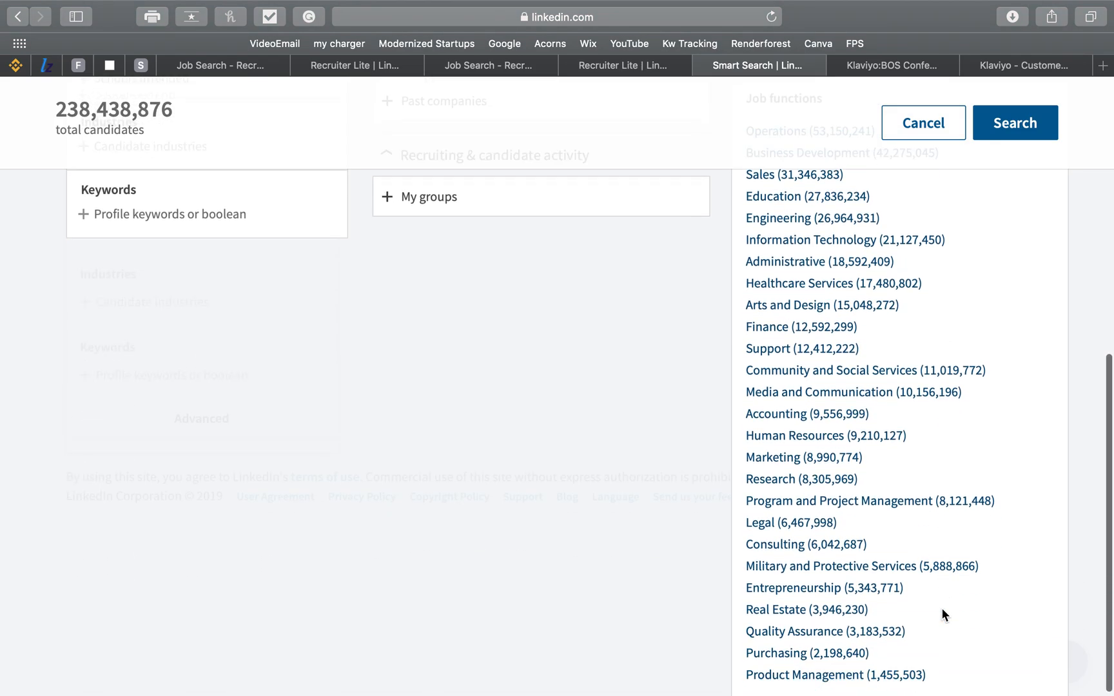
Close the Job functions list, reopen it briefly, and examine the suggestions of the Past companies filter in the Company section.
scroll(942, 608, up, 6)
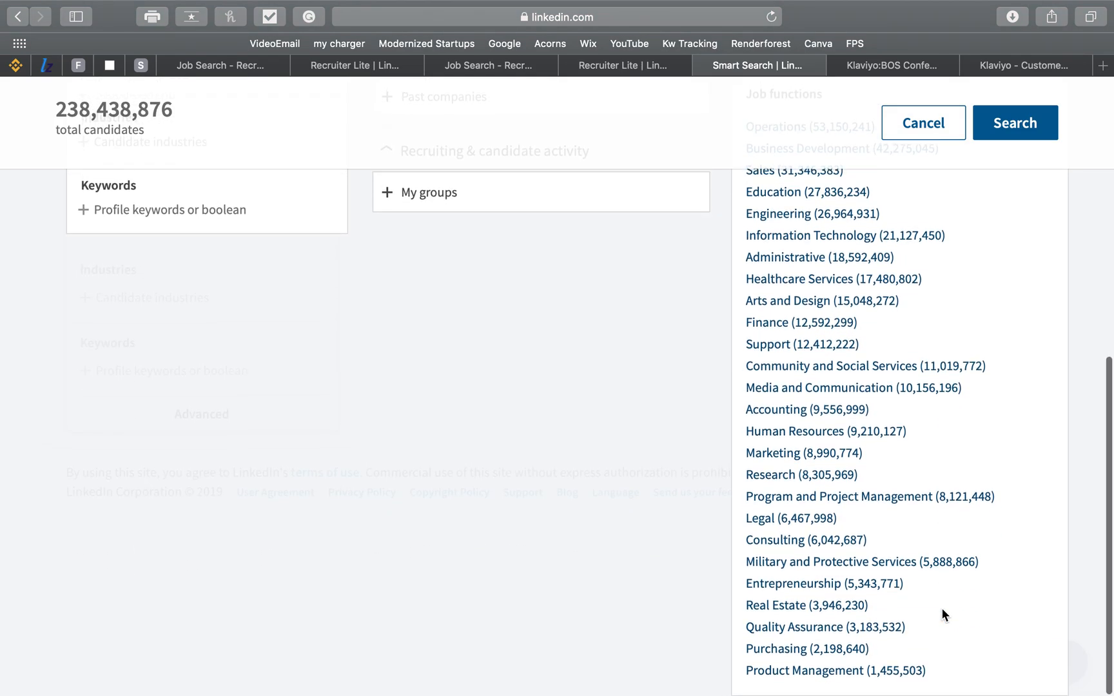
click(826, 306)
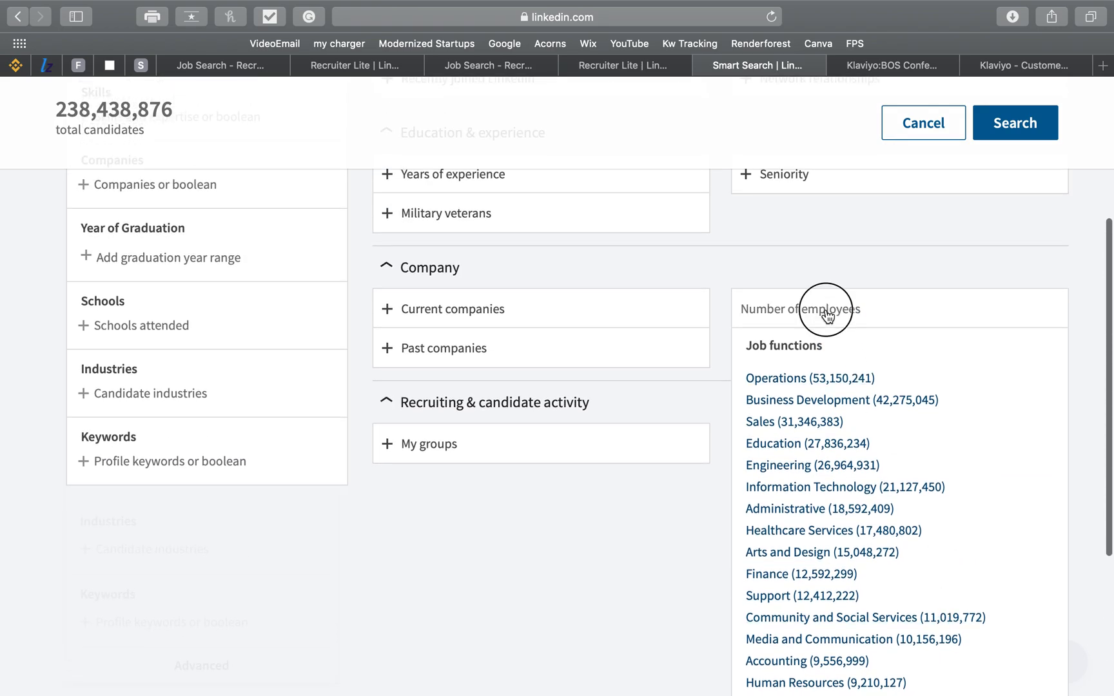
click(706, 478)
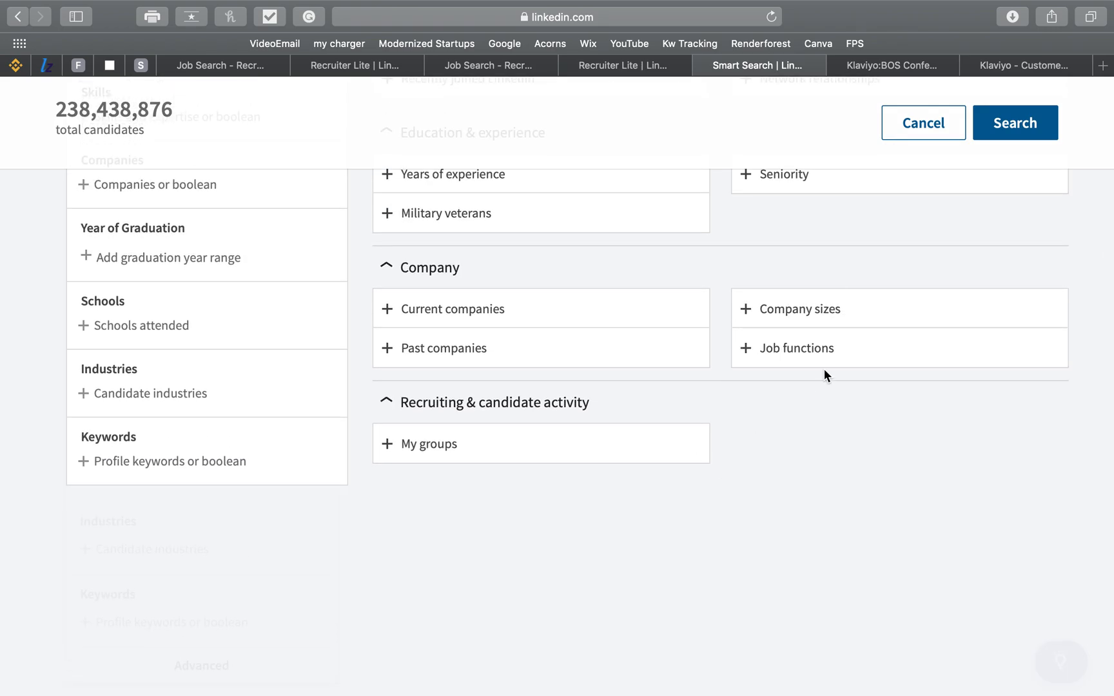
click(827, 360)
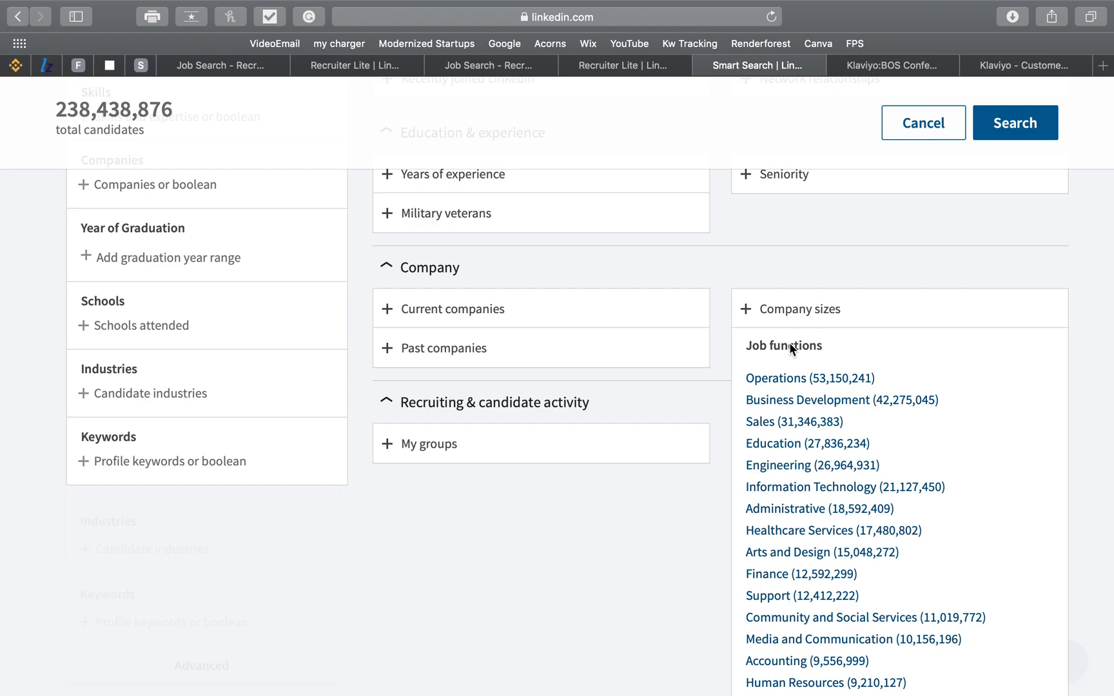
click(719, 493)
click(592, 355)
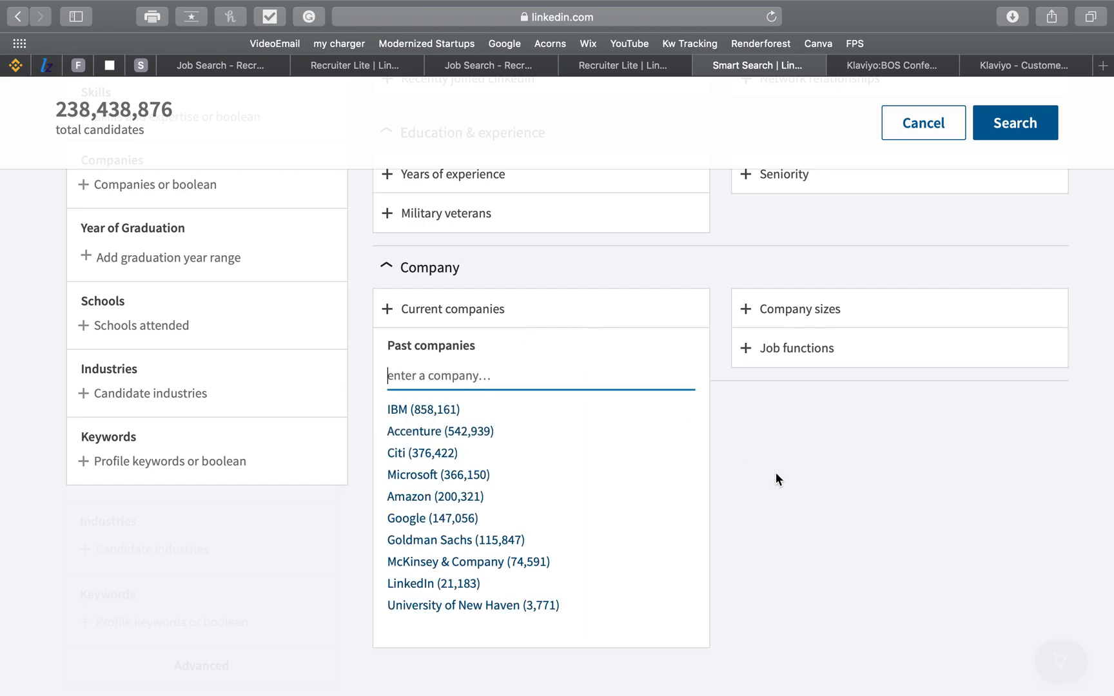
click(792, 487)
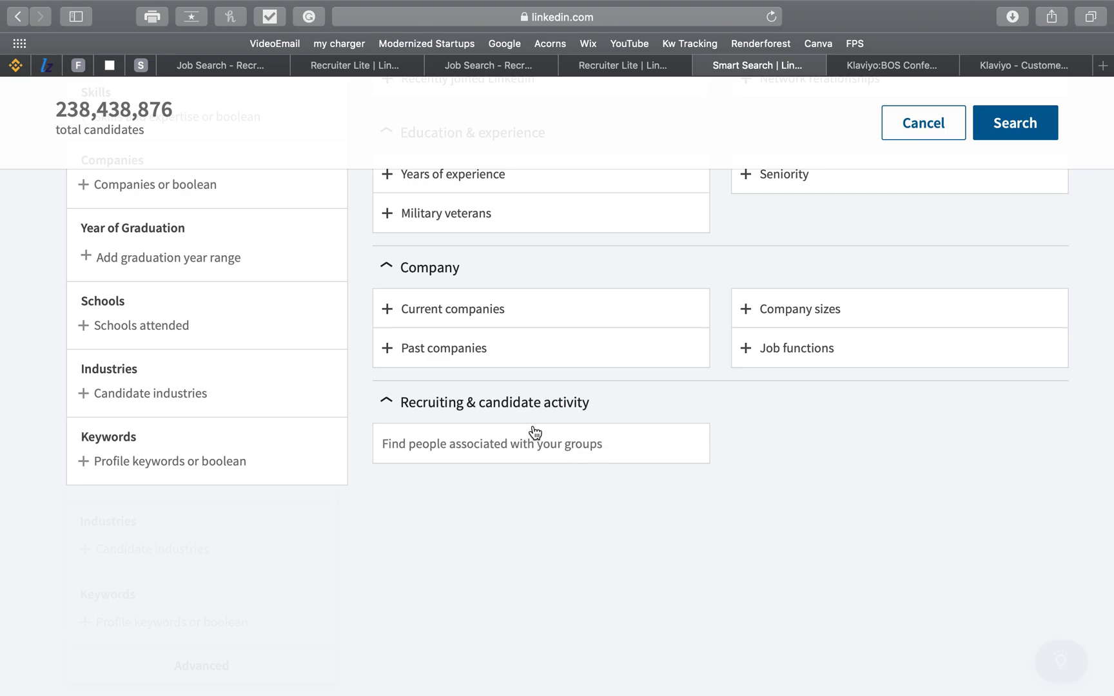
Examine the My groups filter under Recruiting & candidate activity.
scroll(477, 490, up, 5)
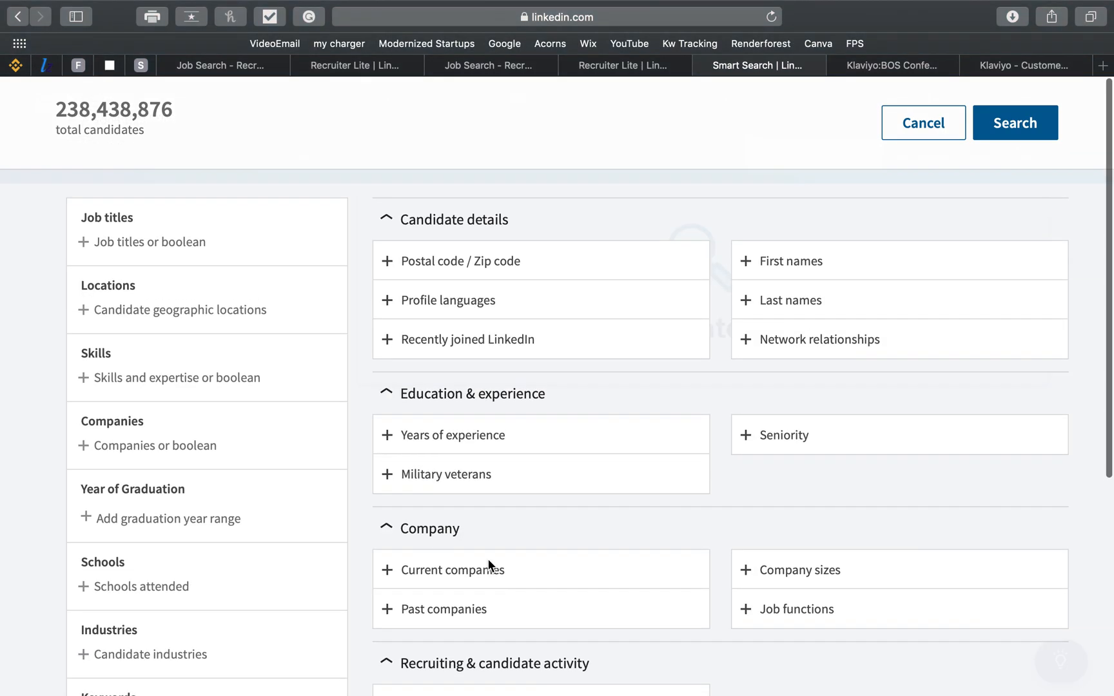
scroll(355, 405, down, 5)
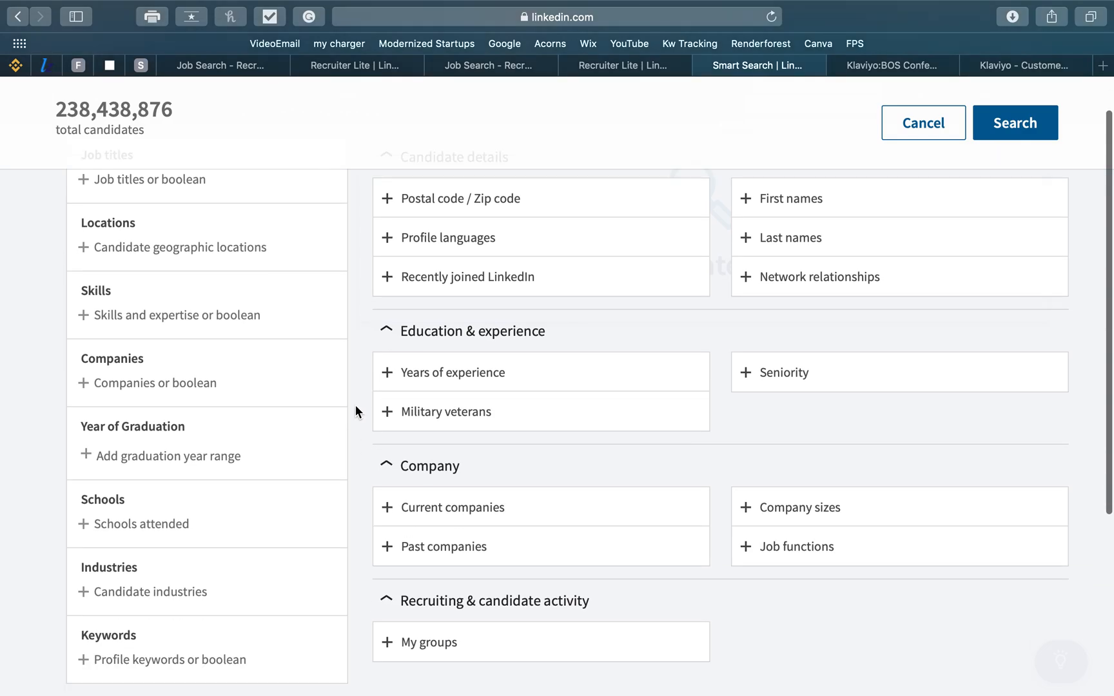
click(460, 374)
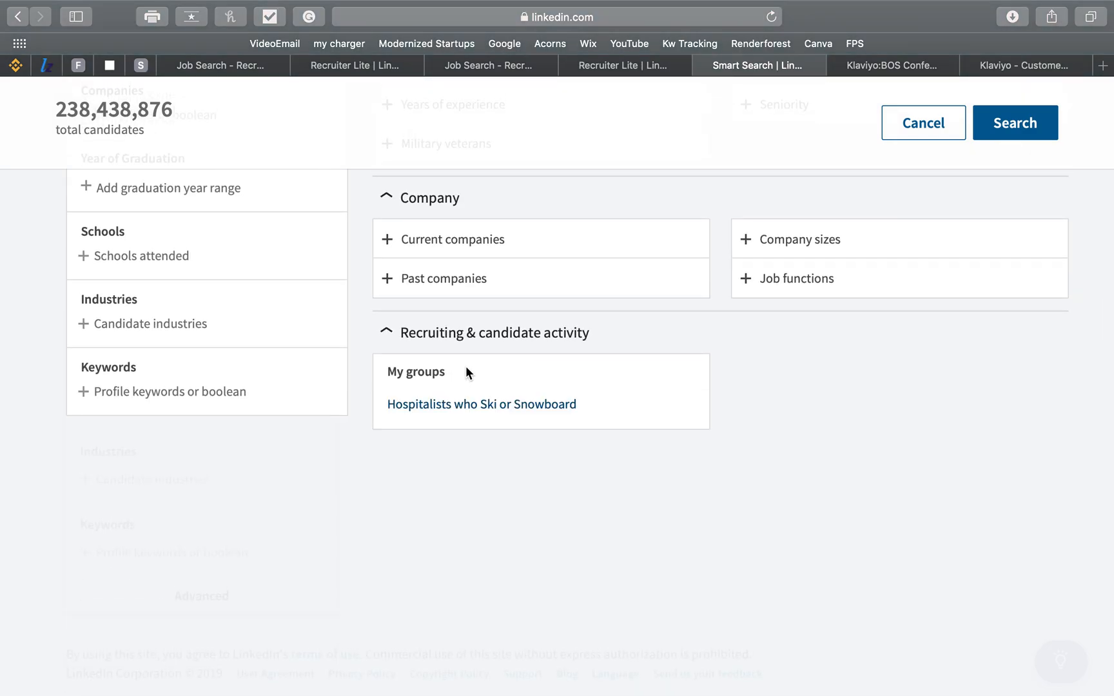
click(476, 374)
click(415, 376)
mouse_move(396, 372)
mouse_down()
mouse_move(504, 369)
mouse_move(375, 369)
mouse_up()
click(504, 369)
click(375, 369)
Collapse the Recruiting & candidate activity and Candidate details filter sections.
click(387, 335)
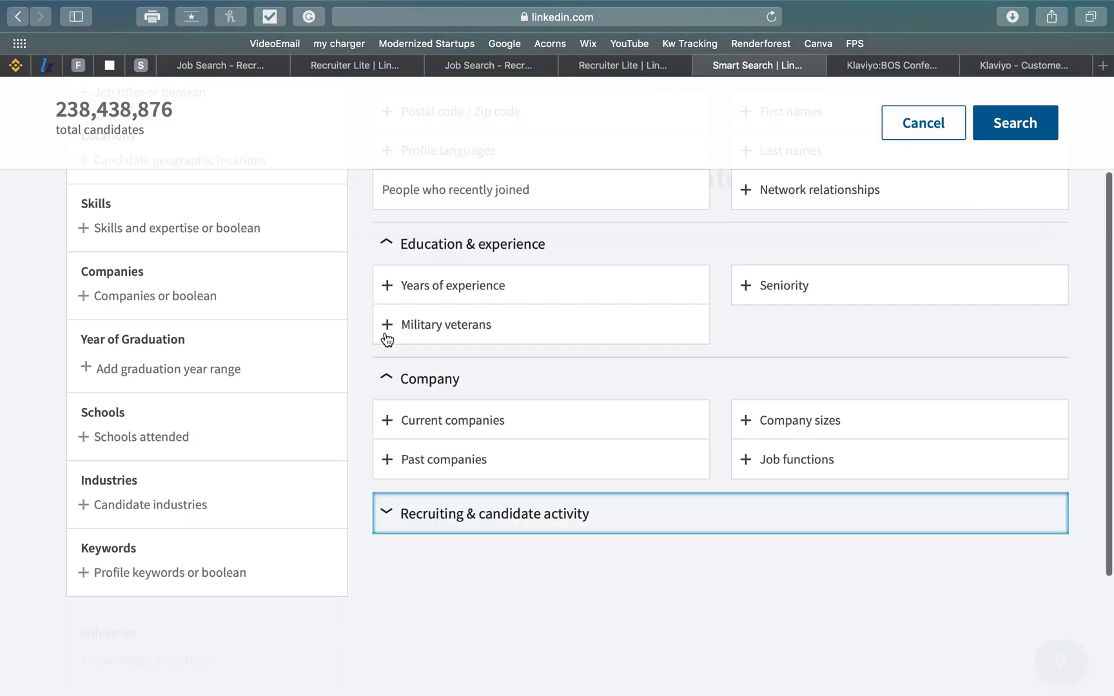
scroll(386, 339, down, 3)
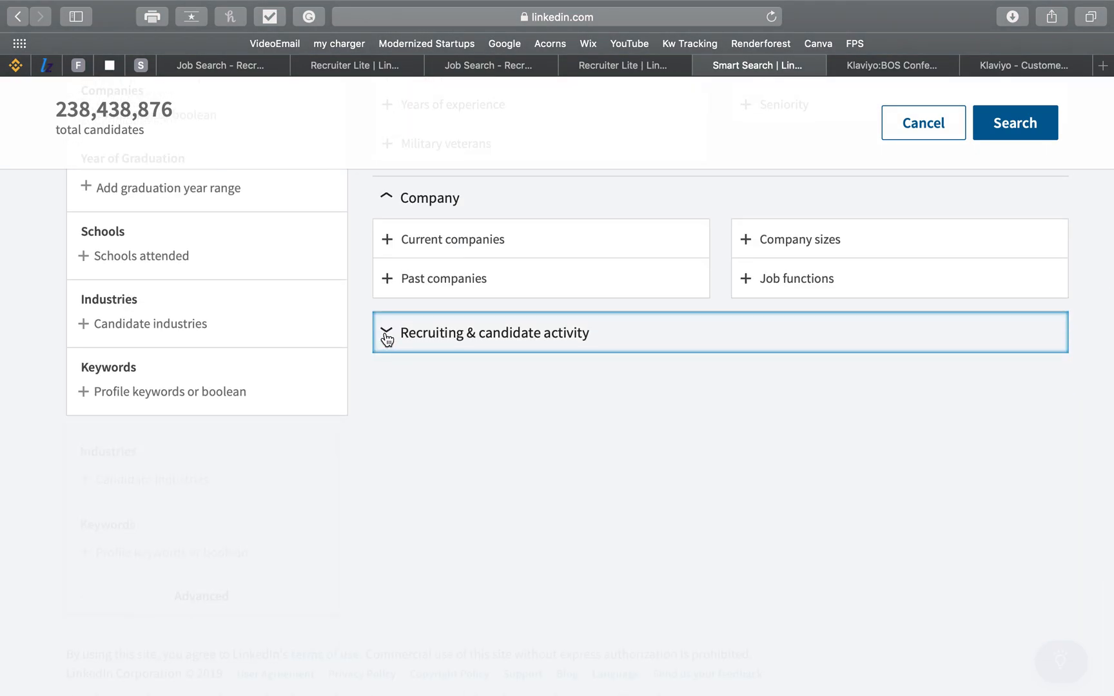
scroll(556, 580, up, 5)
scroll(556, 580, down, 3)
scroll(557, 580, up, 3)
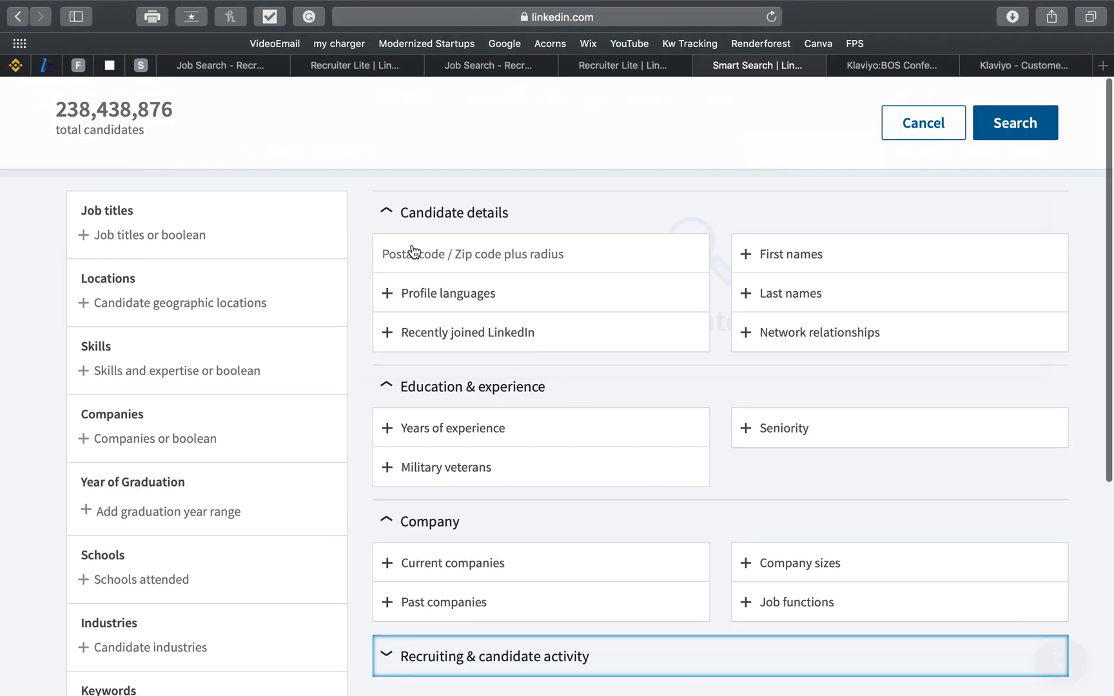
click(451, 216)
Add the boolean expression "Recruiter AND baker" as a current or past job title filter.
click(189, 240)
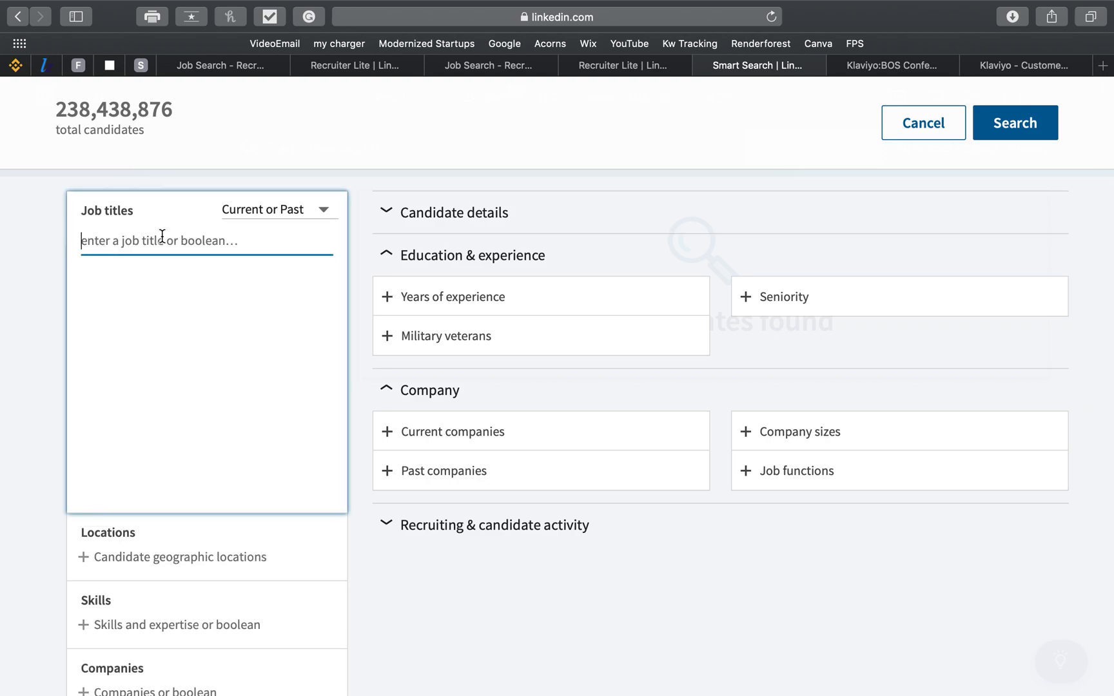
drag(181, 242, 250, 250)
text(Re)
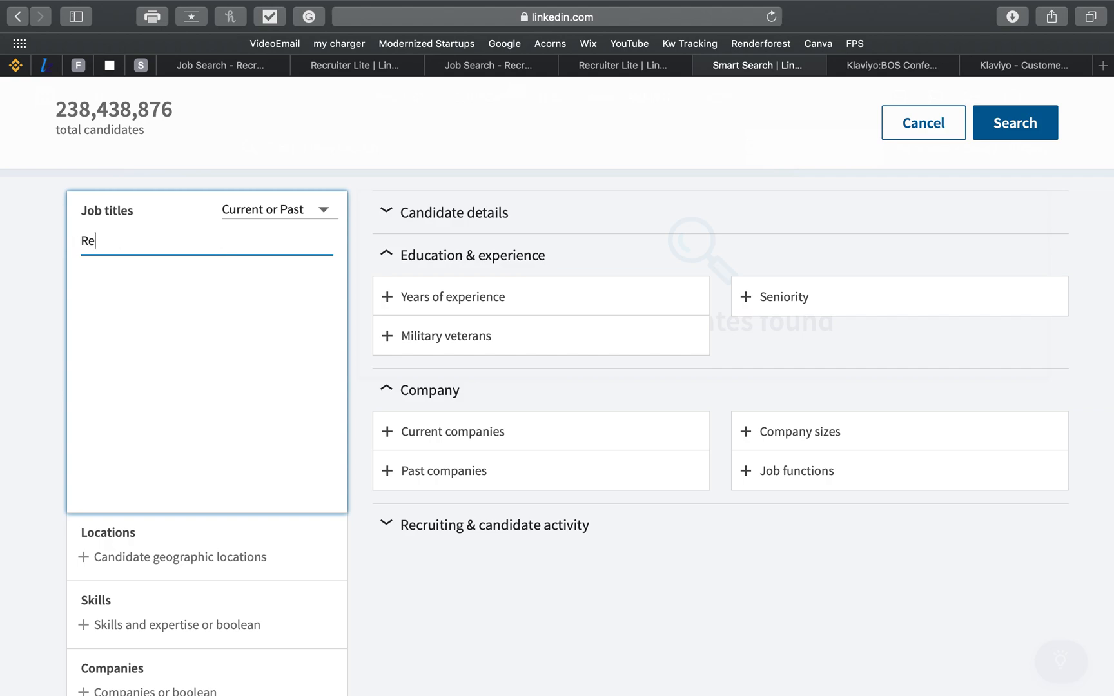
text(cruiters AND k)
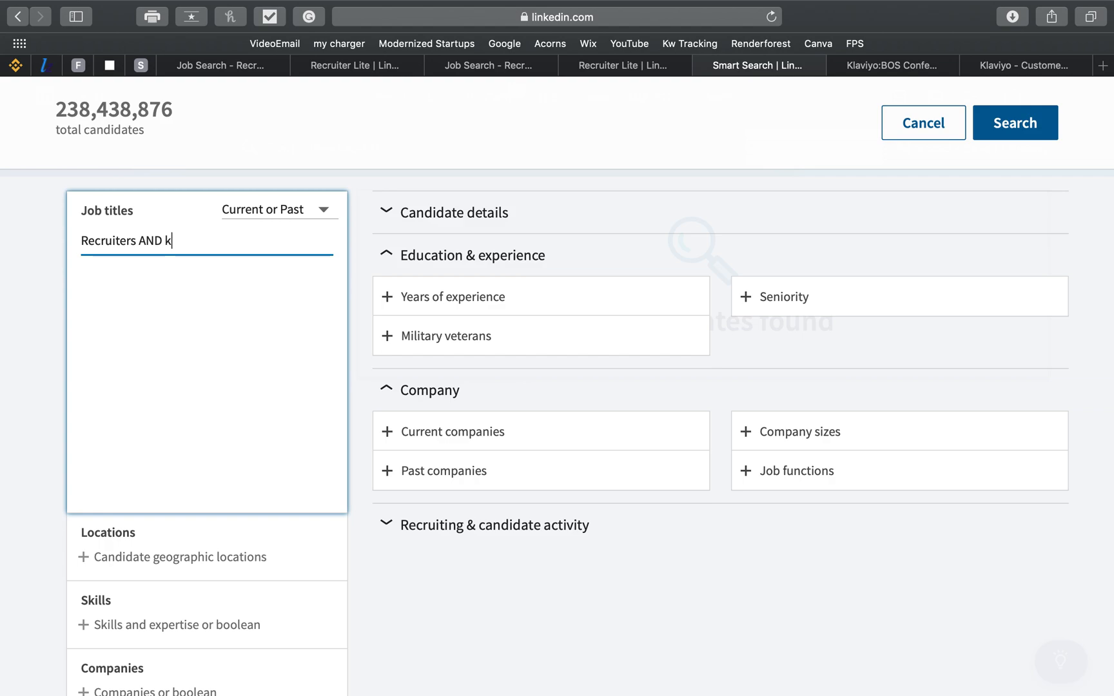
key(BackSpace)
key(BackSpace)
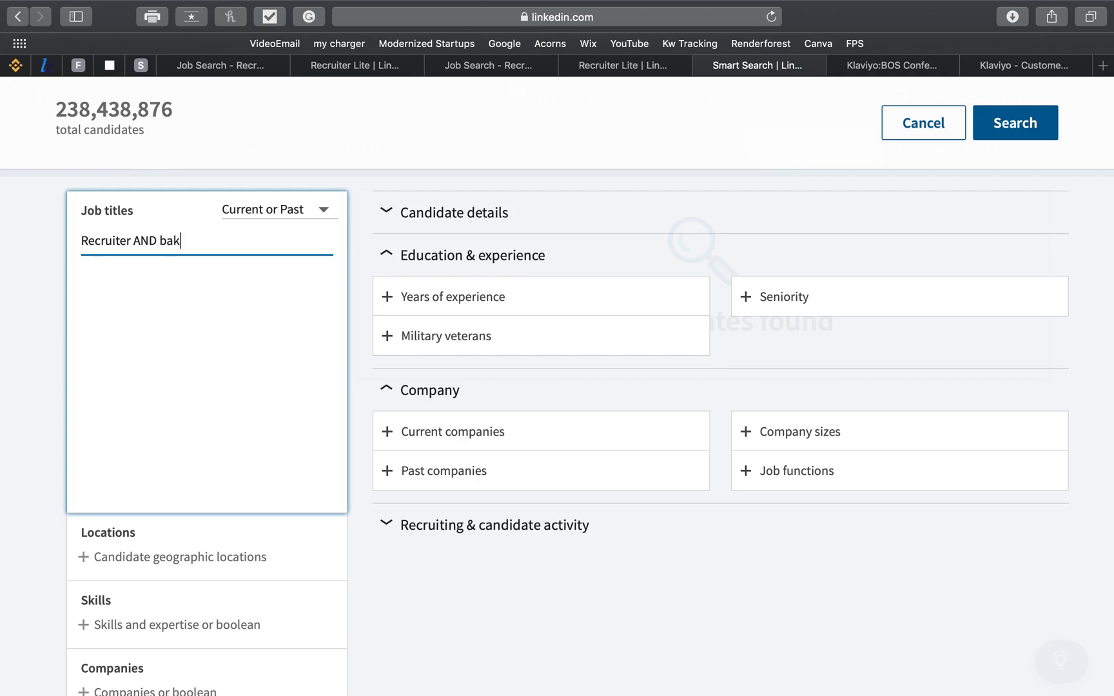
key(Return)
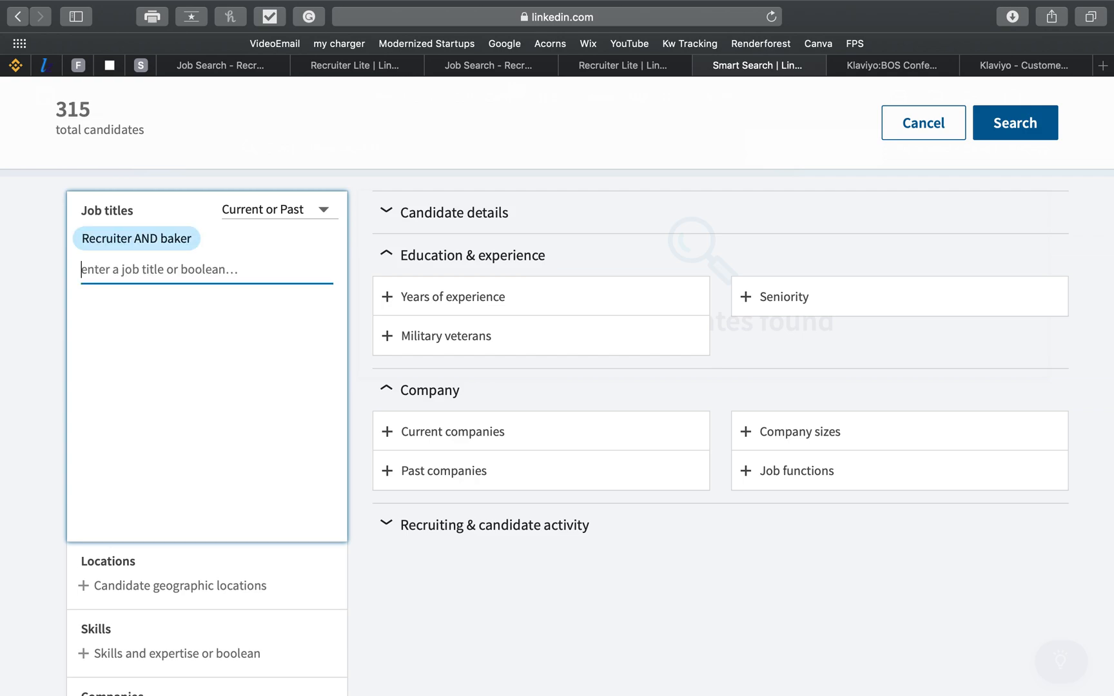
Glance at the Candidate details filters, collapse them again and run the candidate search.
click(385, 222)
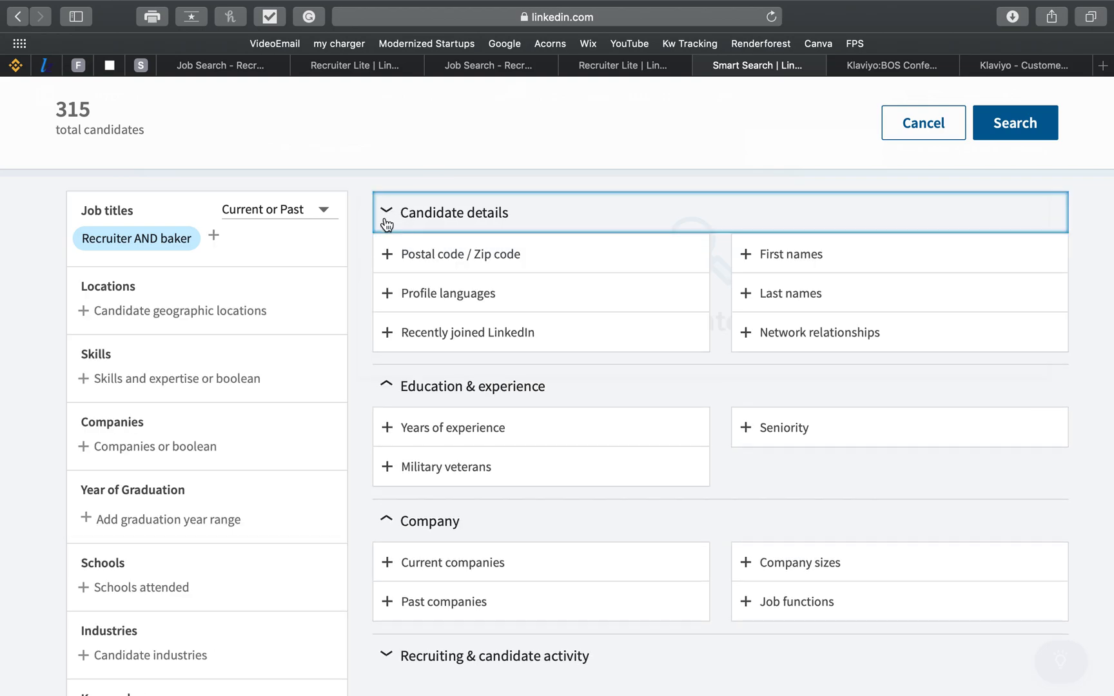
click(387, 224)
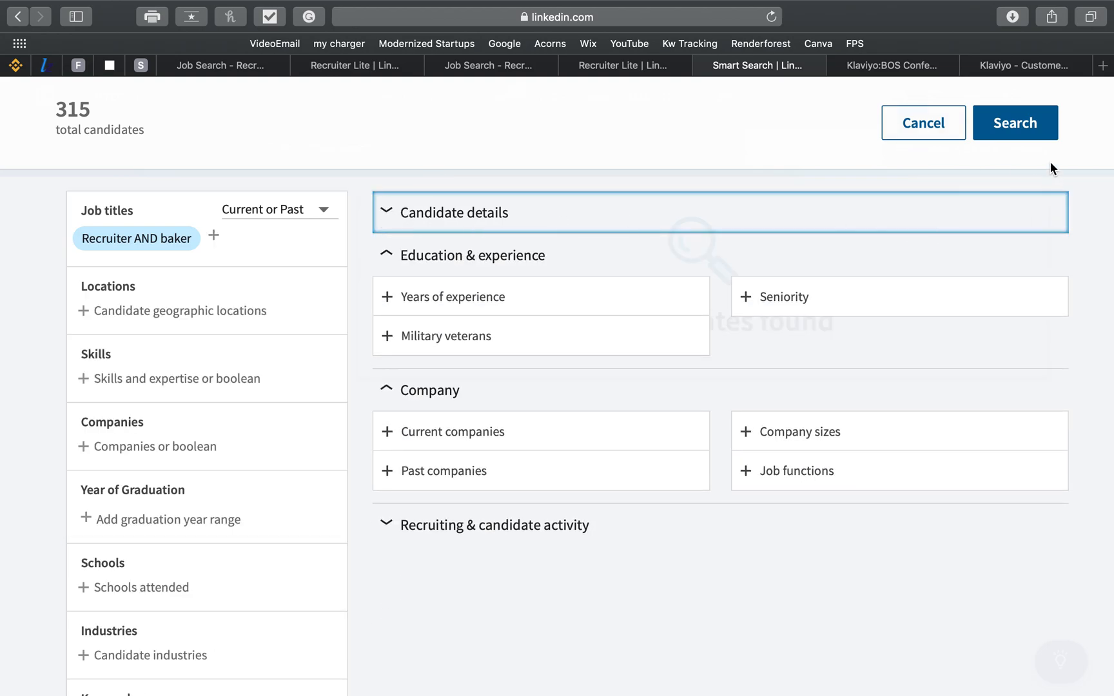
click(1041, 137)
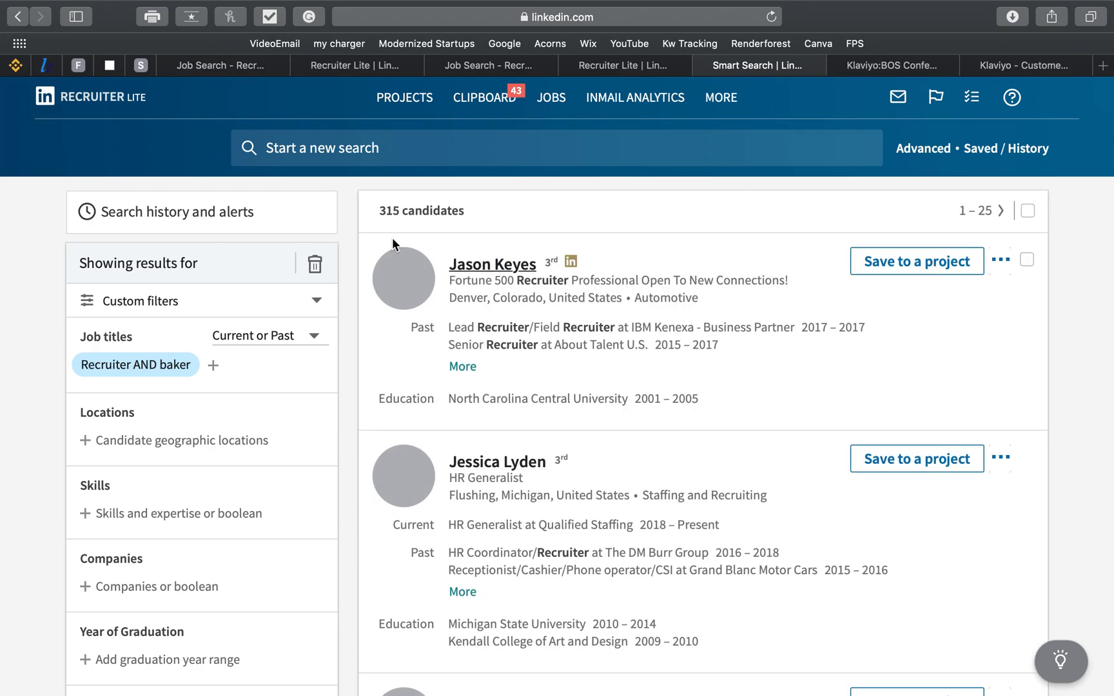
Remove the "Recruiter AND baker" job title filter and look over the list of custom filters.
mouse_move(186, 365)
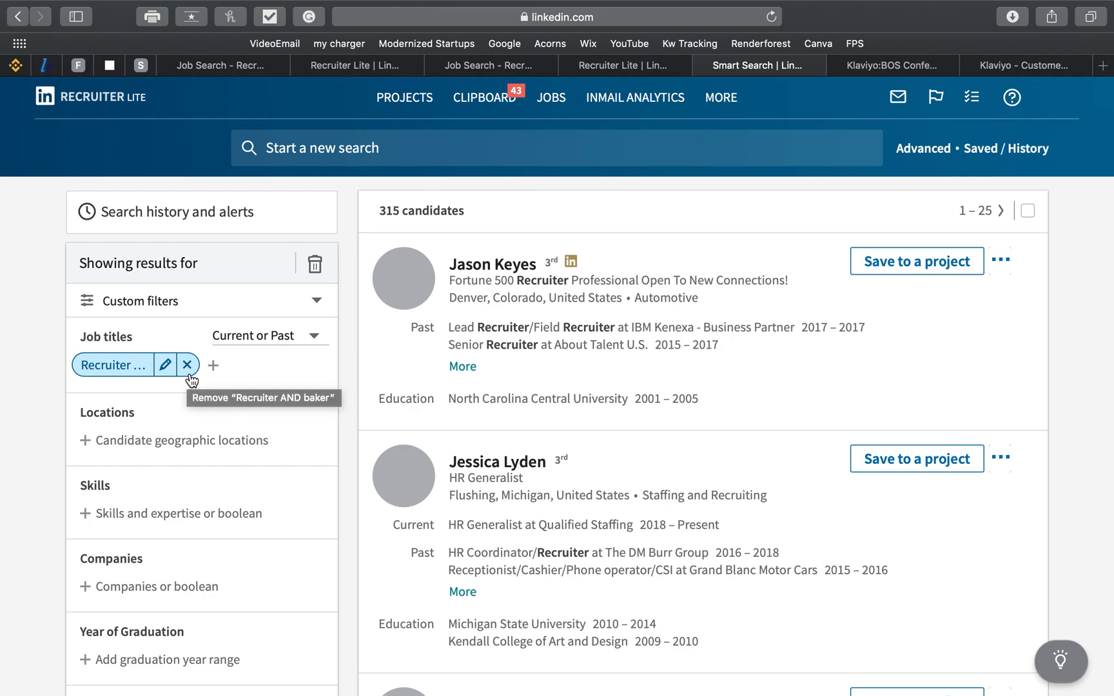
click(186, 372)
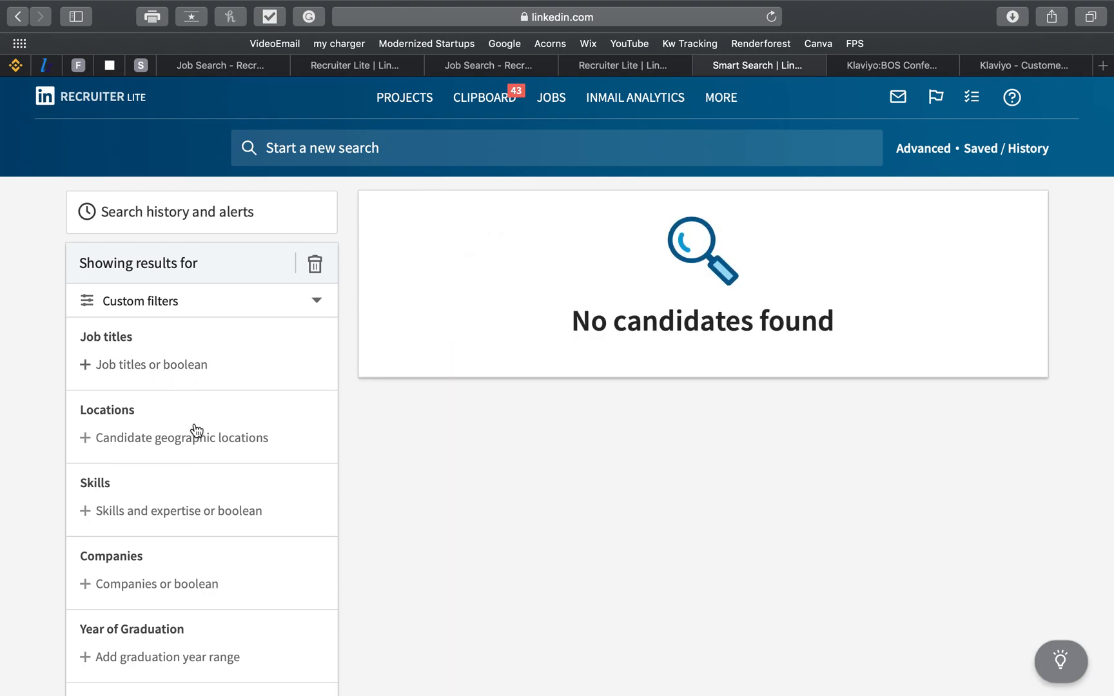
scroll(223, 661, down, 3)
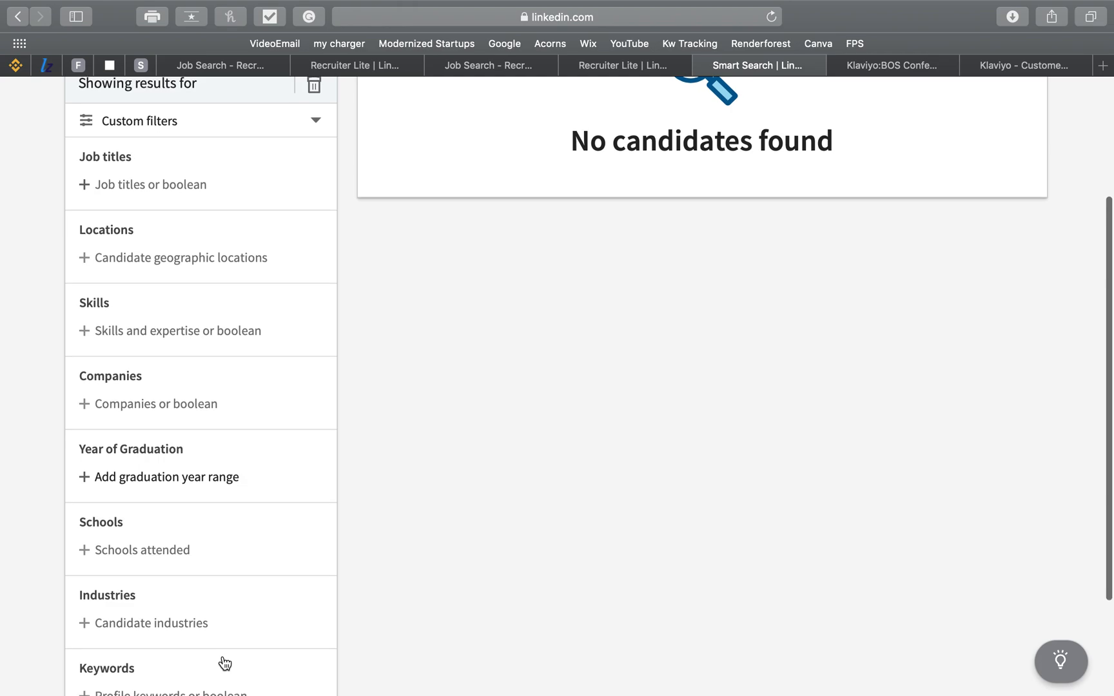
scroll(225, 662, down, 2)
scroll(223, 655, down, 2)
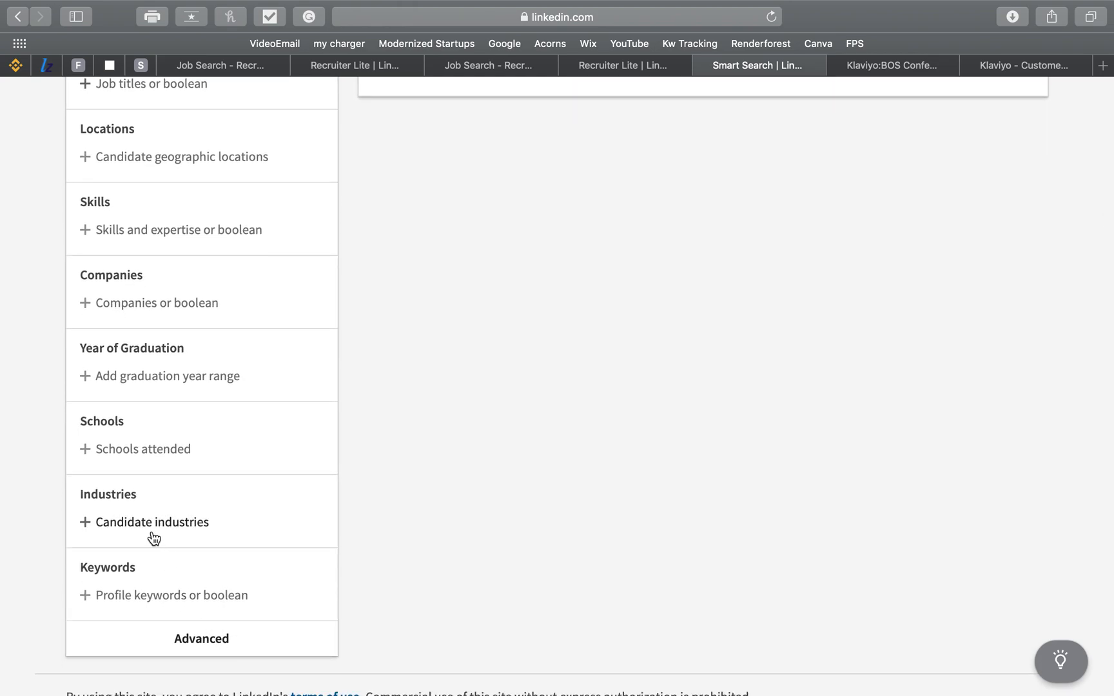
scroll(149, 300, up, 3)
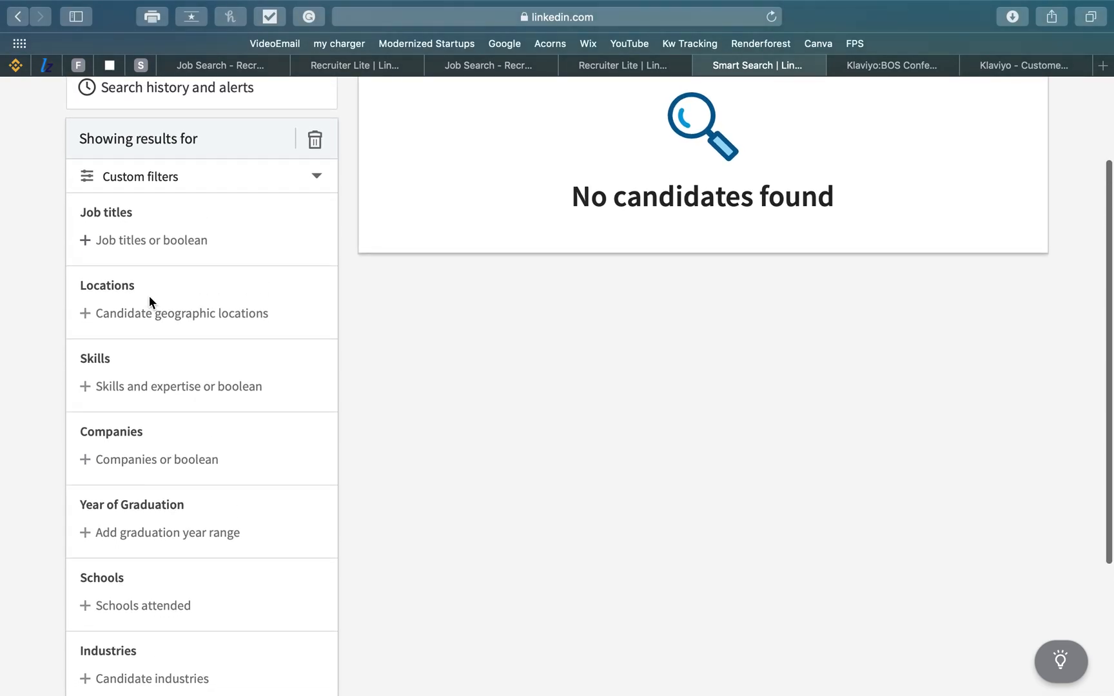
Look up "plum" in the Job titles filter and add the suggested title Plumber.
scroll(149, 300, down, 2)
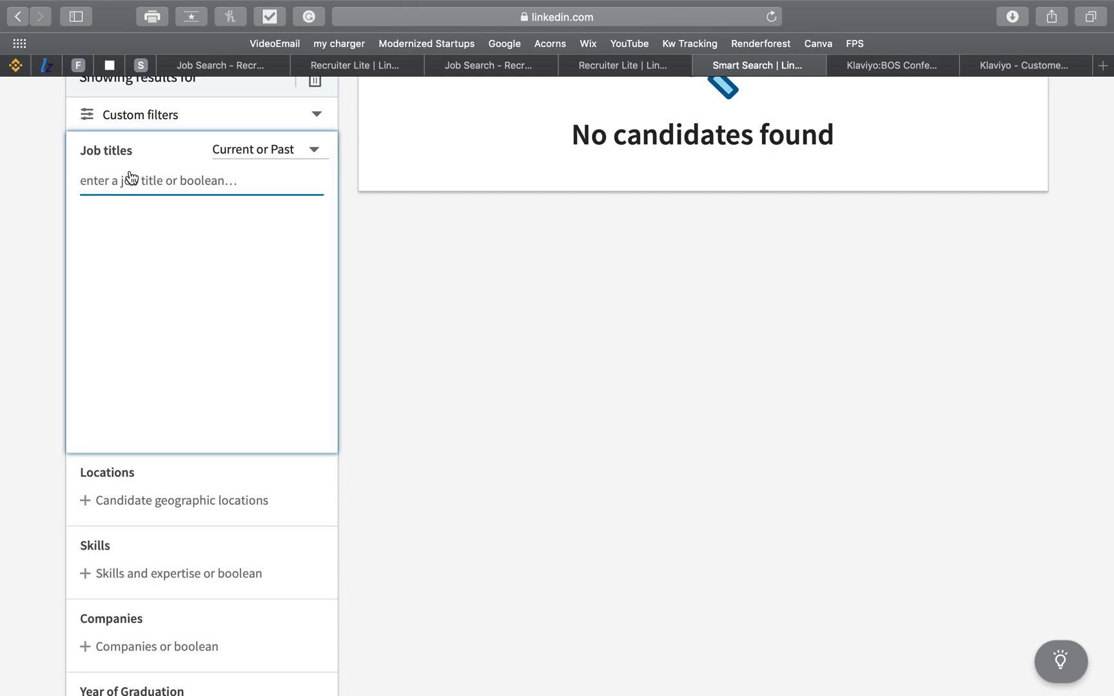
text(p)
key(BackSpace)
text(plum)
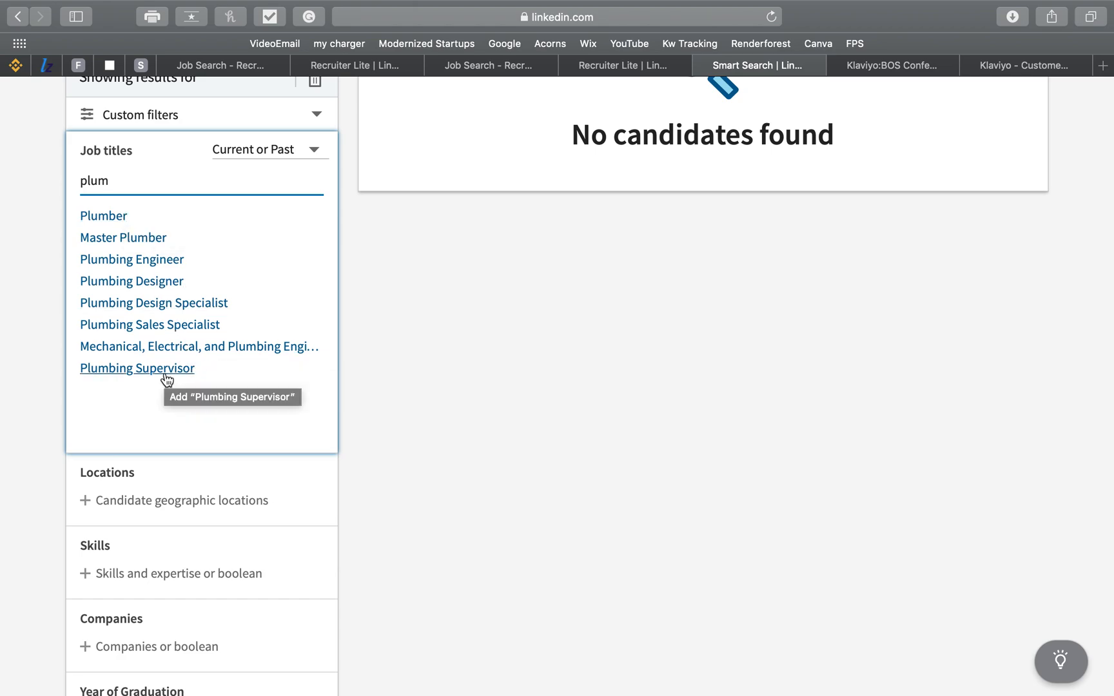
click(107, 217)
Switch the Plumber job title to an exclusion, look through the resulting candidates and remove the filter.
mouse_move(121, 187)
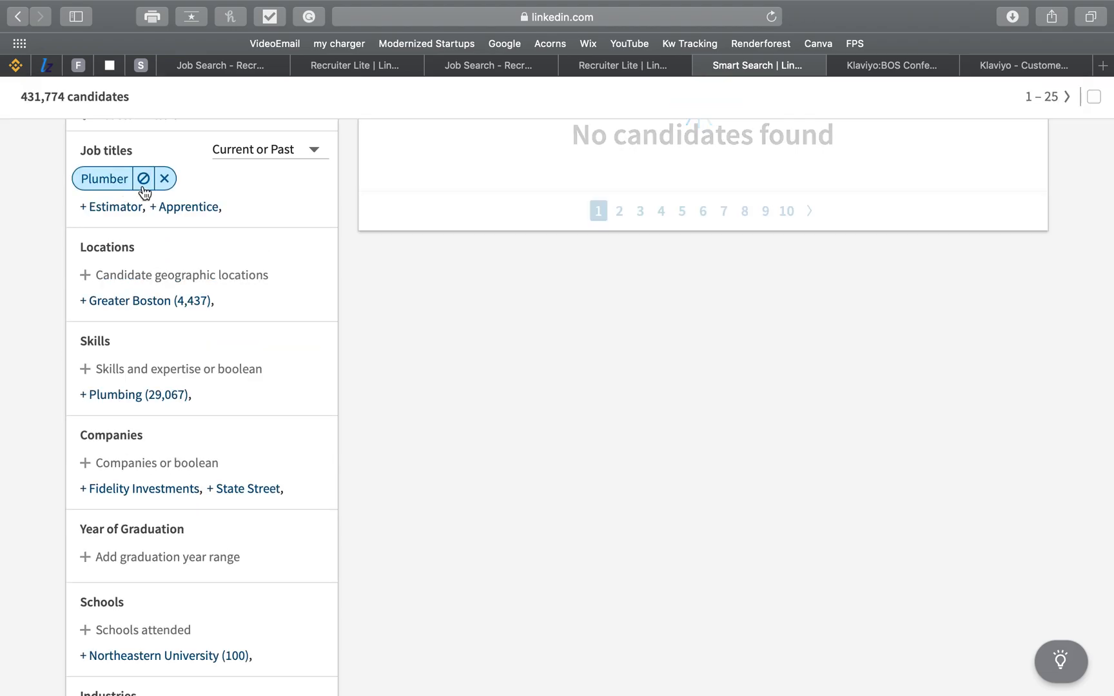
click(144, 181)
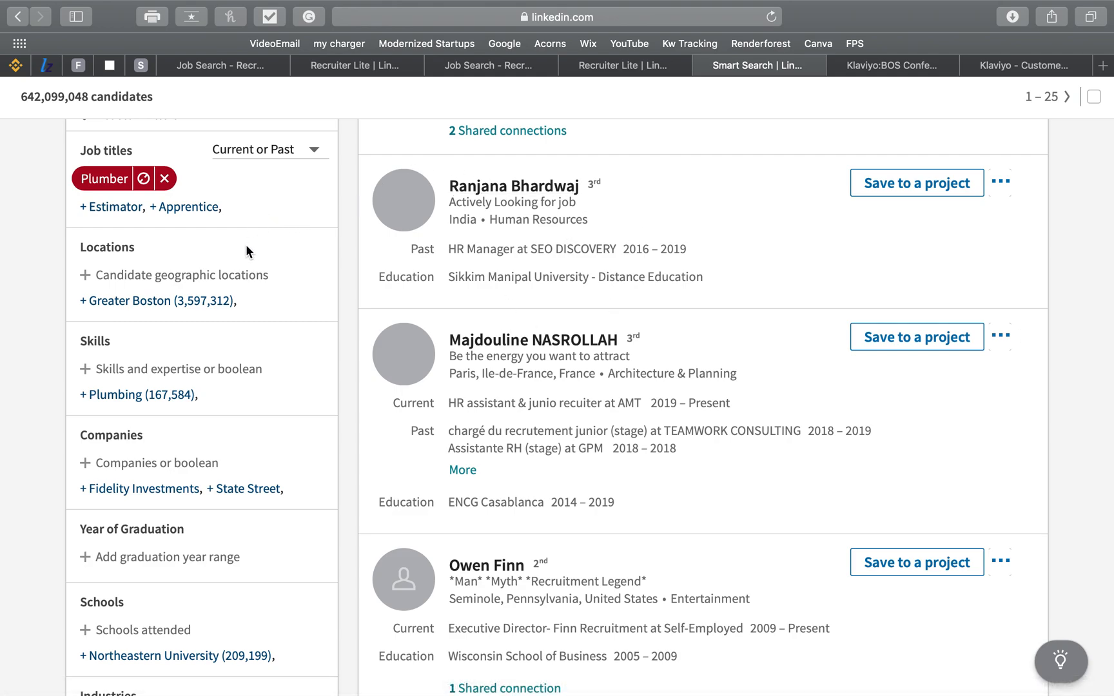
scroll(248, 245, down, 5)
scroll(250, 245, up, 10)
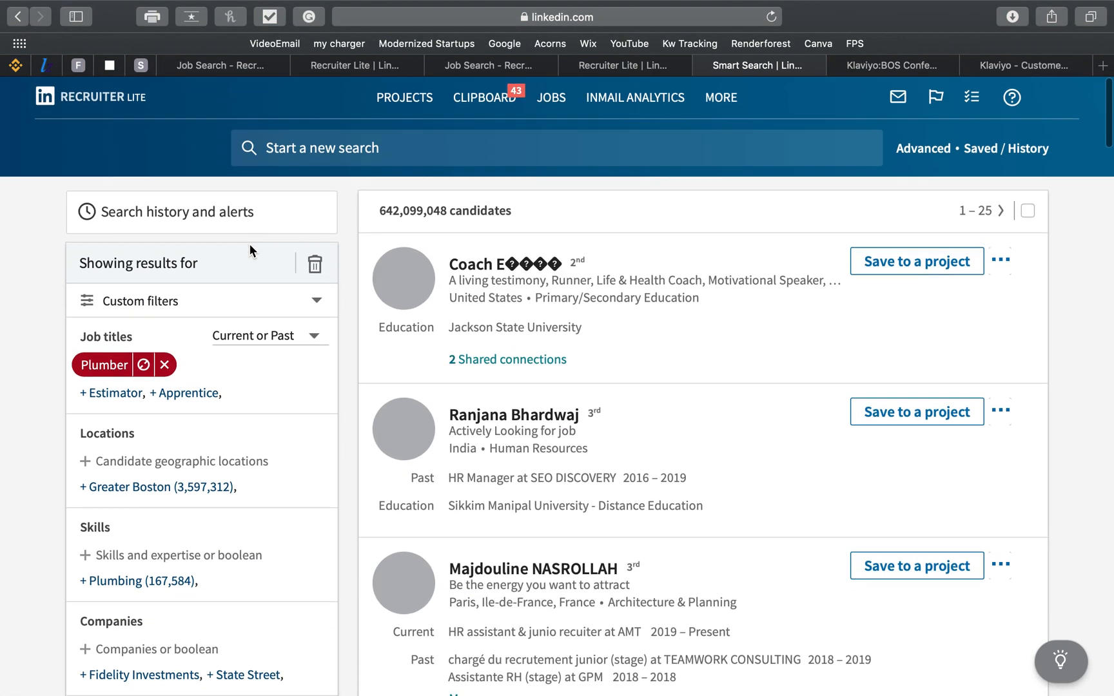
click(166, 367)
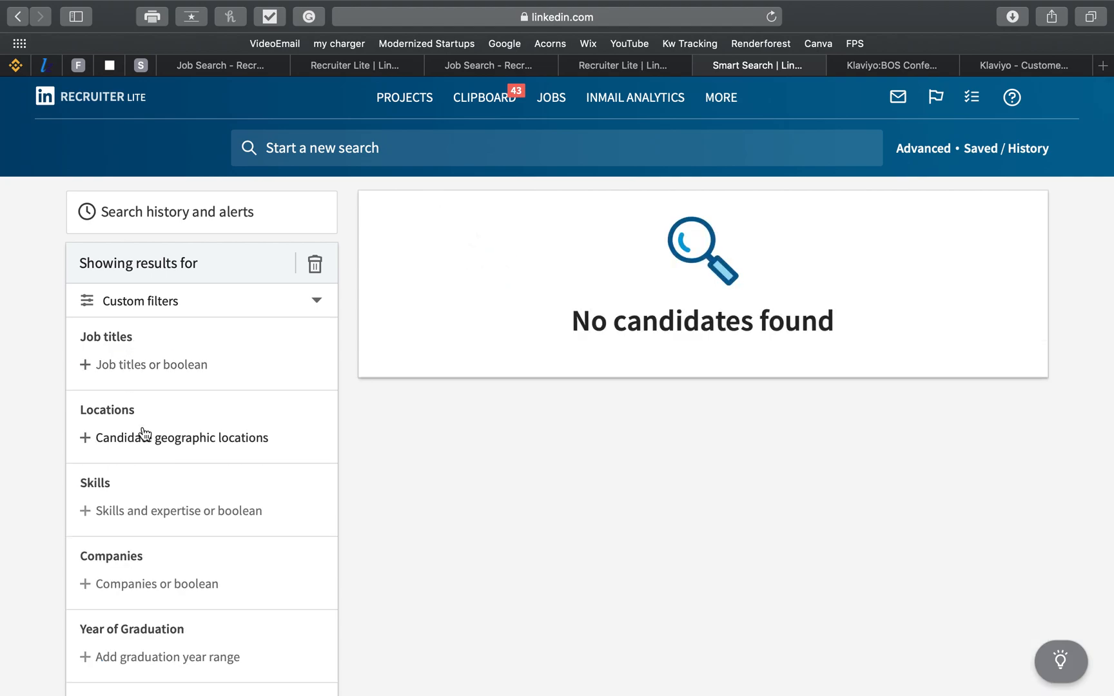
Look up "recr" in the Job titles filter and add the suggested title Recruiter.
click(107, 364)
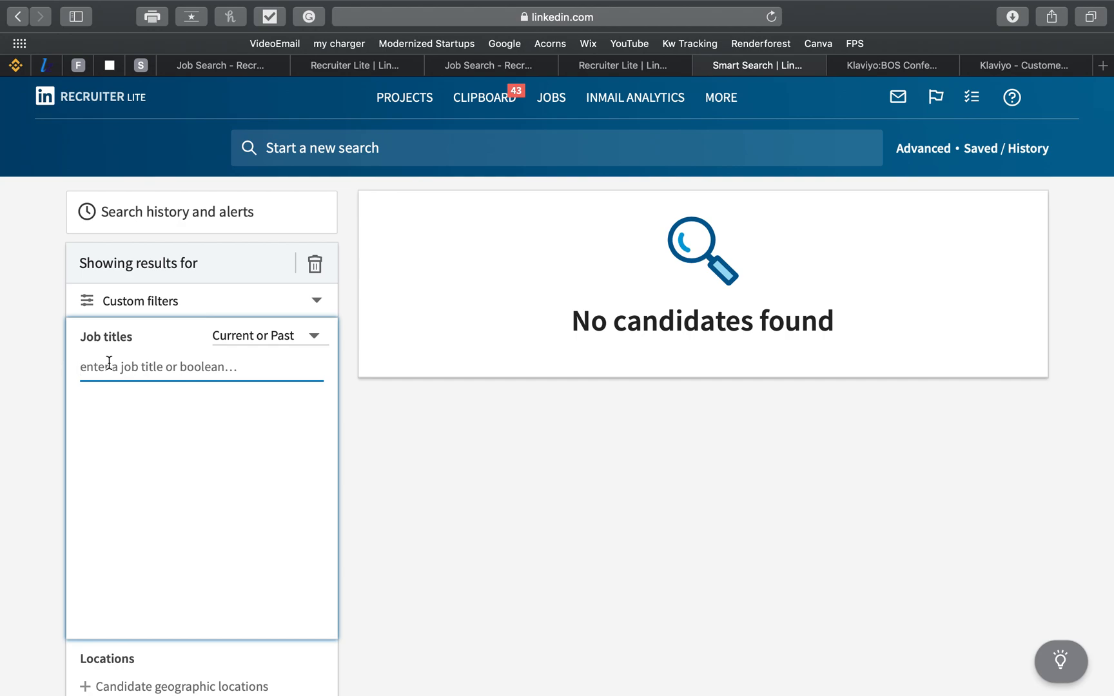
text(recr)
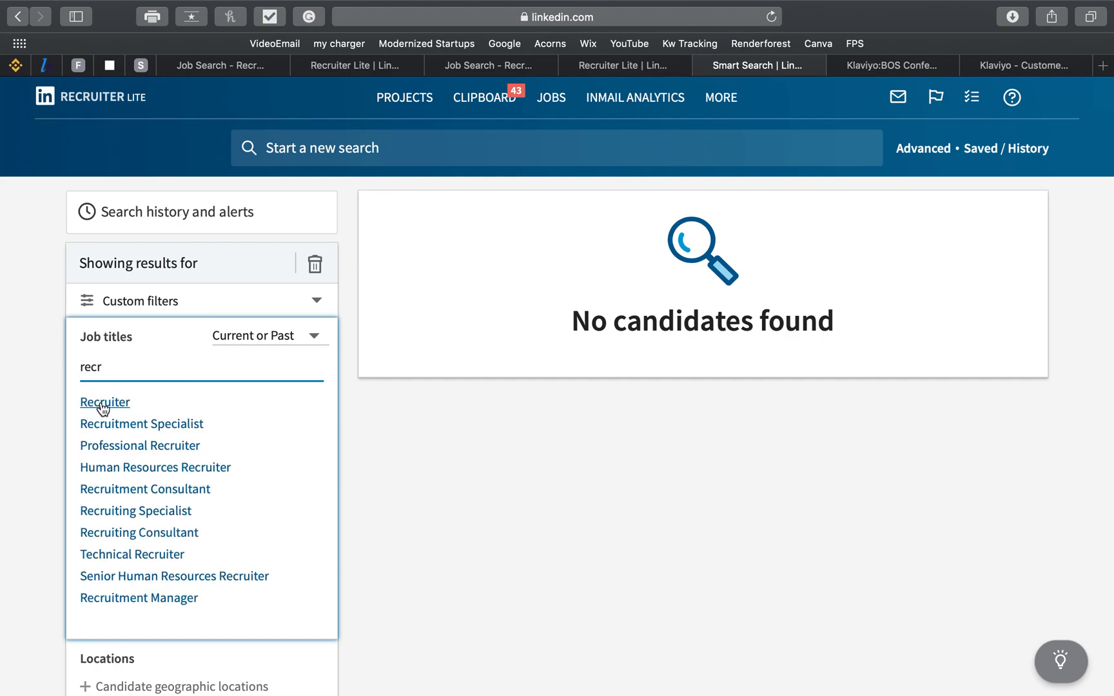
click(103, 402)
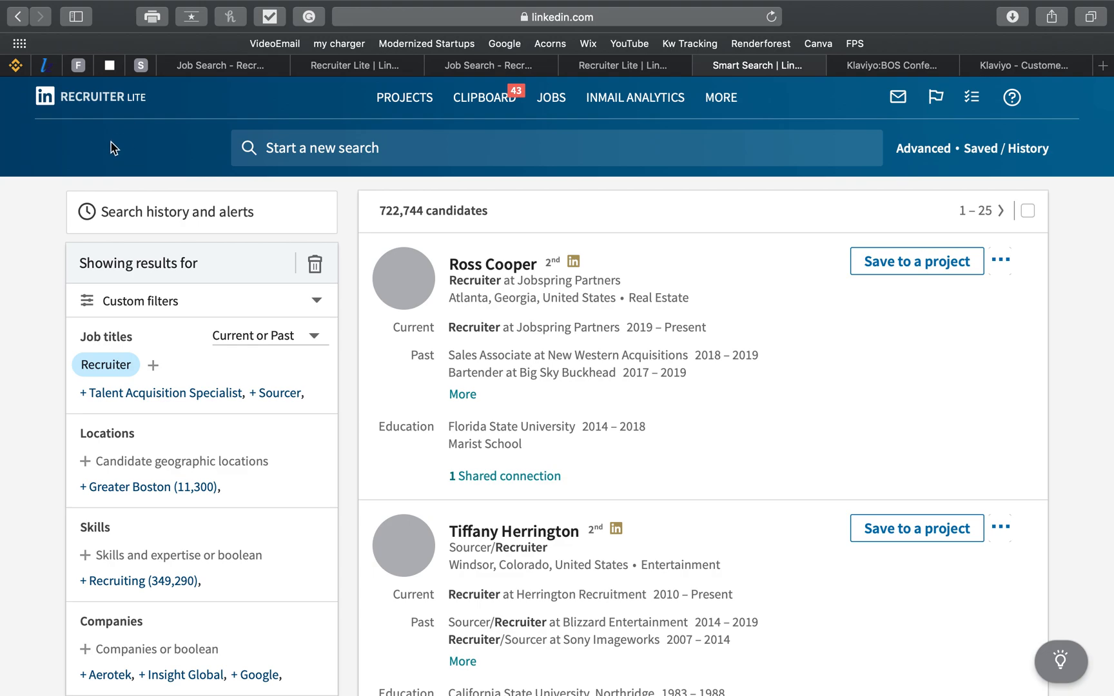
Examine the candidate total, the recruiter profiles found and the suggested values for the other filters.
drag(375, 212, 496, 228)
click(497, 228)
scroll(255, 378, down, 5)
scroll(256, 381, down, 3)
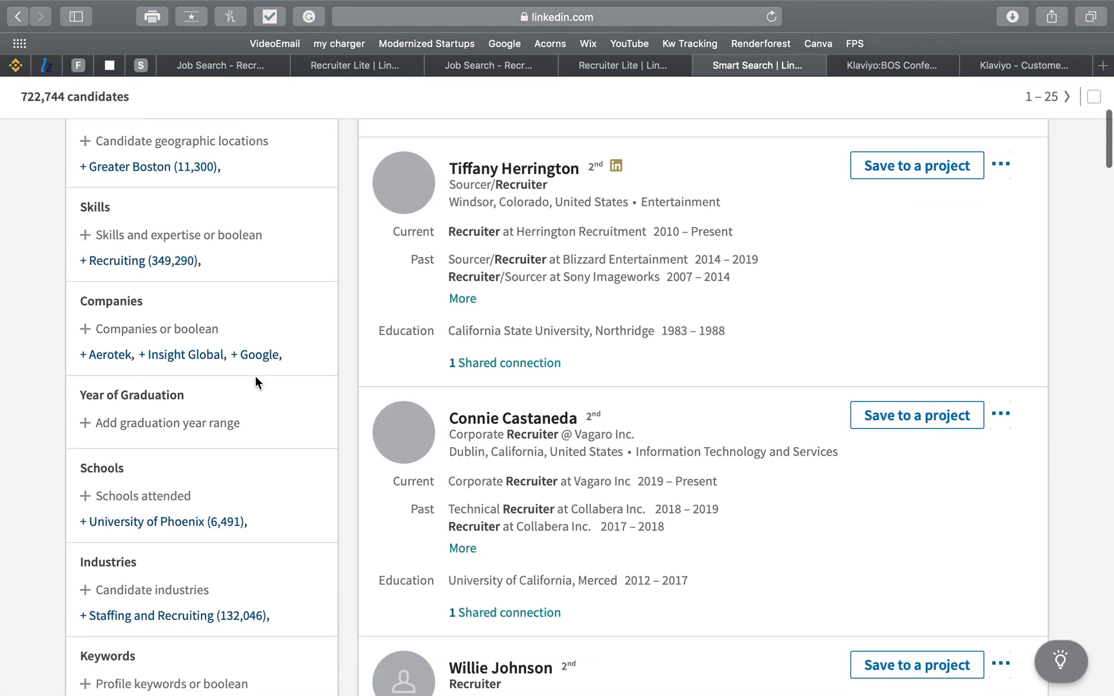
Add a Year of Graduation filter ranging from 1969 to 1973 to the recruiter search.
click(161, 407)
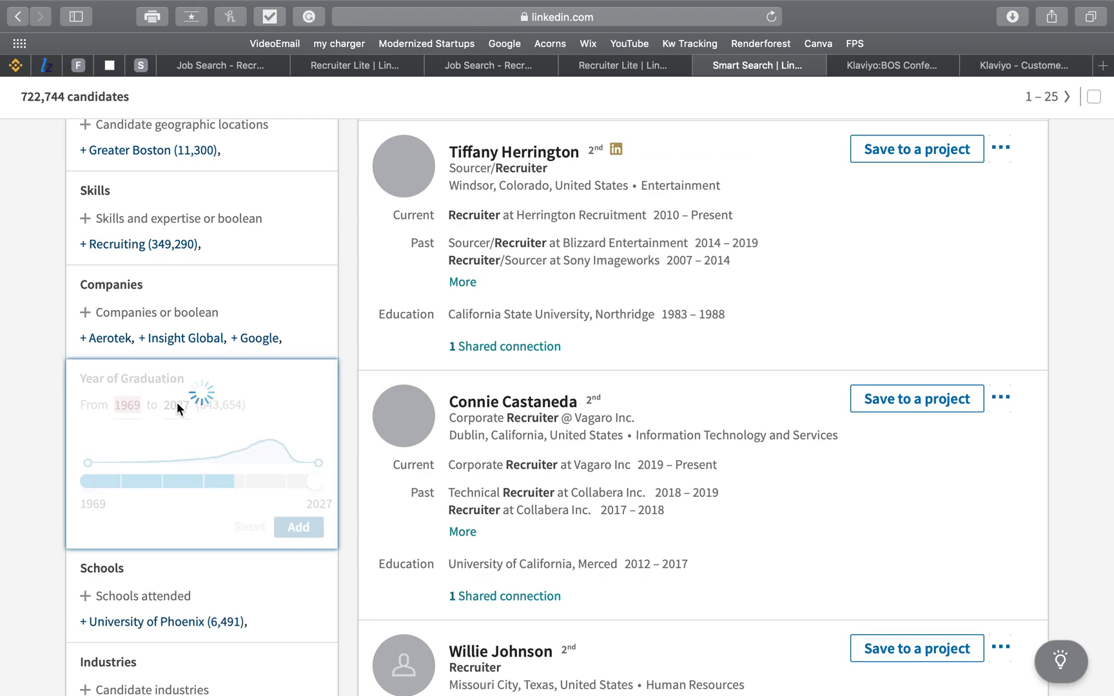
click(313, 482)
drag(173, 492, 104, 489)
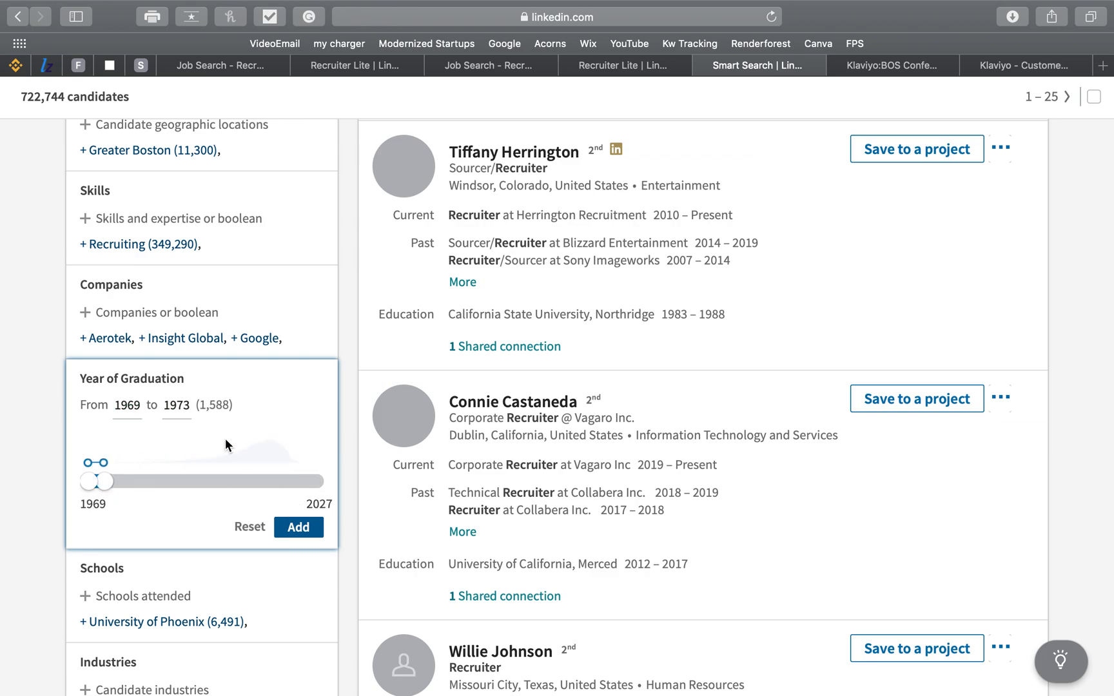
scroll(724, 414, up, 3)
scroll(723, 415, down, 5)
scroll(724, 415, up, 2)
click(299, 529)
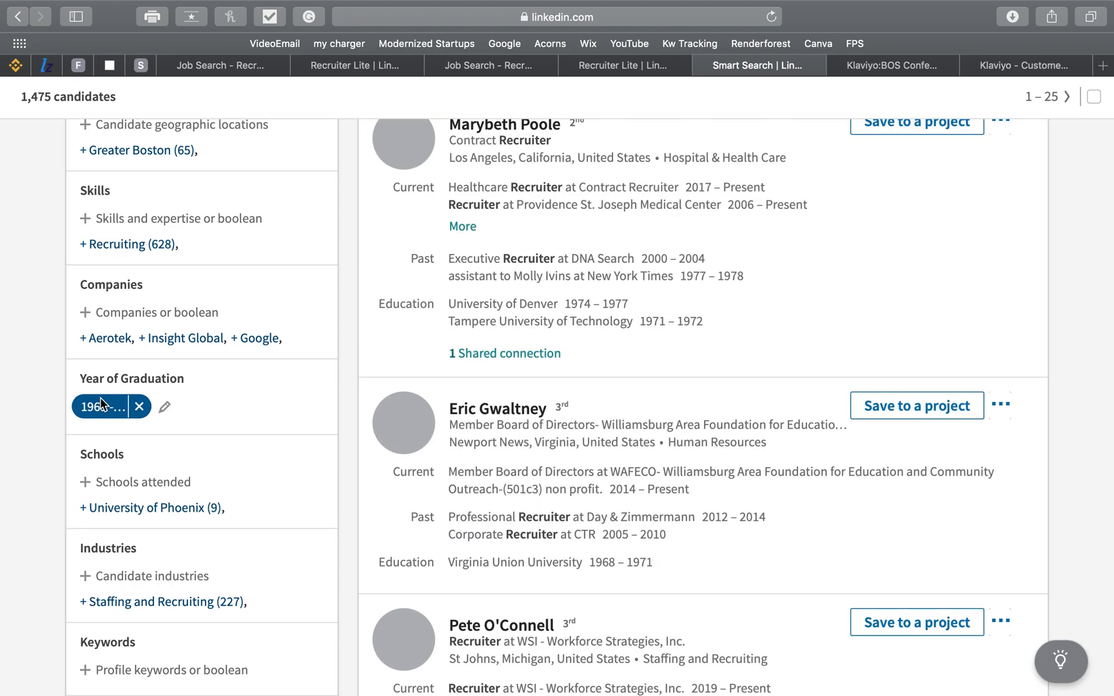
Narrow the applied Year of Graduation filter to the range 1969 to 1971.
scroll(710, 461, up, 6)
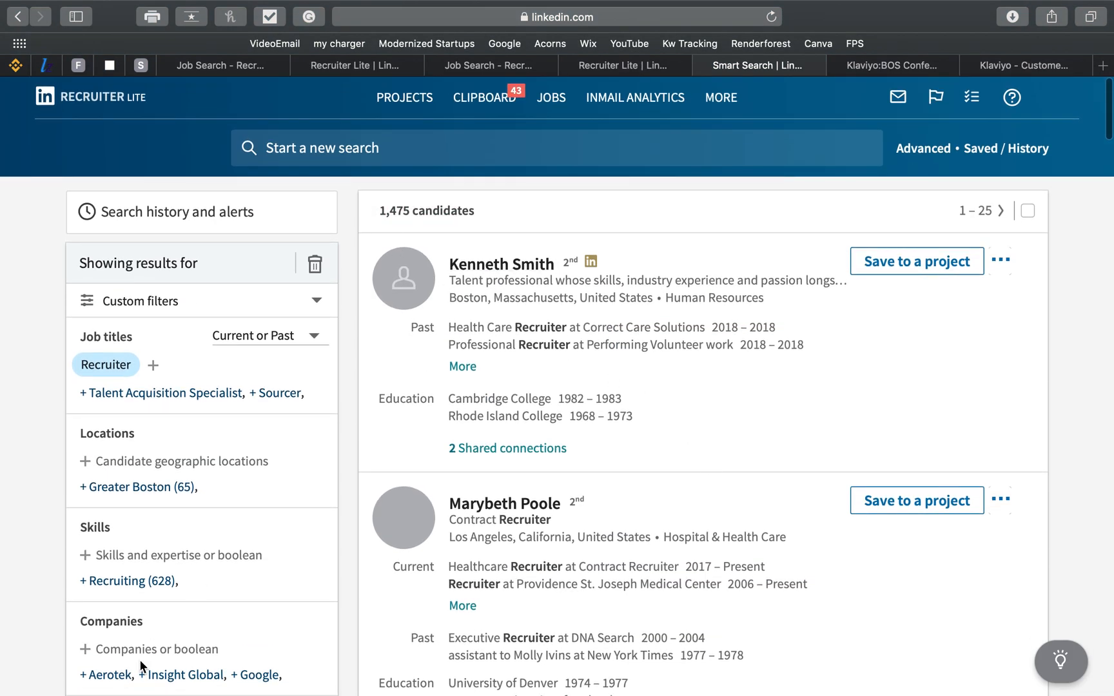
scroll(150, 638, down, 5)
click(166, 407)
drag(104, 480, 99, 480)
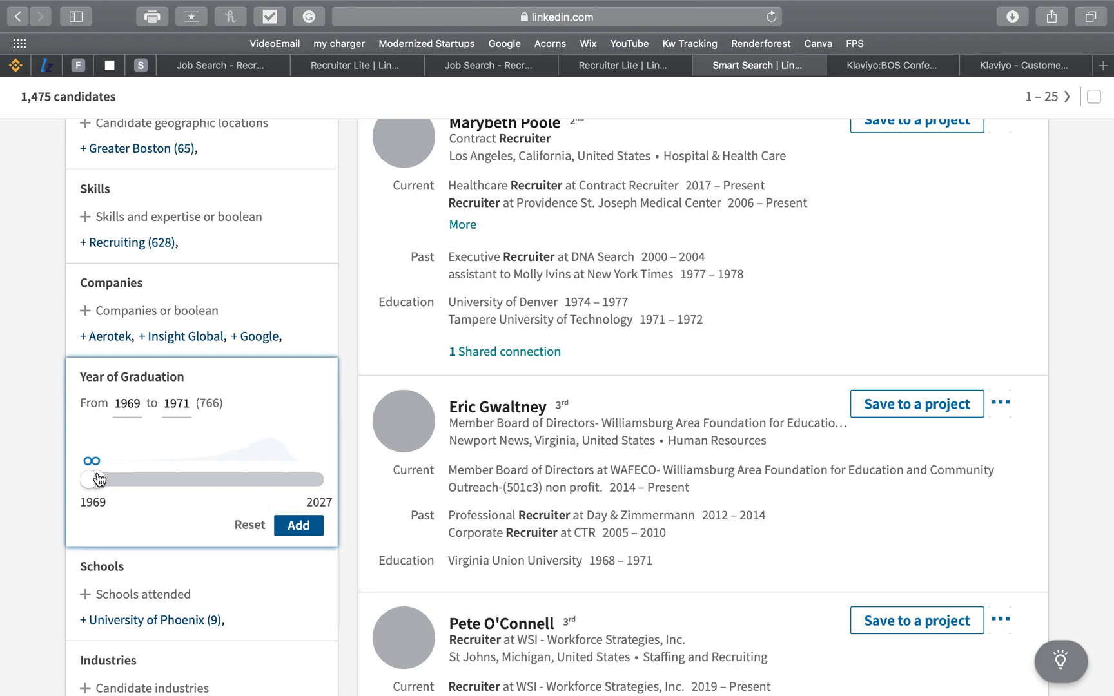
click(309, 531)
Examine the candidate total and the recruiter profiles listed for the 1969 to 1971 graduation range.
scroll(484, 261, down, 8)
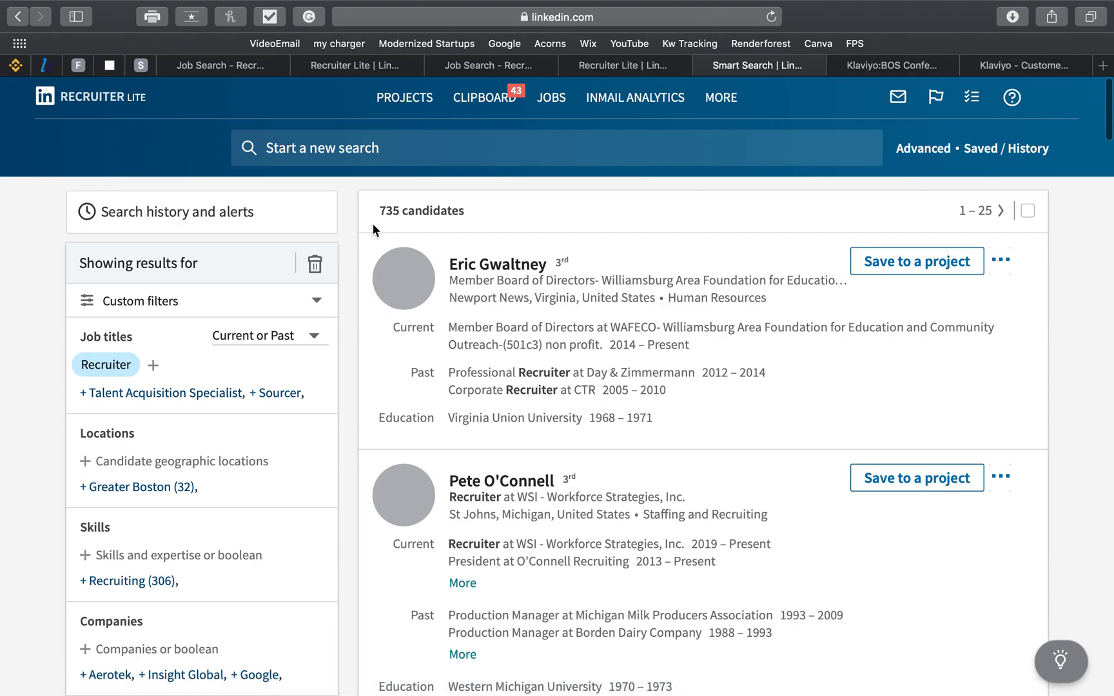
triple_click(457, 214)
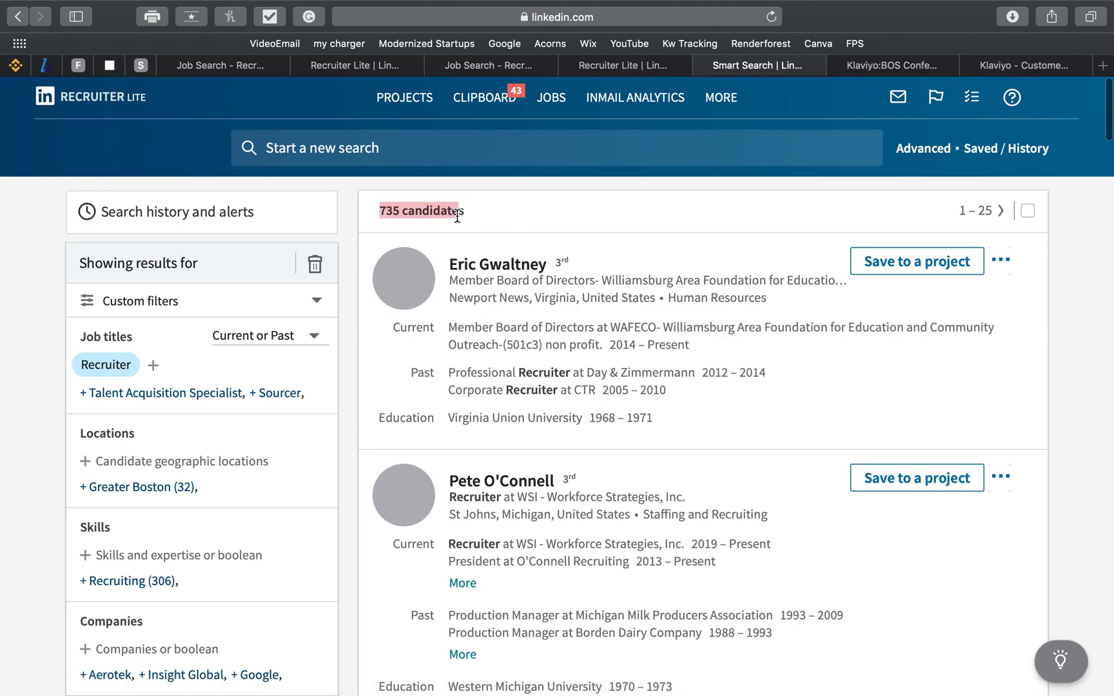
click(506, 222)
scroll(306, 472, down, 5)
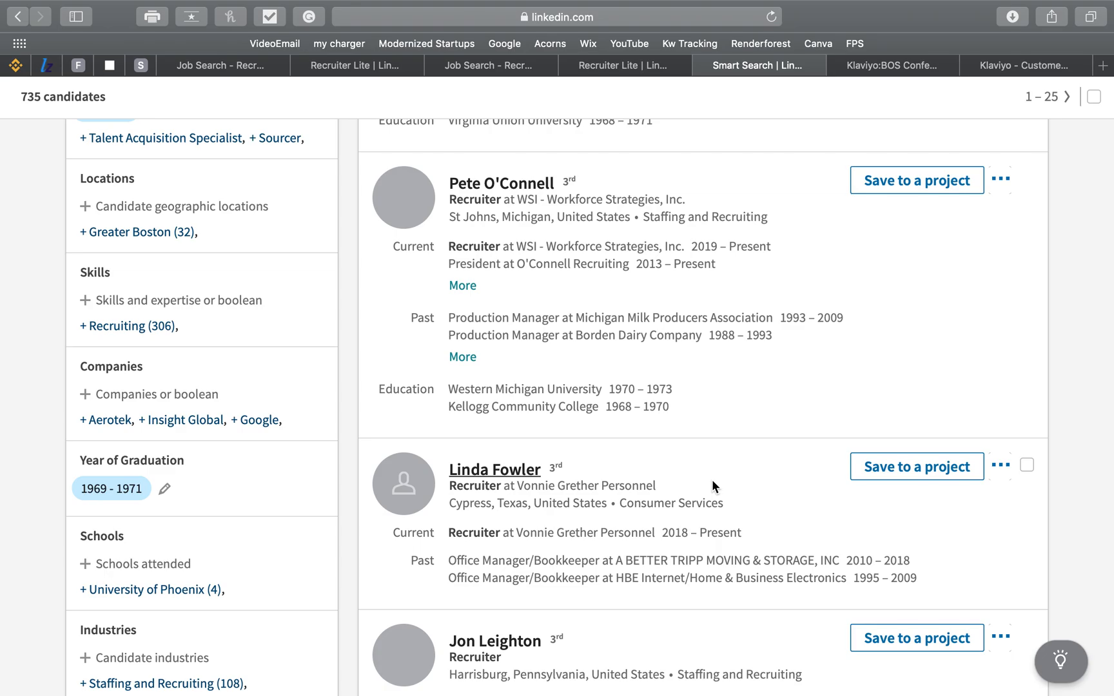
scroll(711, 480, up, 4)
scroll(713, 483, down, 6)
Try moving both ends of the graduation year range to 1975.
click(166, 349)
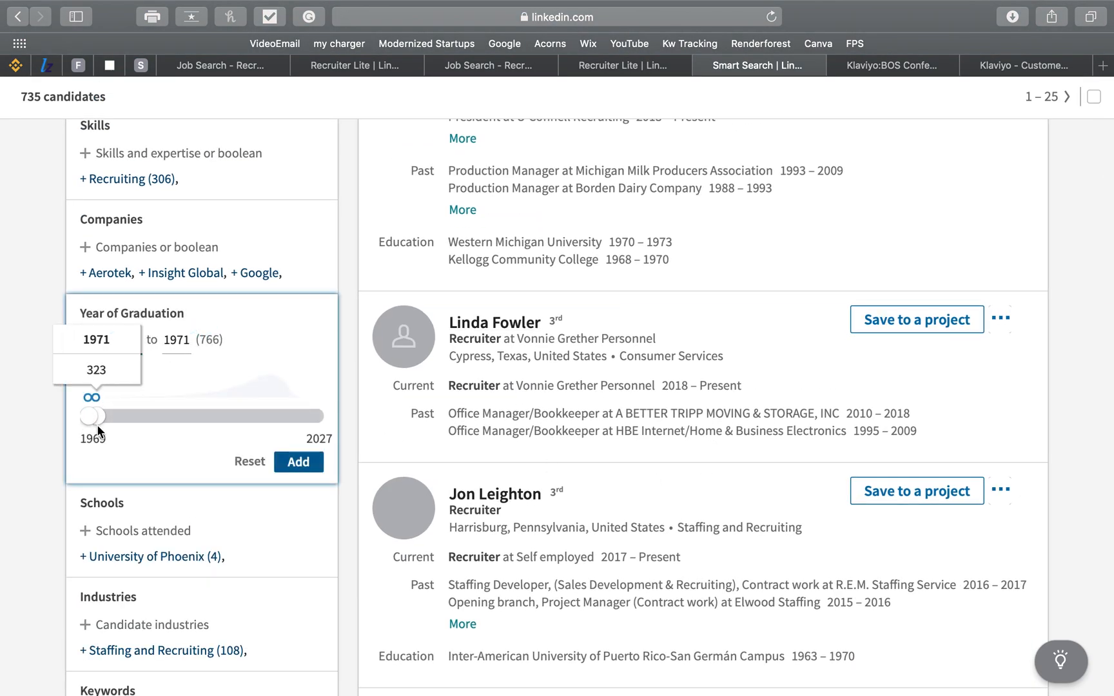
mouse_move(87, 423)
mouse_down()
mouse_move(121, 423)
mouse_move(90, 427)
mouse_up()
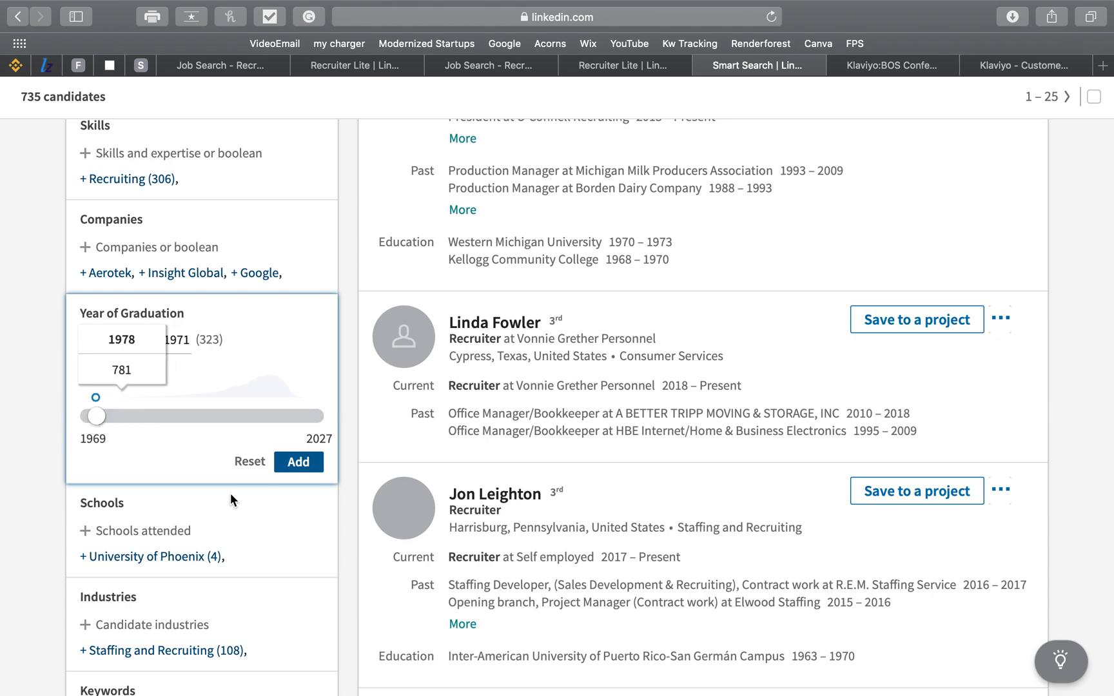
drag(102, 418, 112, 419)
click(111, 416)
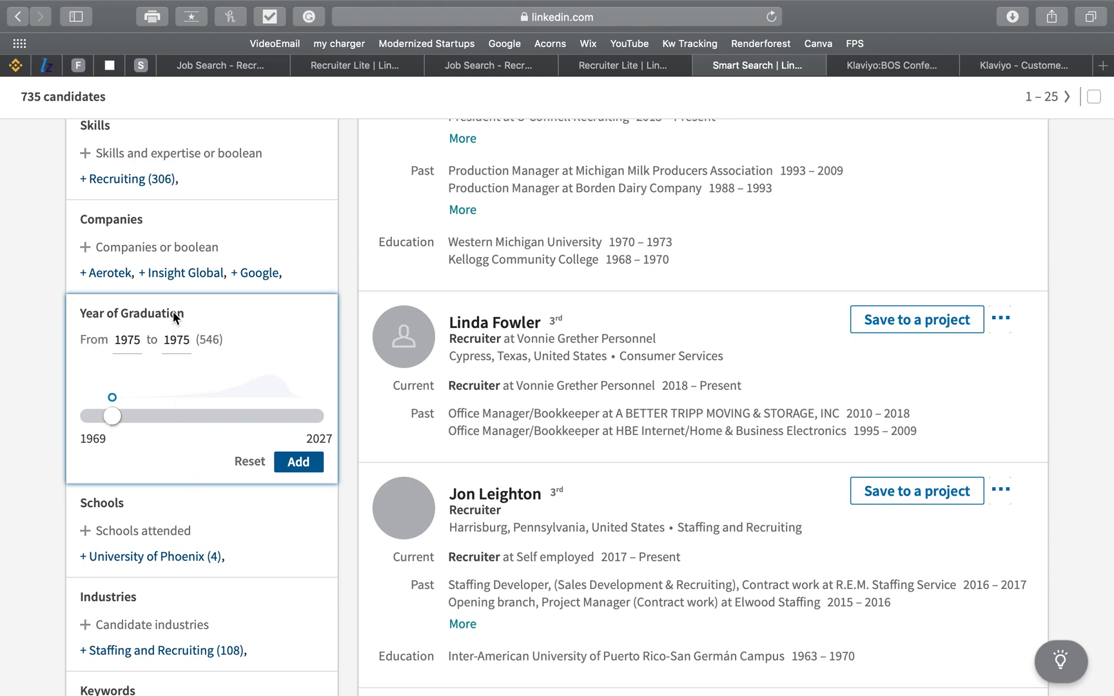
scroll(420, 393, up, 5)
scroll(420, 393, down, 3)
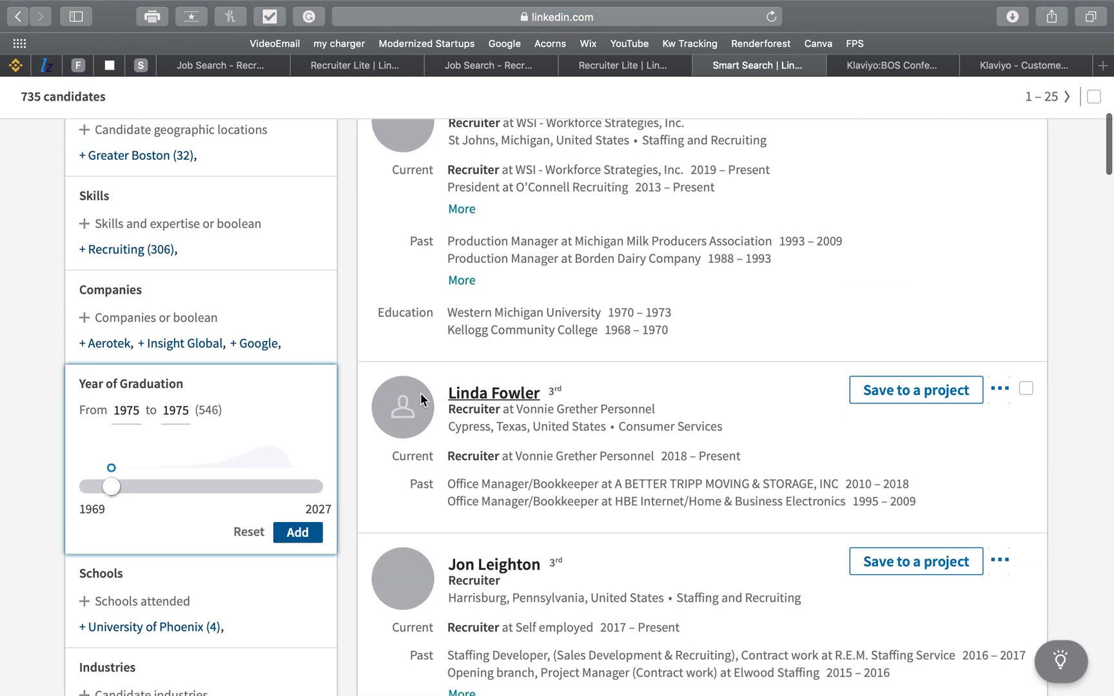
Reset the Year of Graduation filter to its full span of 1969 to 2027.
scroll(421, 393, up, 7)
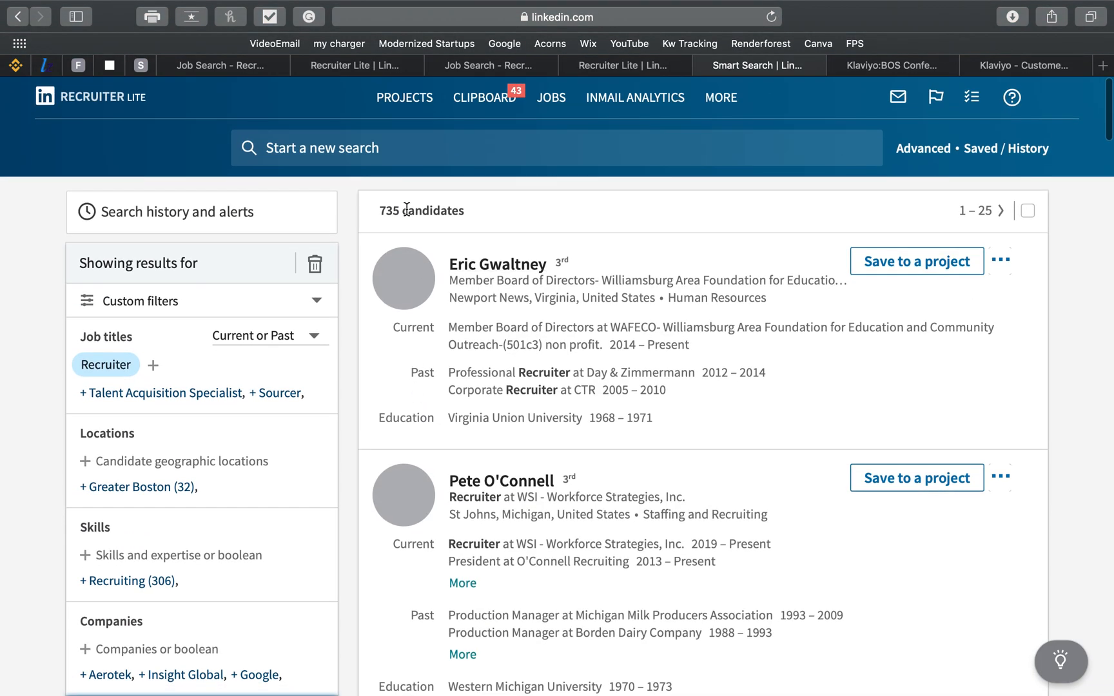
click(720, 97)
click(219, 502)
scroll(243, 404, down, 5)
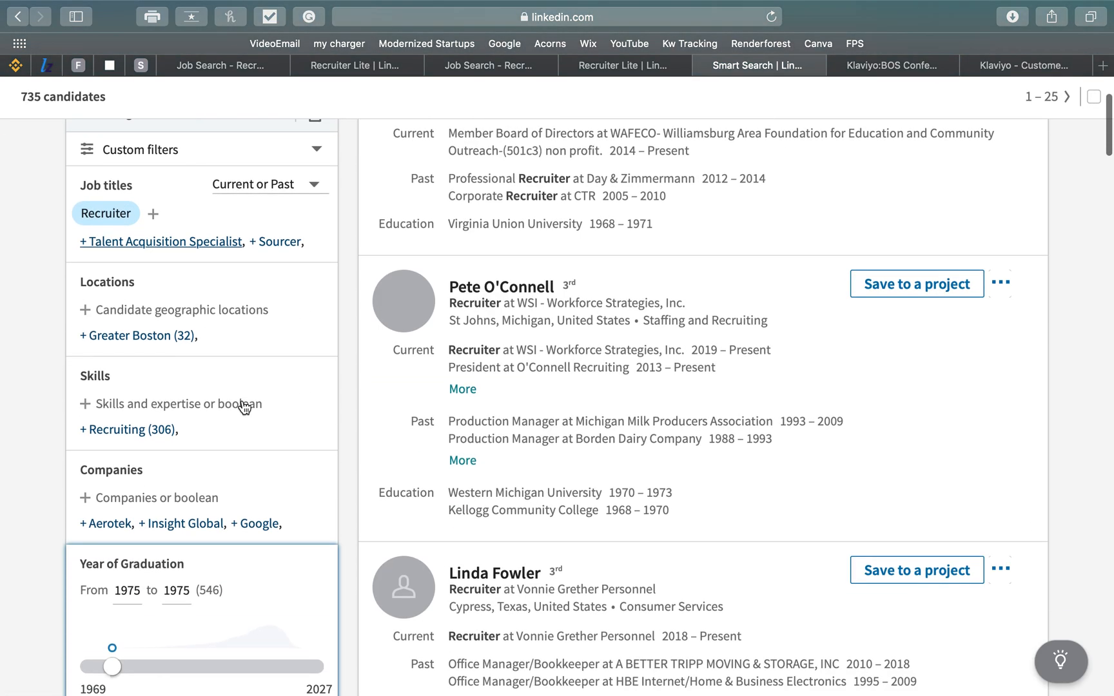
click(249, 570)
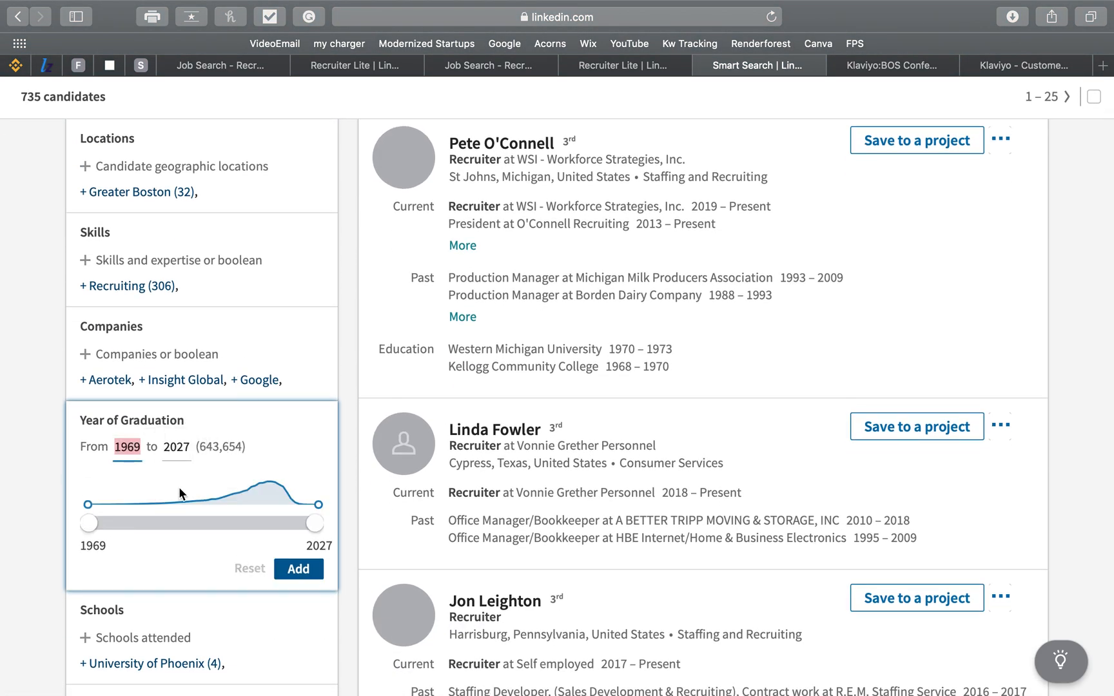
Open the advanced search filters and add a Years of experience filter of 1 to 4 years.
scroll(223, 497, down, 10)
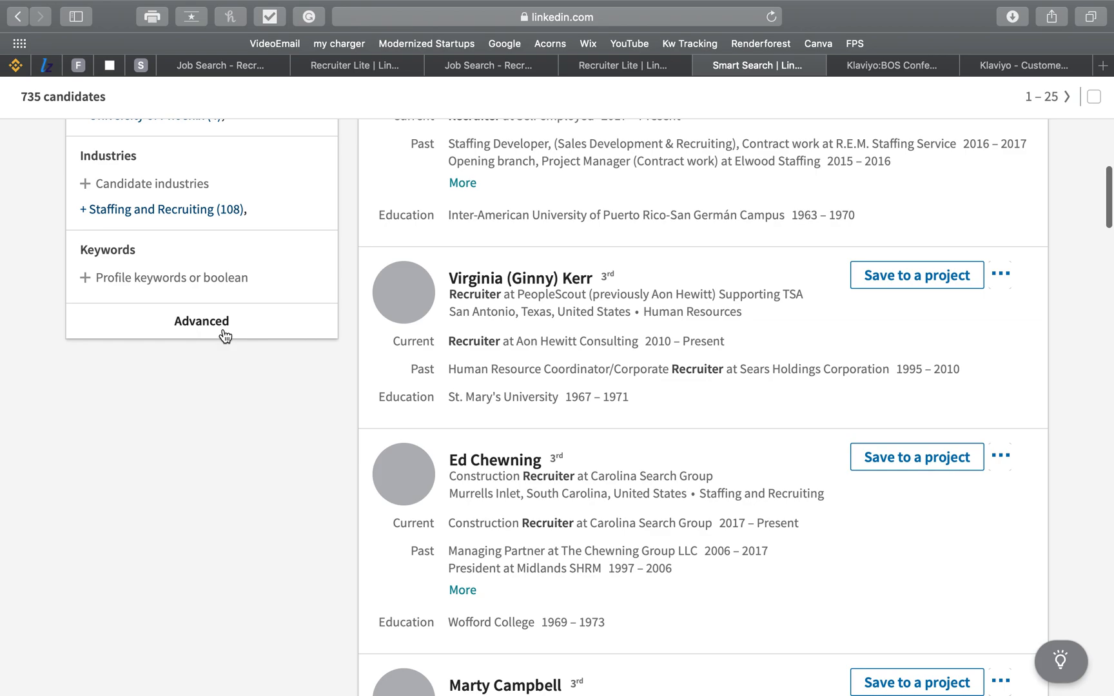
scroll(225, 332, up, 10)
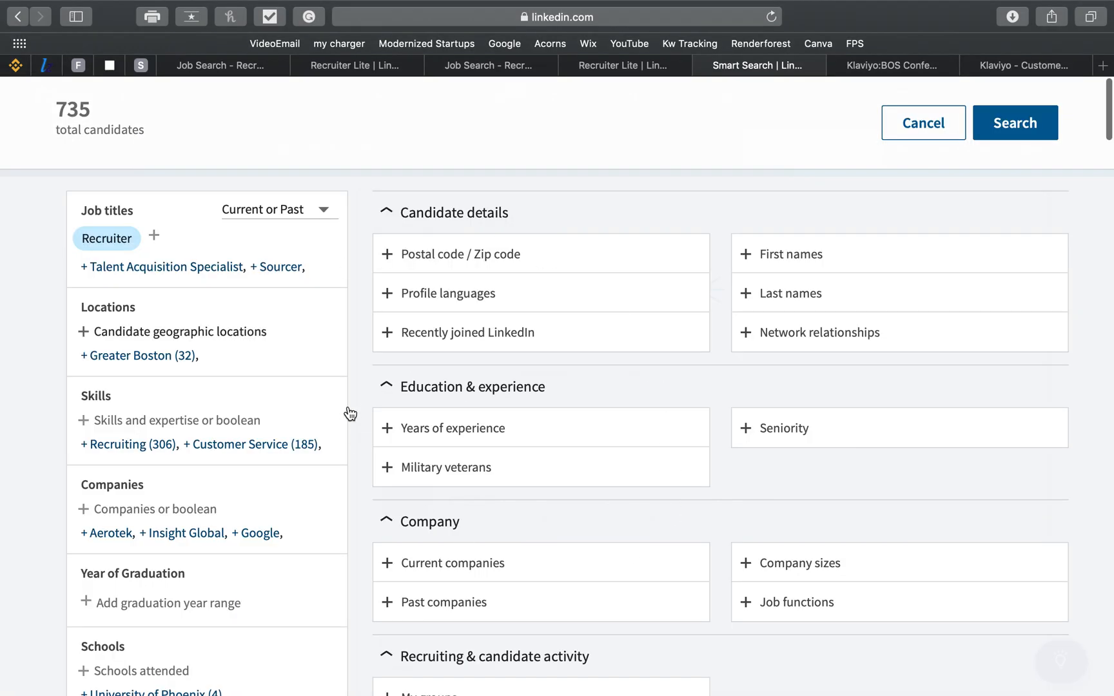
scroll(361, 387, down, 2)
scroll(363, 377, down, 1)
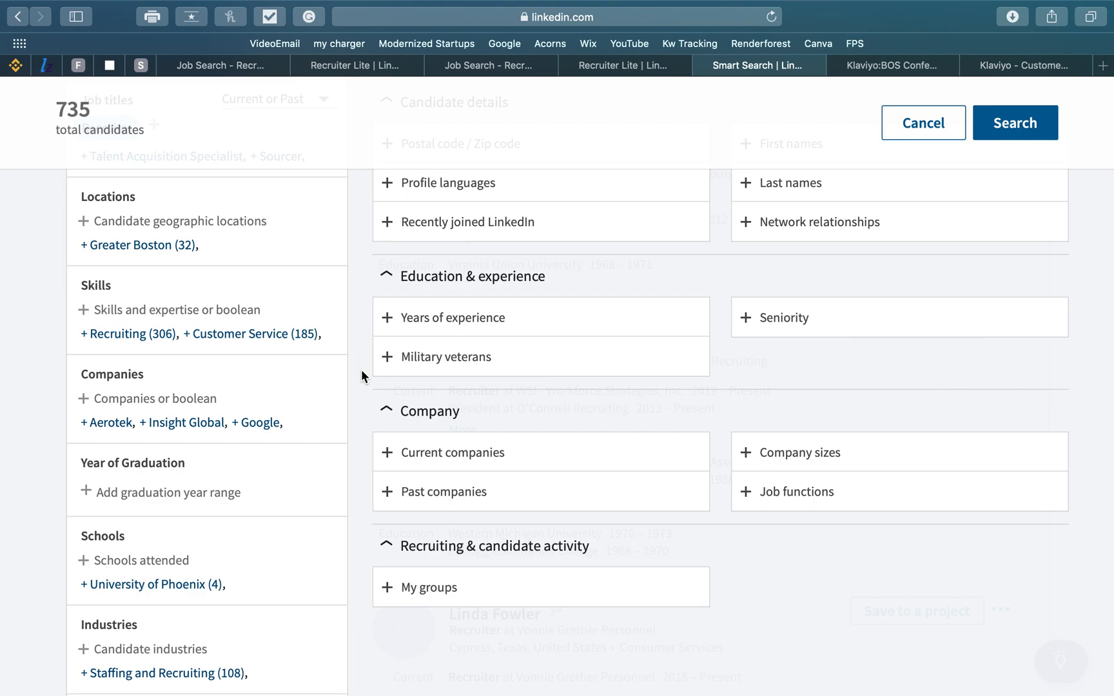
click(471, 323)
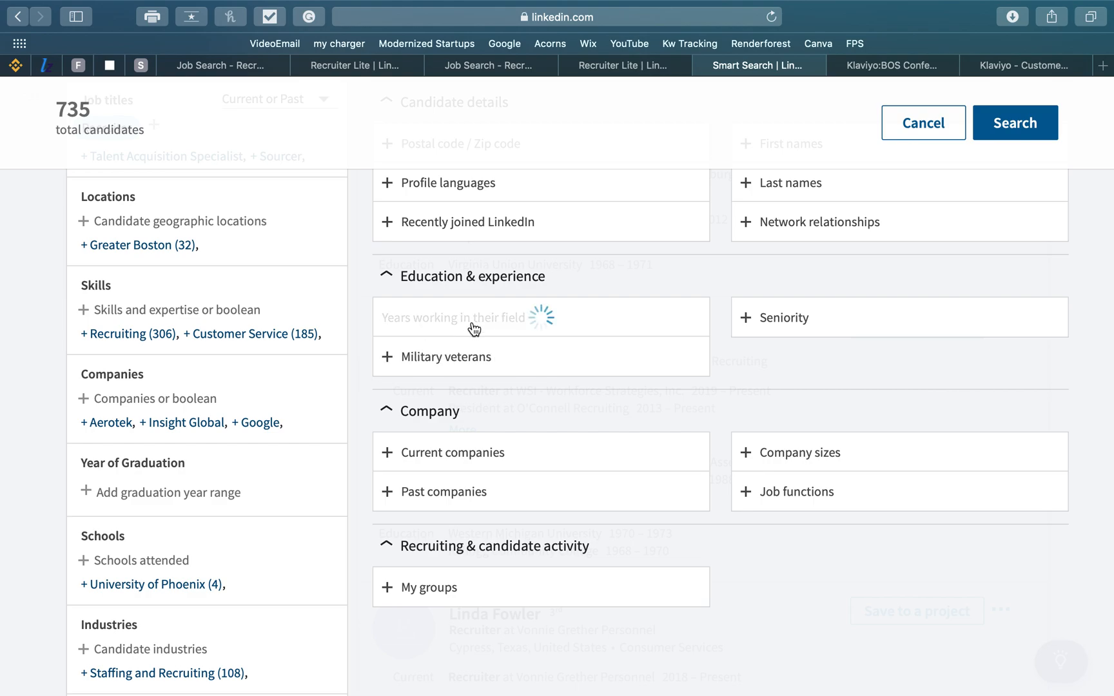
drag(687, 418, 424, 406)
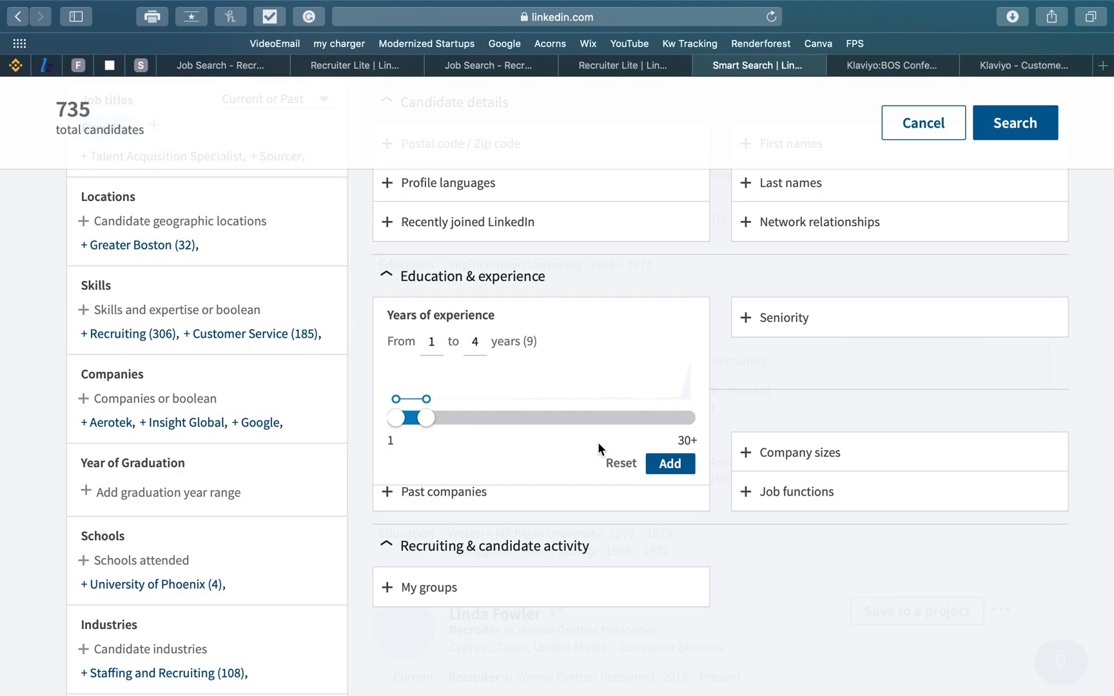
click(669, 466)
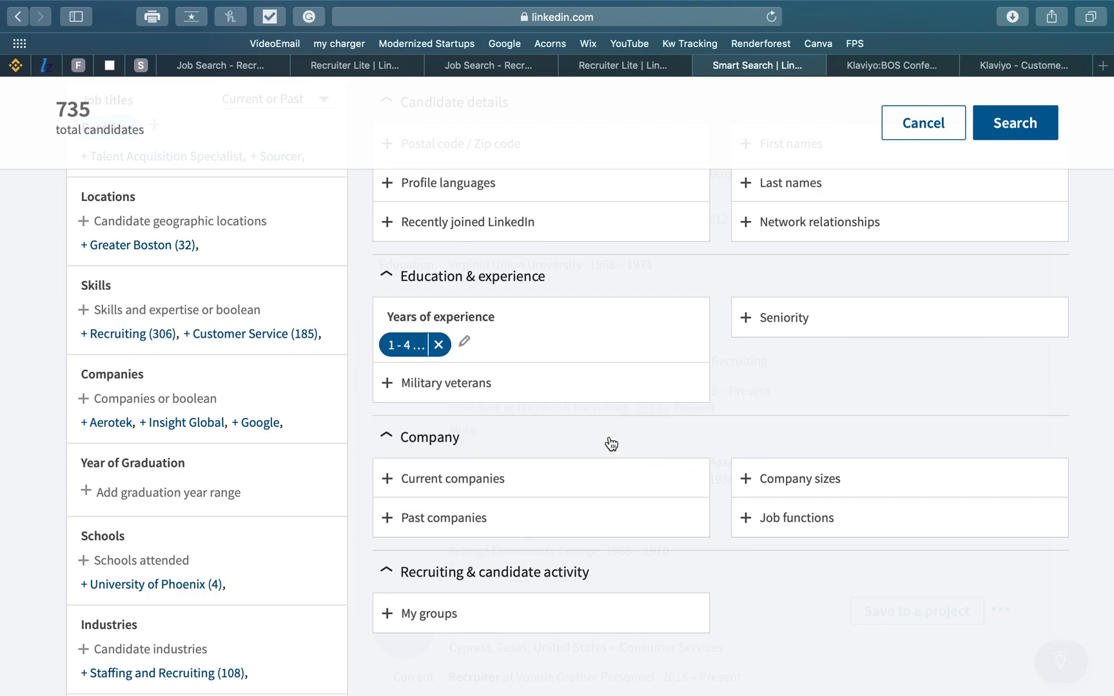
scroll(306, 412, up, 4)
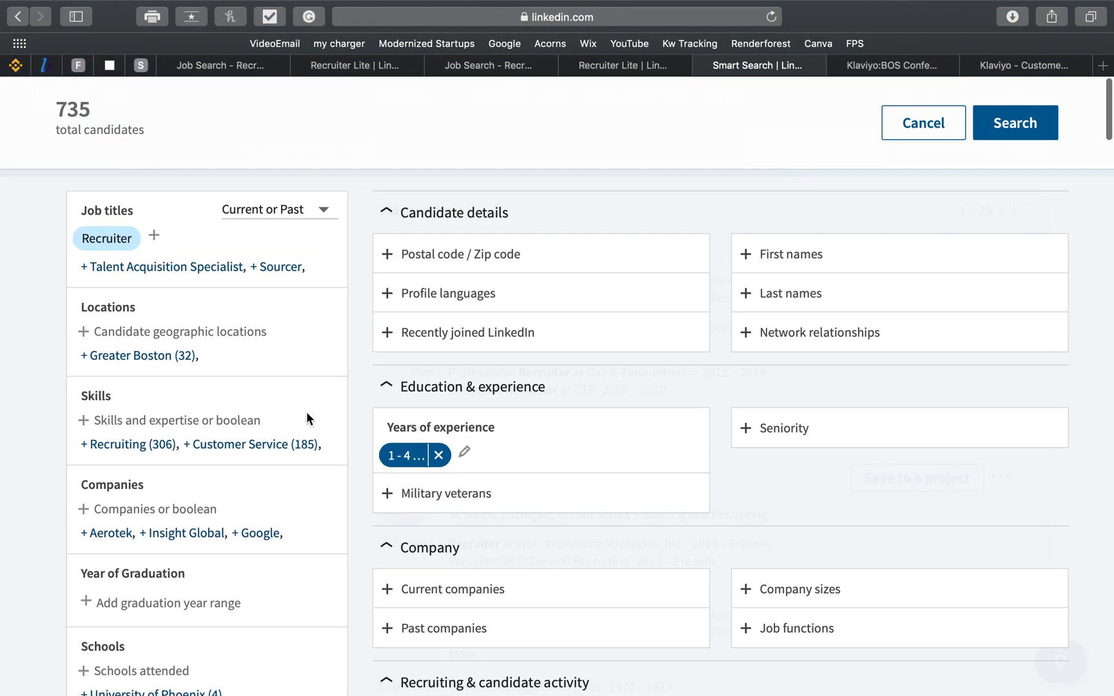
Collapse the Candidate details section and add the graduation year range 1969 to 1971 to the advanced search.
click(386, 212)
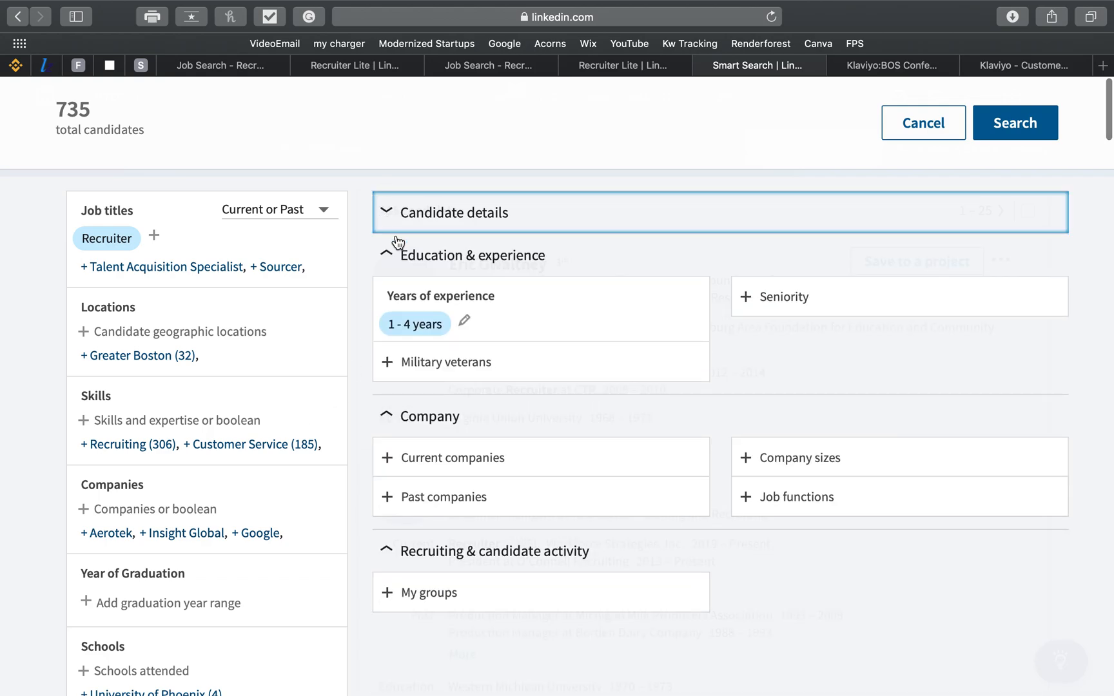
scroll(316, 399, down, 4)
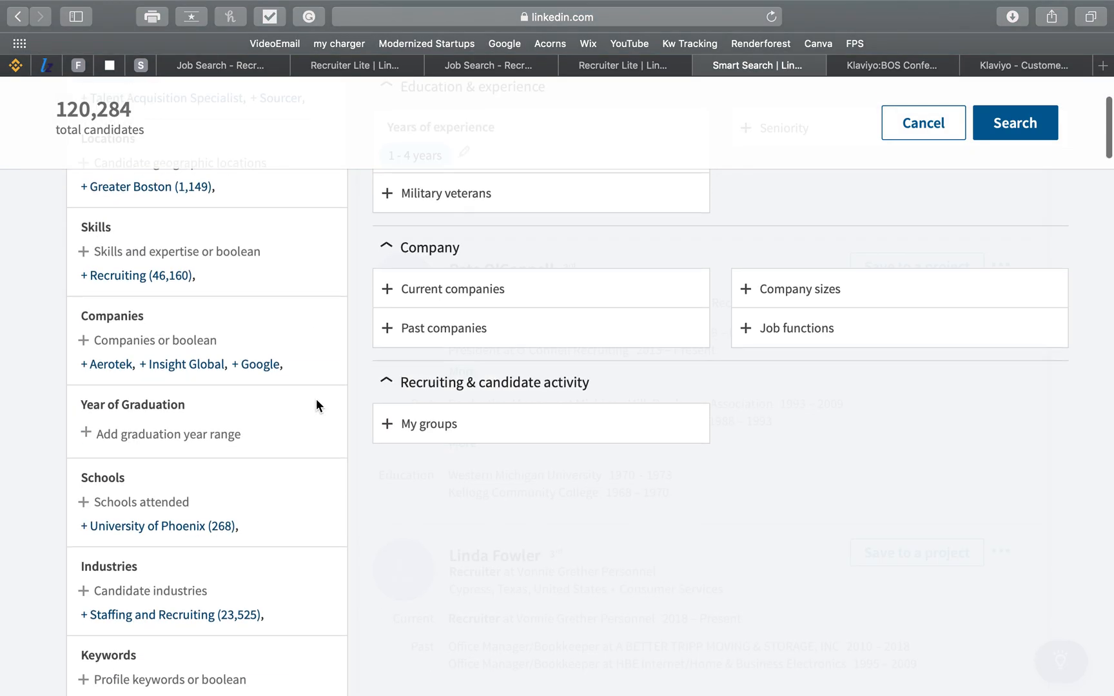
scroll(316, 398, up, 4)
scroll(316, 399, down, 9)
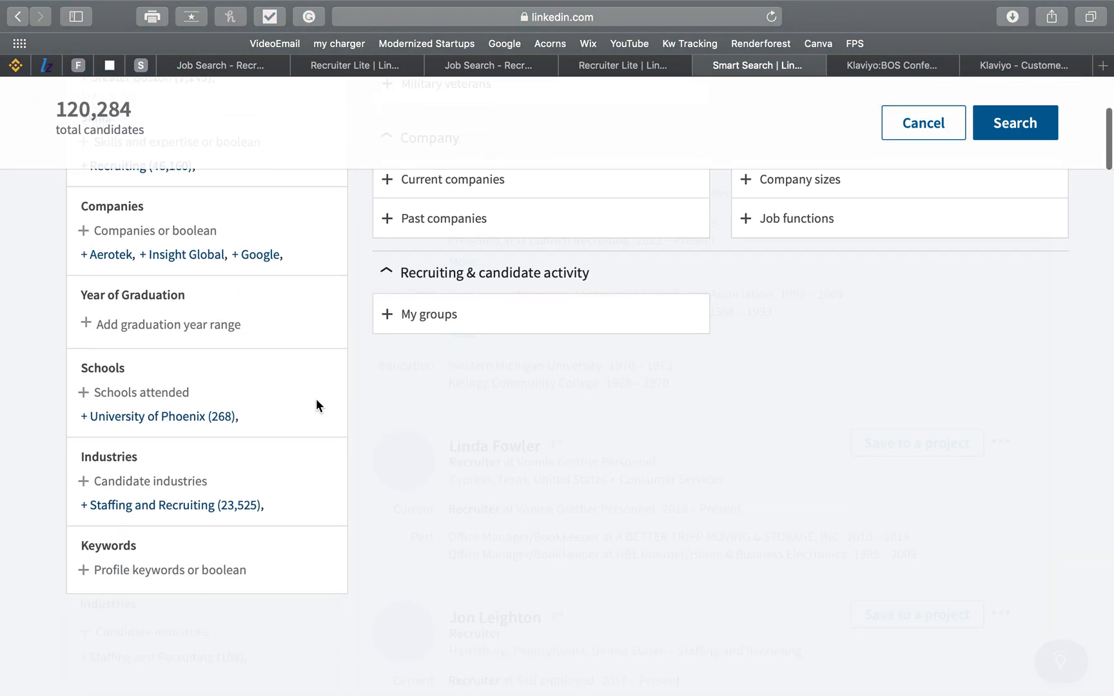
click(100, 310)
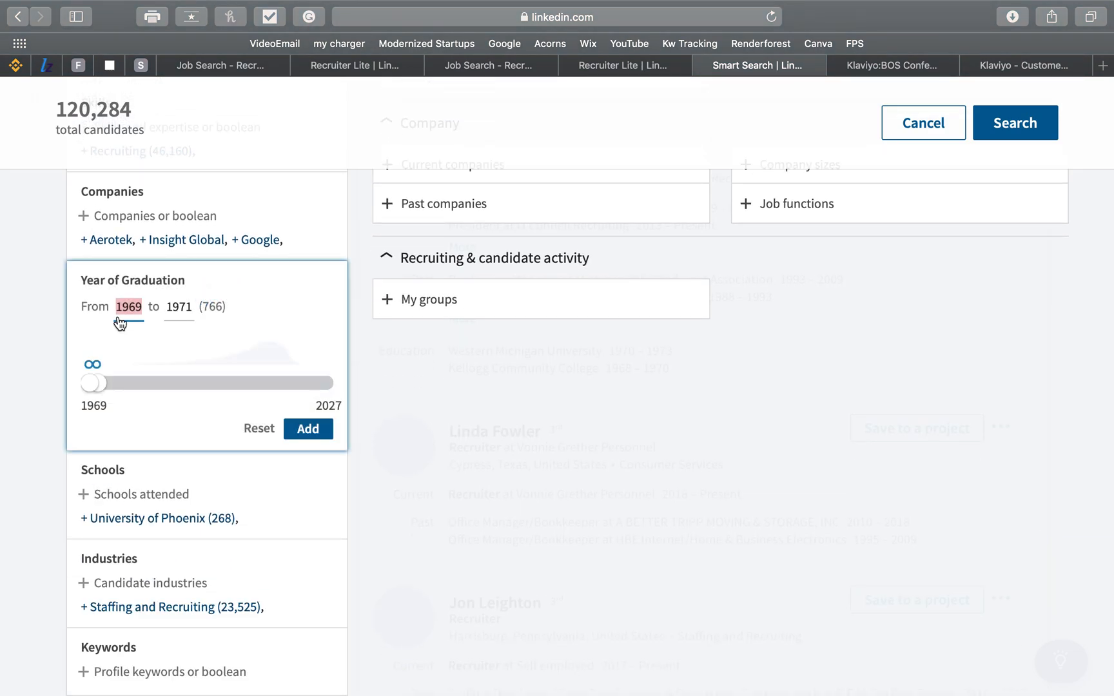
scroll(120, 323, up, 5)
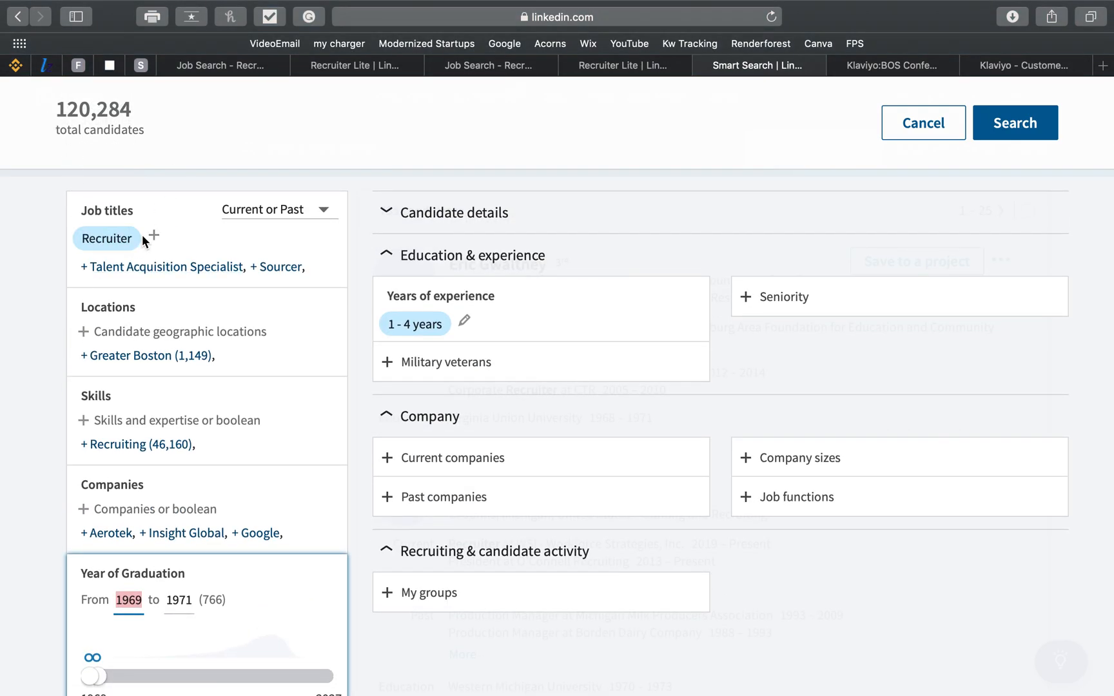
scroll(142, 235, down, 5)
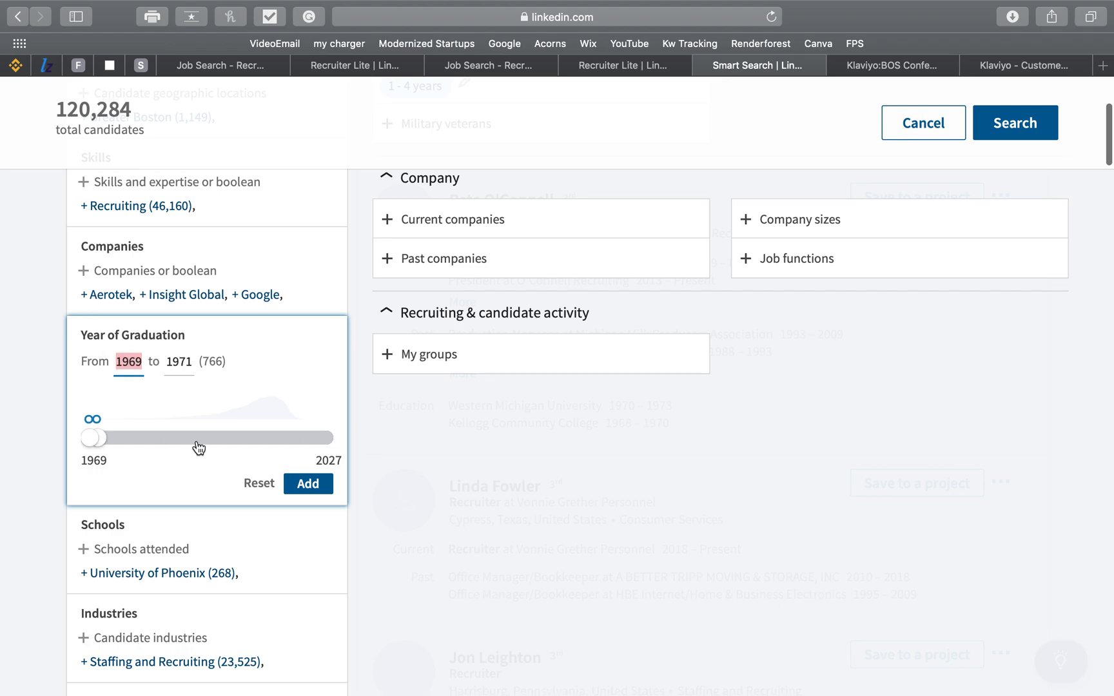
click(308, 485)
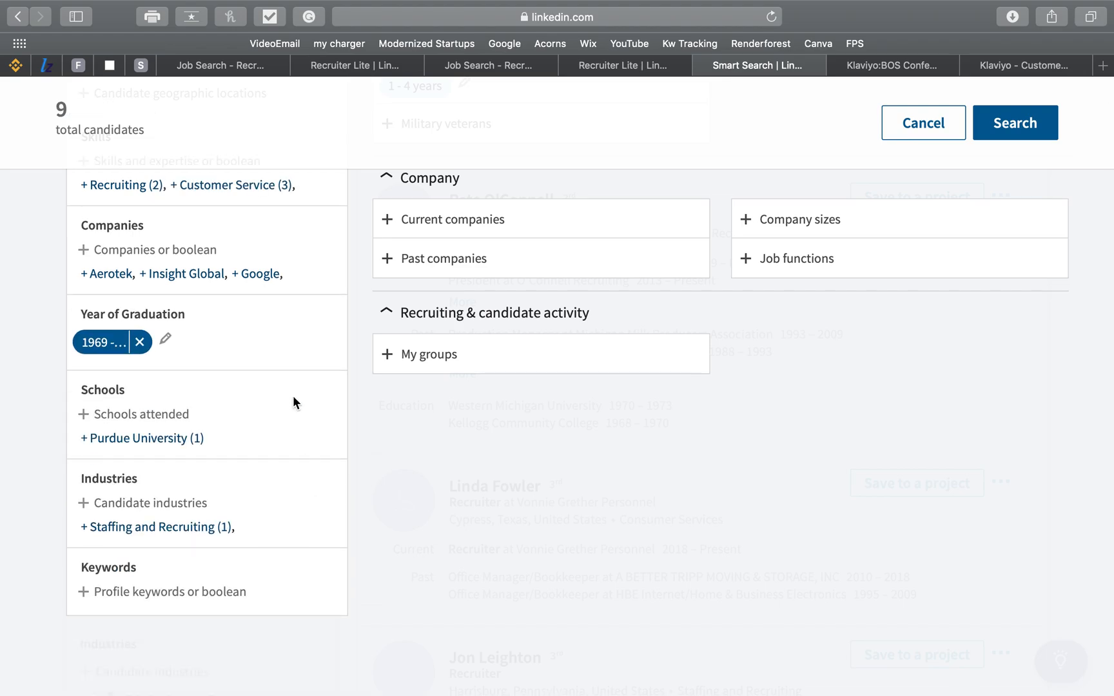
Widen the graduation year range to 1969 to 1979 and remove the Years of experience filter.
scroll(371, 386, up, 5)
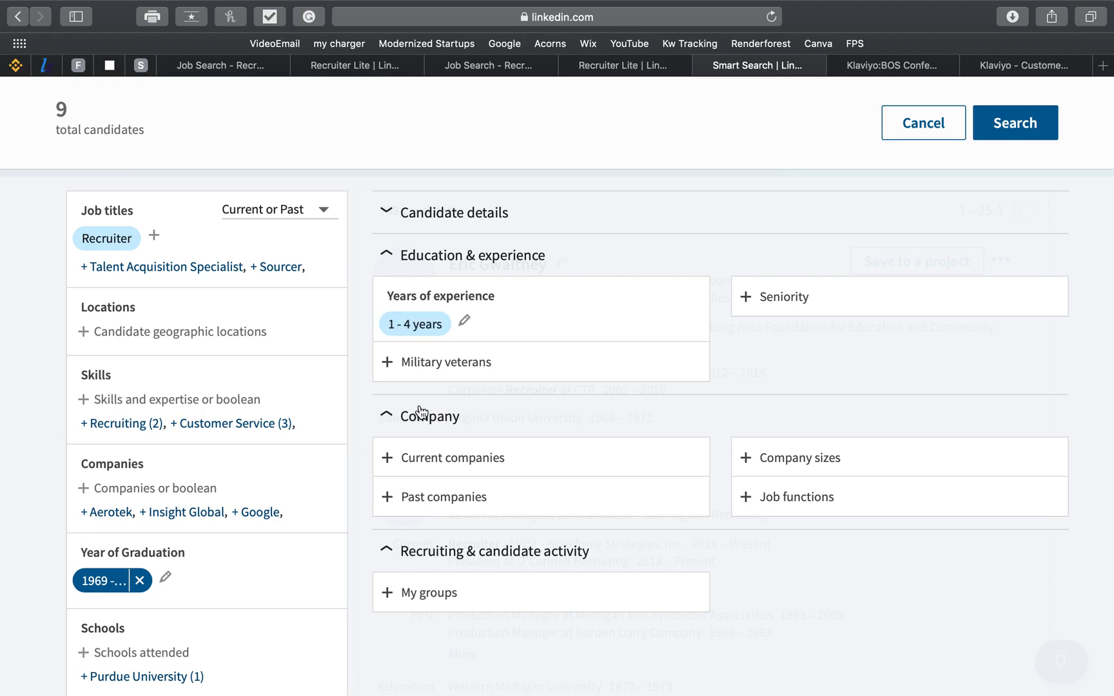
click(165, 578)
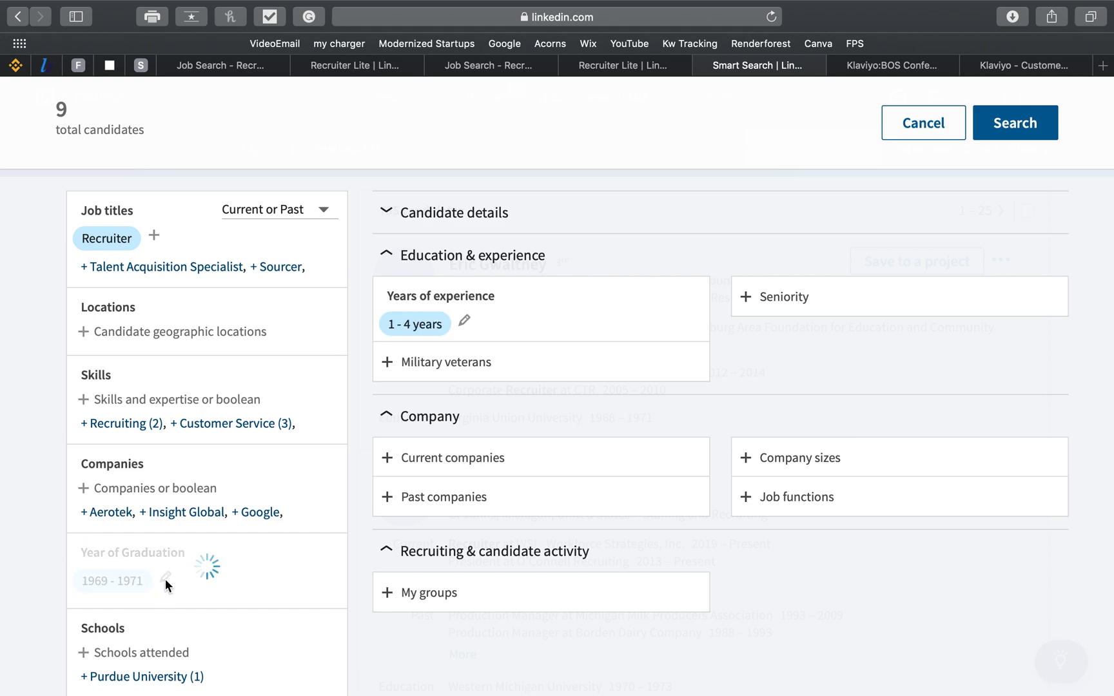
mouse_move(91, 655)
mouse_down()
mouse_move(138, 653)
mouse_move(81, 661)
mouse_up()
click(151, 659)
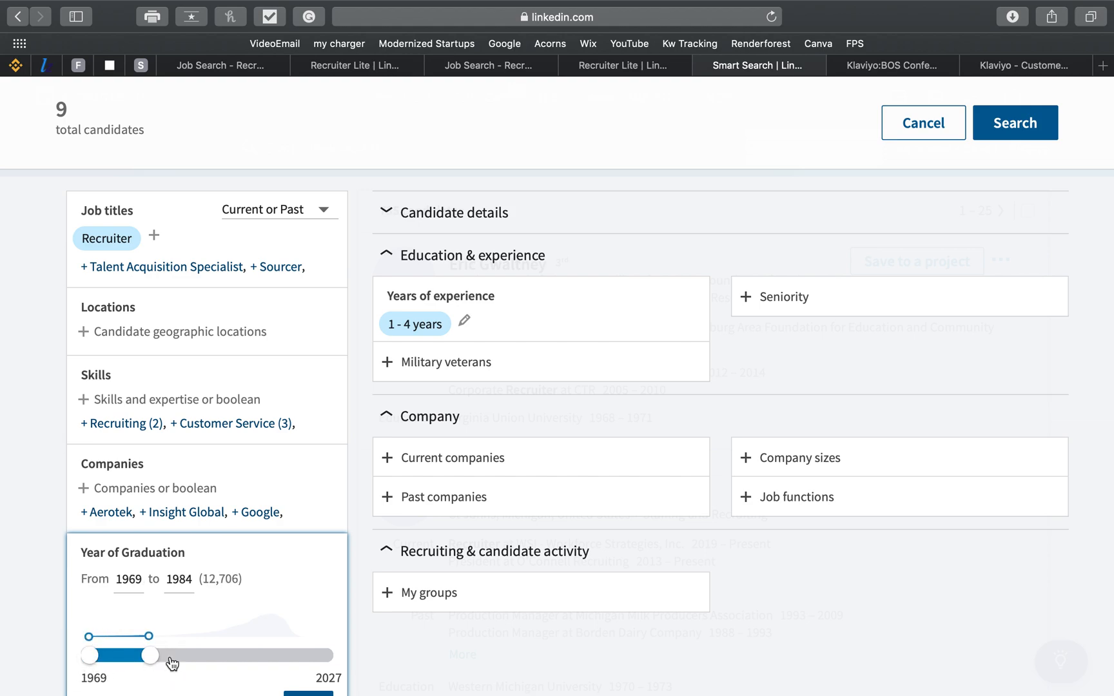
drag(149, 656, 131, 655)
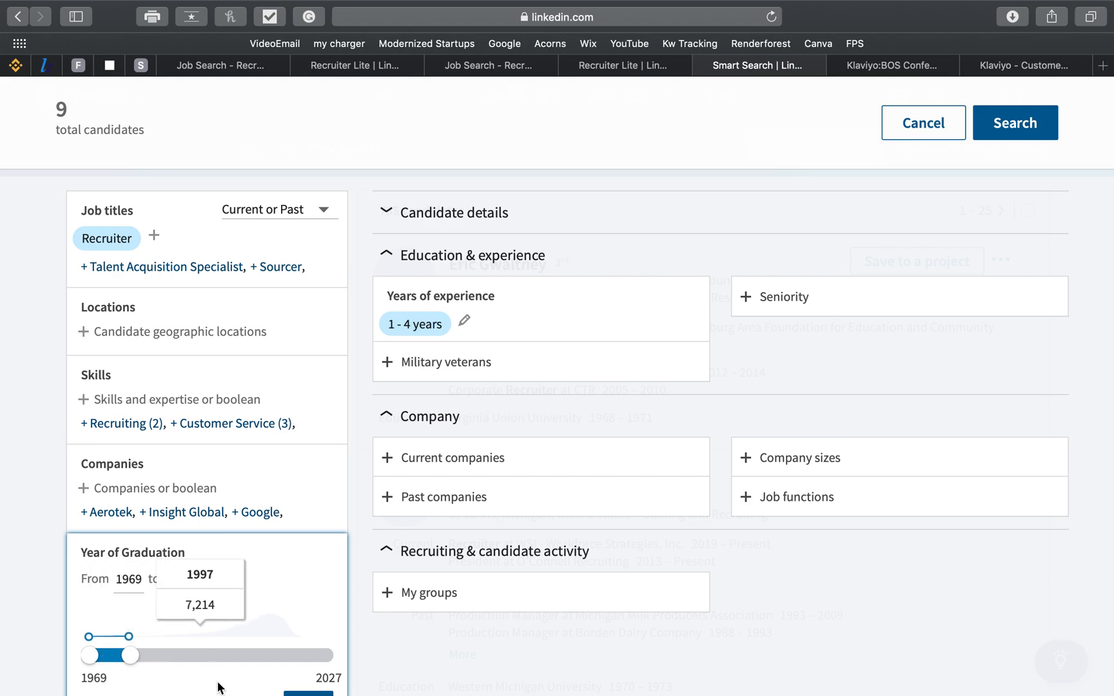
scroll(284, 619, down, 3)
click(318, 594)
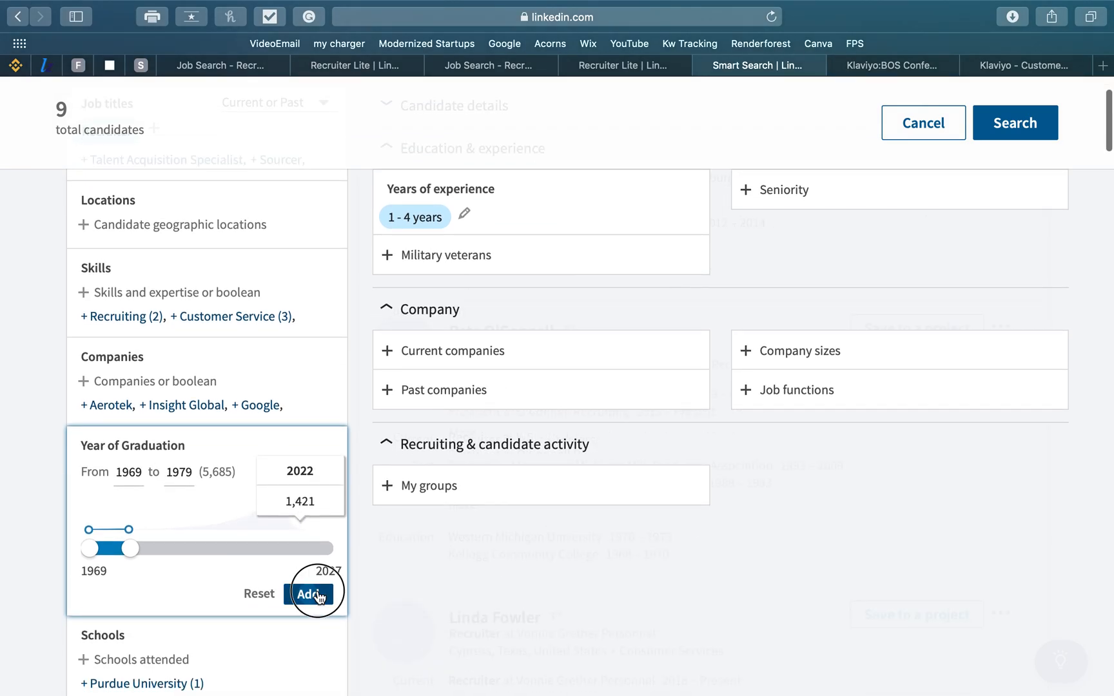
click(444, 218)
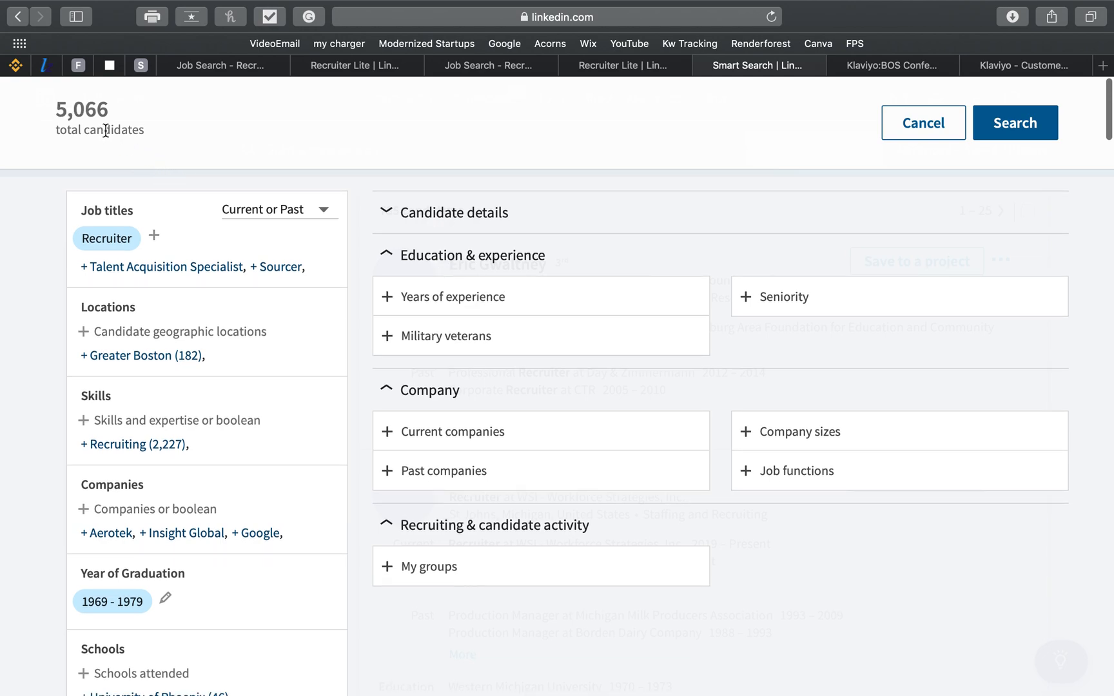
Add a Years of experience filter of 1 to 9 years to the advanced search.
click(505, 302)
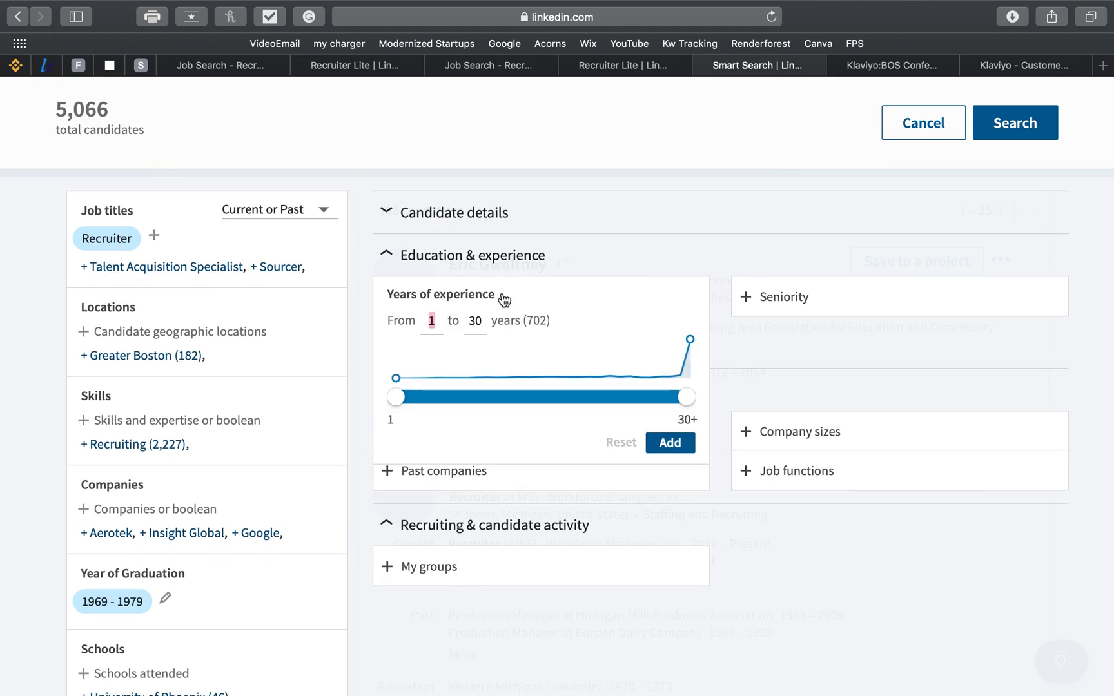
click(684, 398)
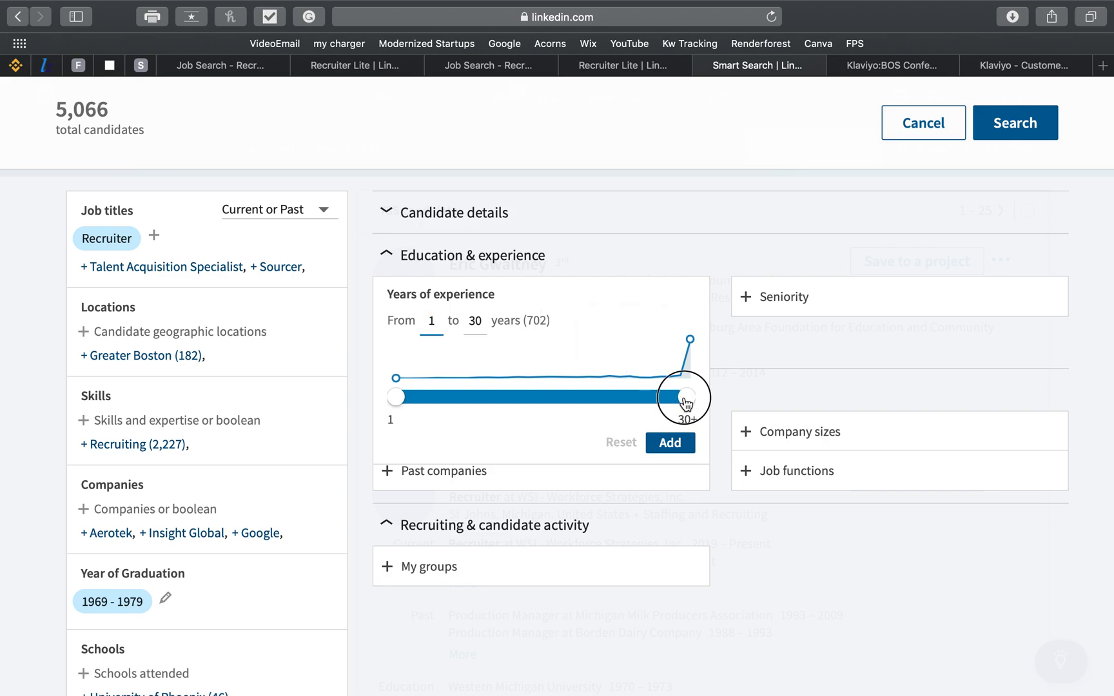
drag(687, 408, 479, 425)
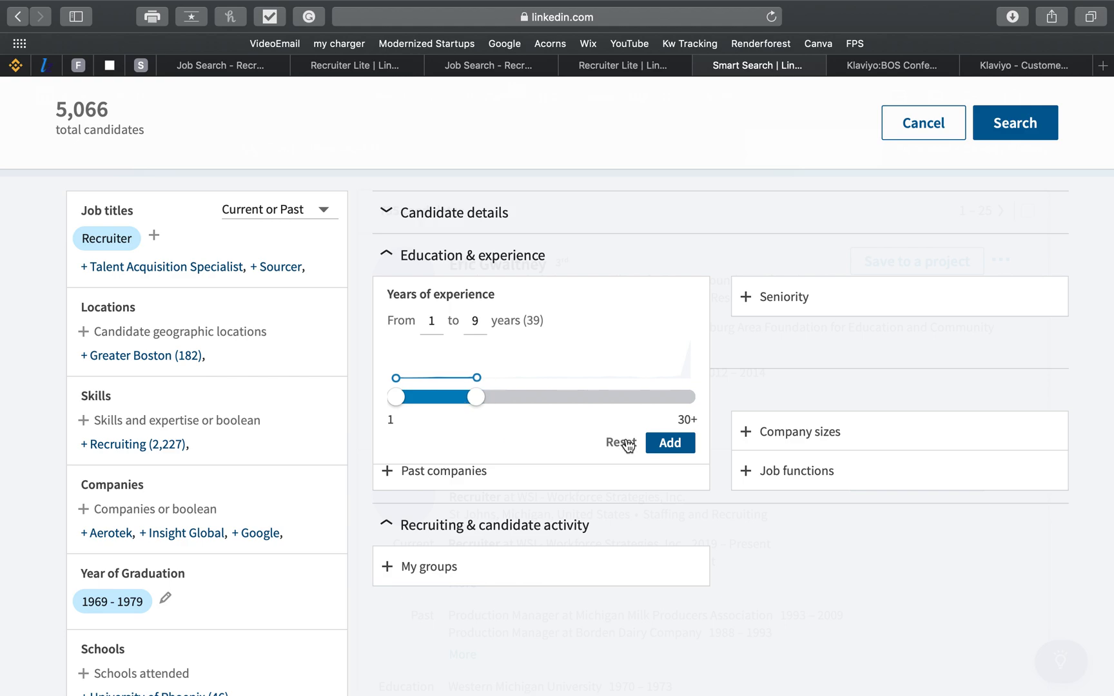
click(660, 447)
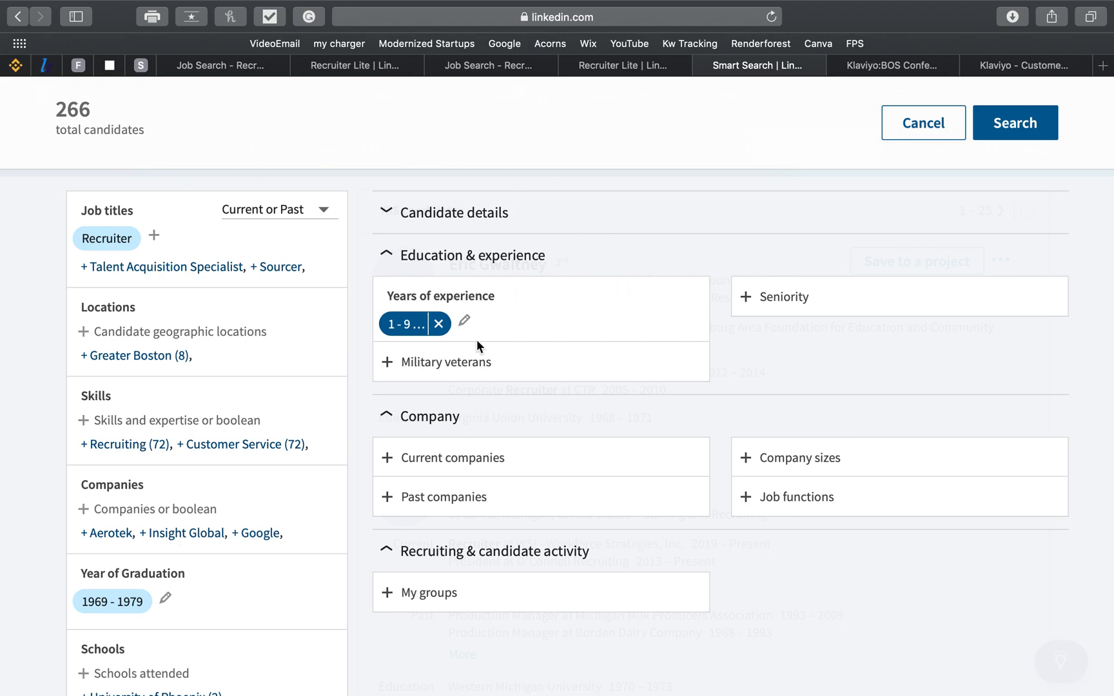
Change the Years of experience filter to 8 to 16 years.
click(166, 600)
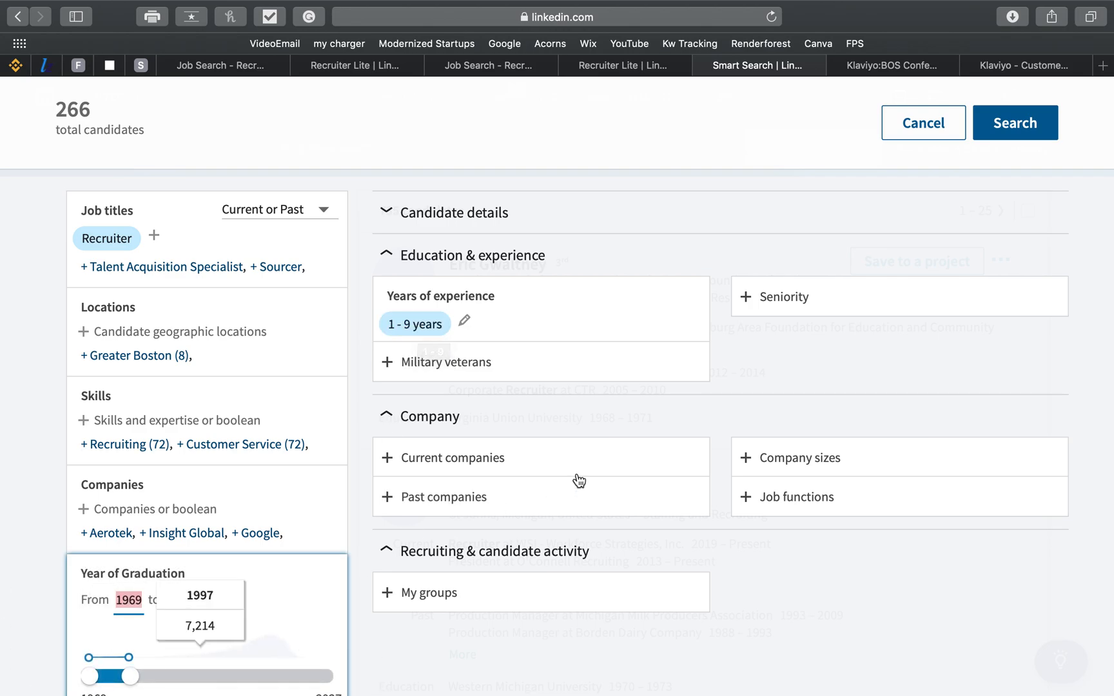
click(465, 320)
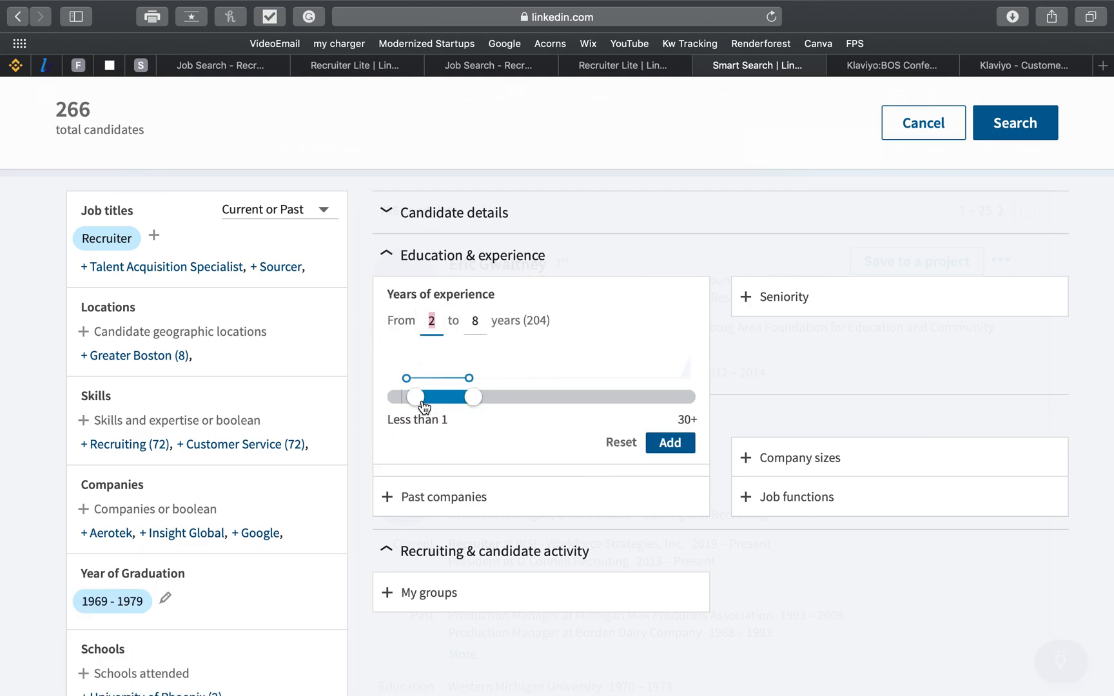
drag(419, 403, 552, 400)
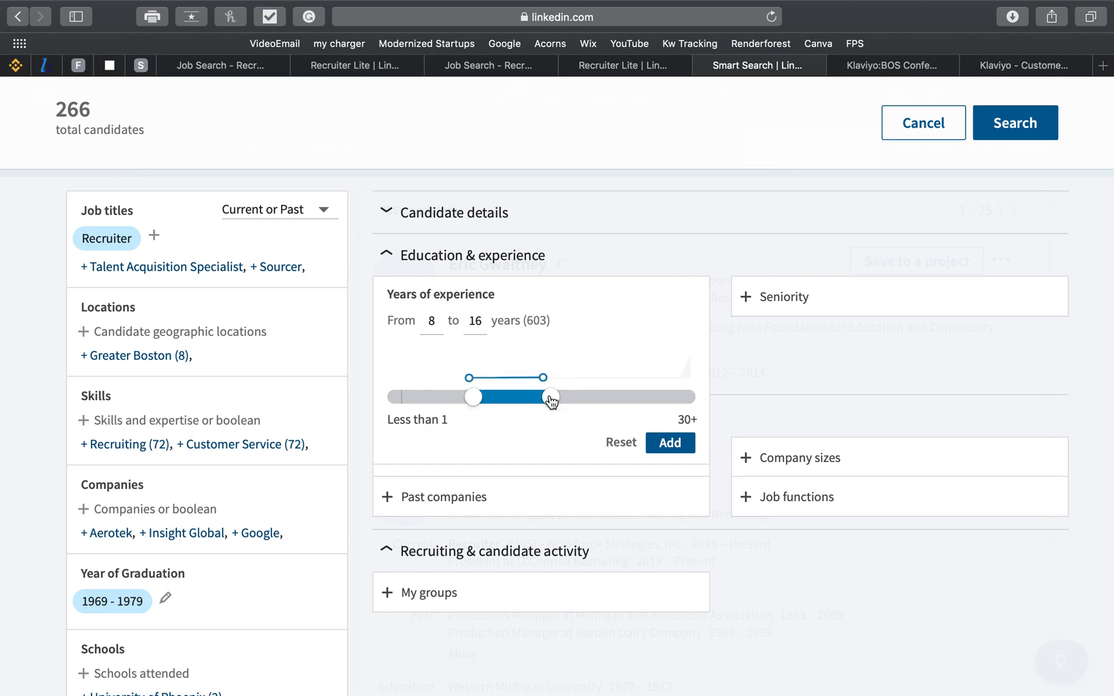
click(666, 444)
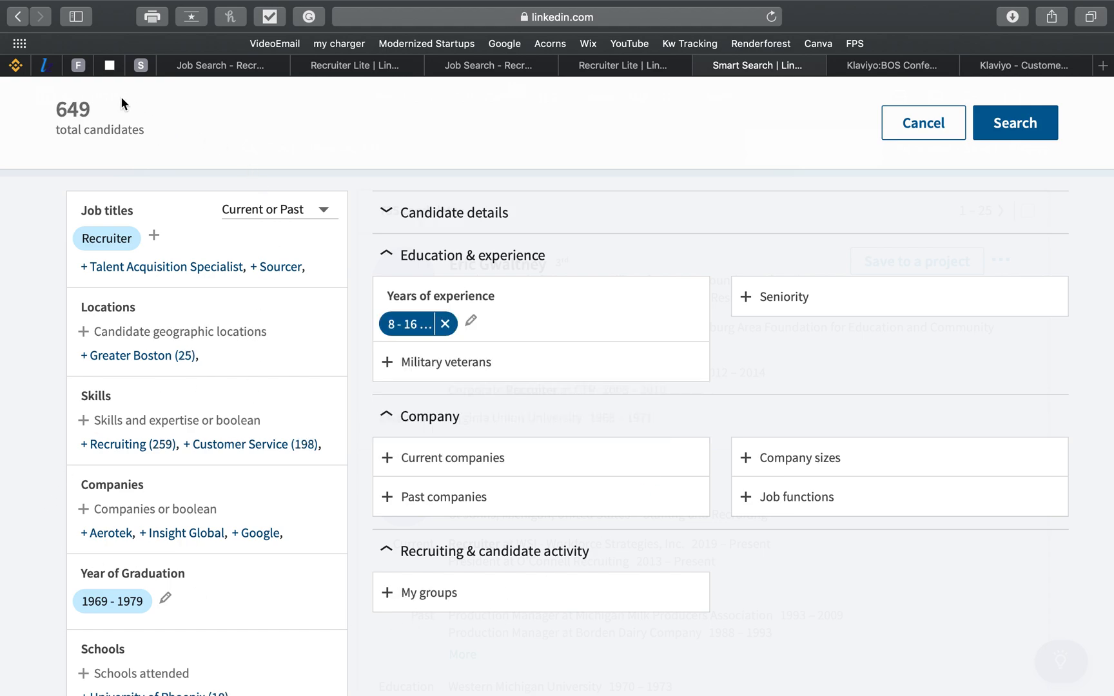
Open the graduation year range for editing and leave the advanced search without applying the changes.
click(166, 599)
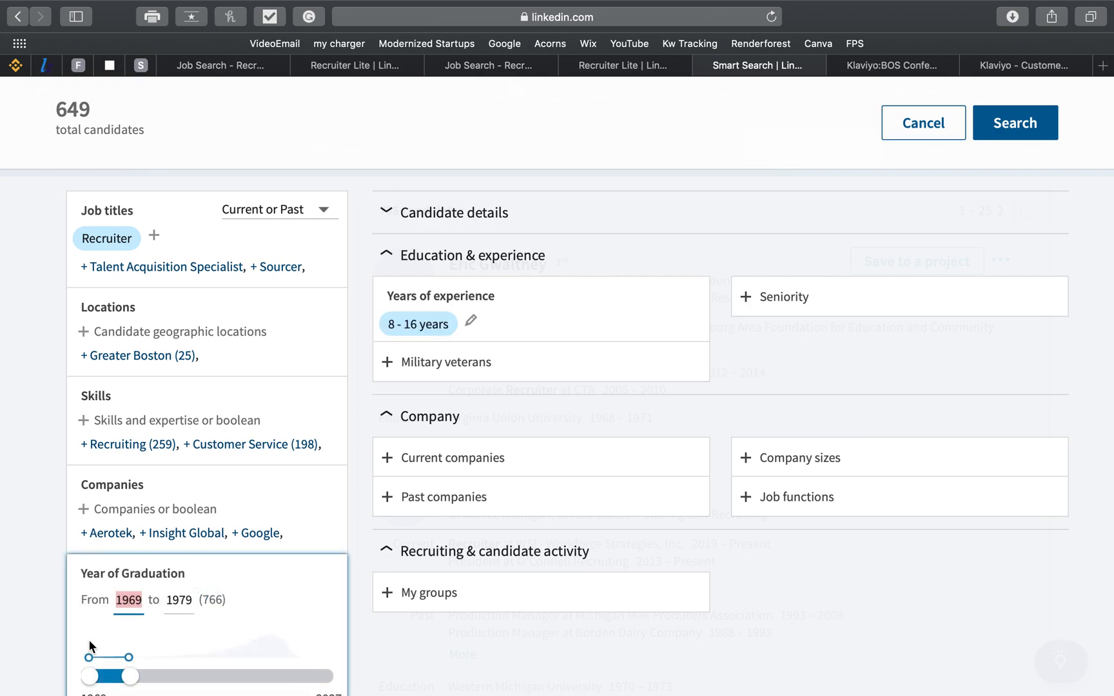
scroll(313, 650, down, 6)
scroll(314, 649, down, 3)
scroll(313, 649, up, 9)
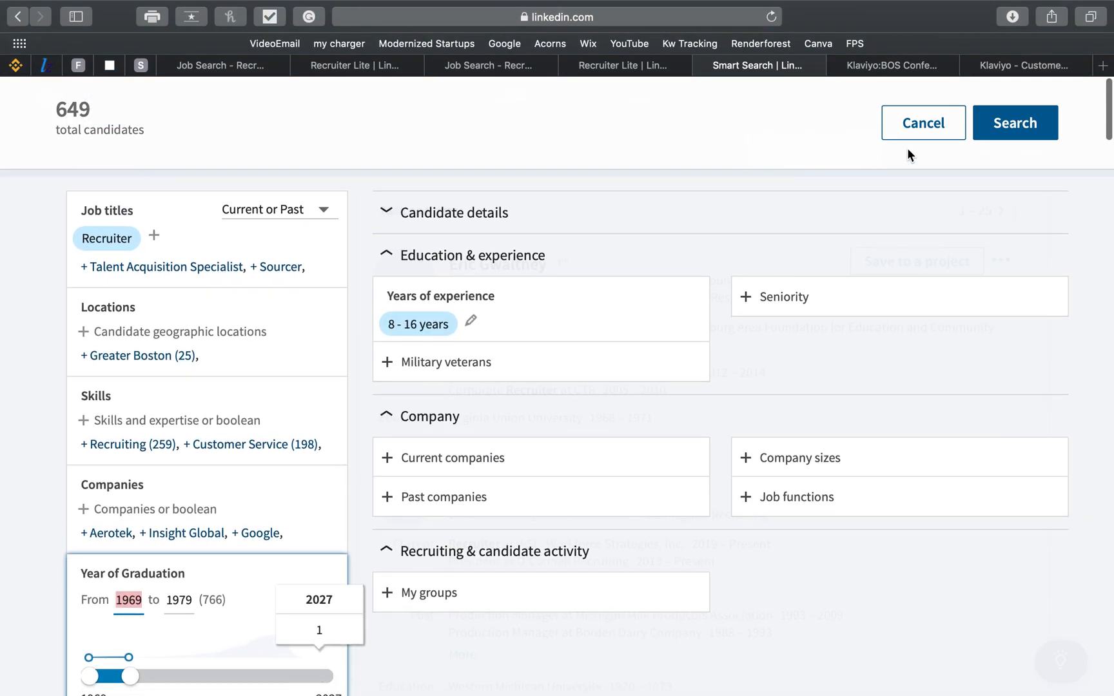
click(924, 122)
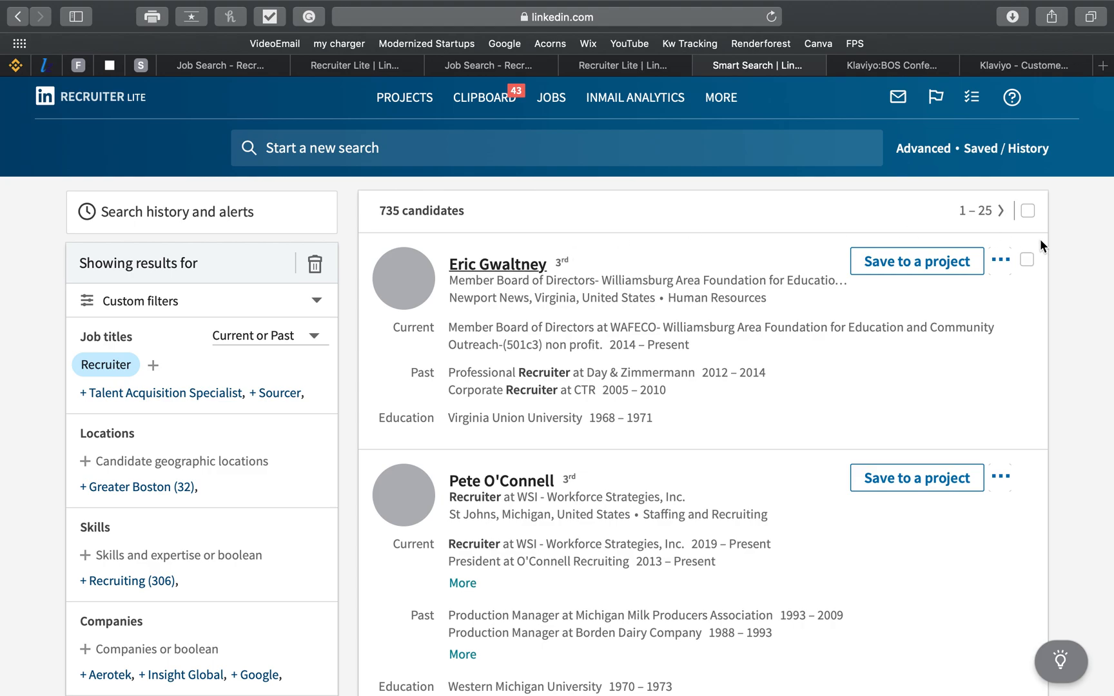
Select all 25 candidates on the results page and check the projects available for saving them, without saving.
click(1028, 211)
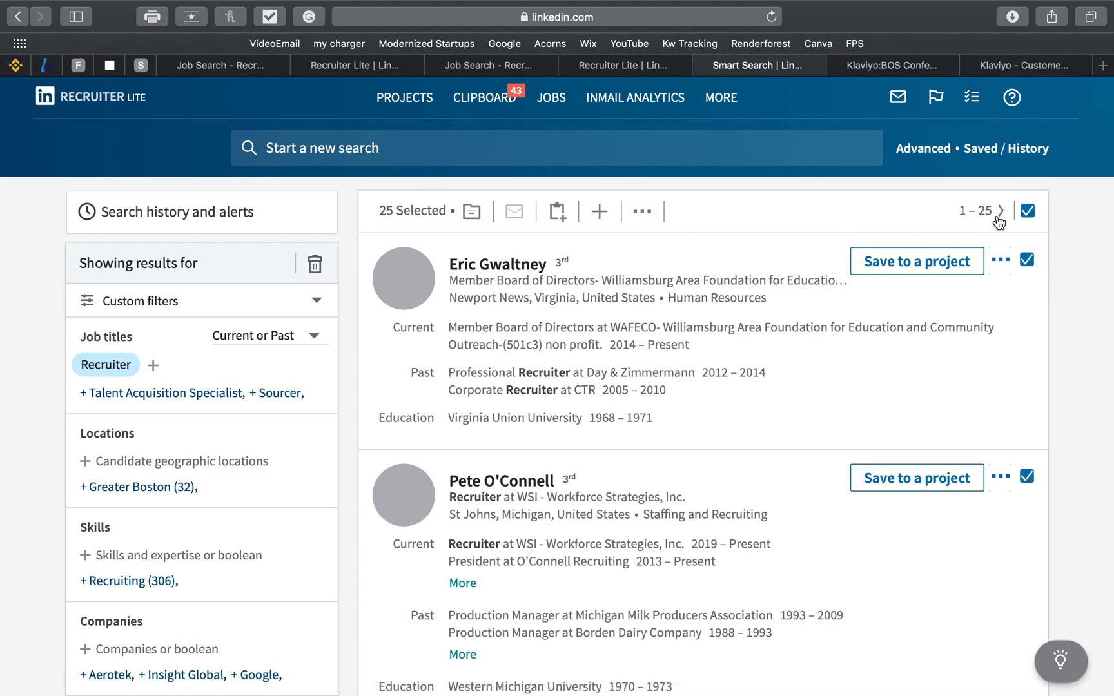
click(558, 221)
click(470, 219)
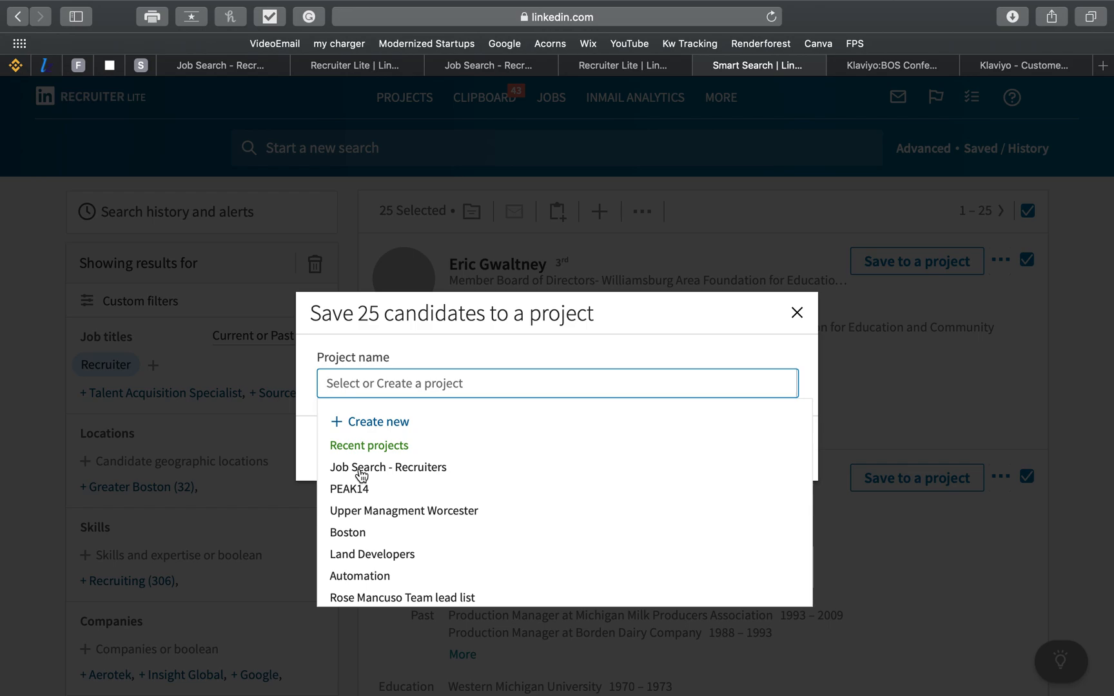
click(795, 314)
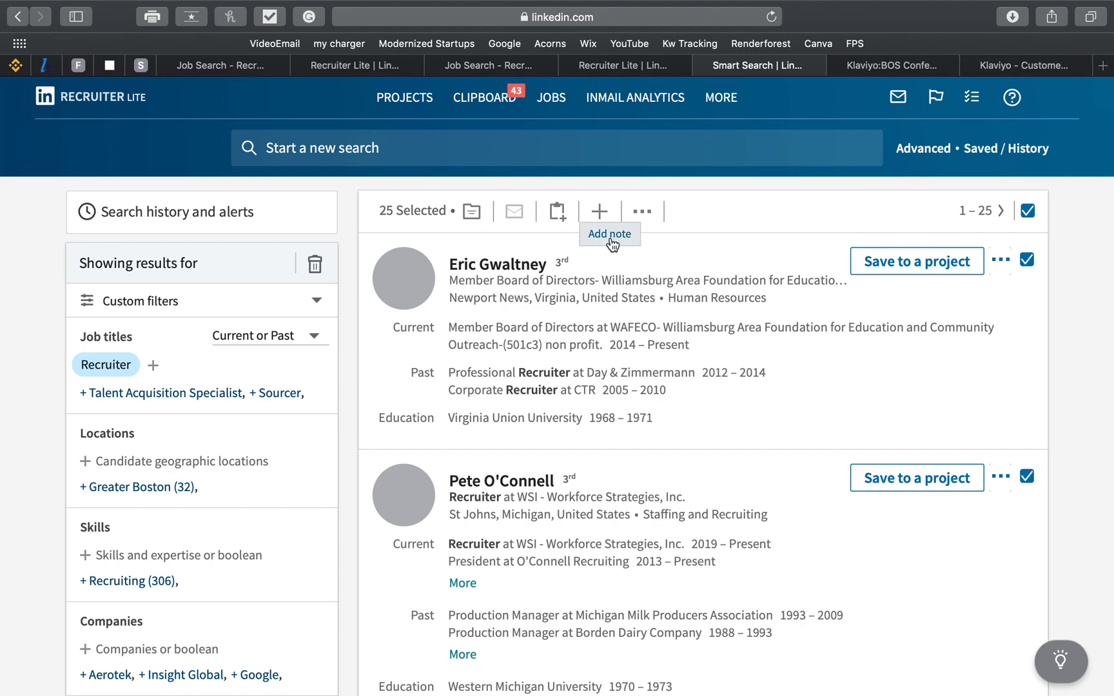
Examine the Add note and Merge duplicates options for the selected candidates without applying either.
click(609, 235)
click(473, 376)
click(553, 470)
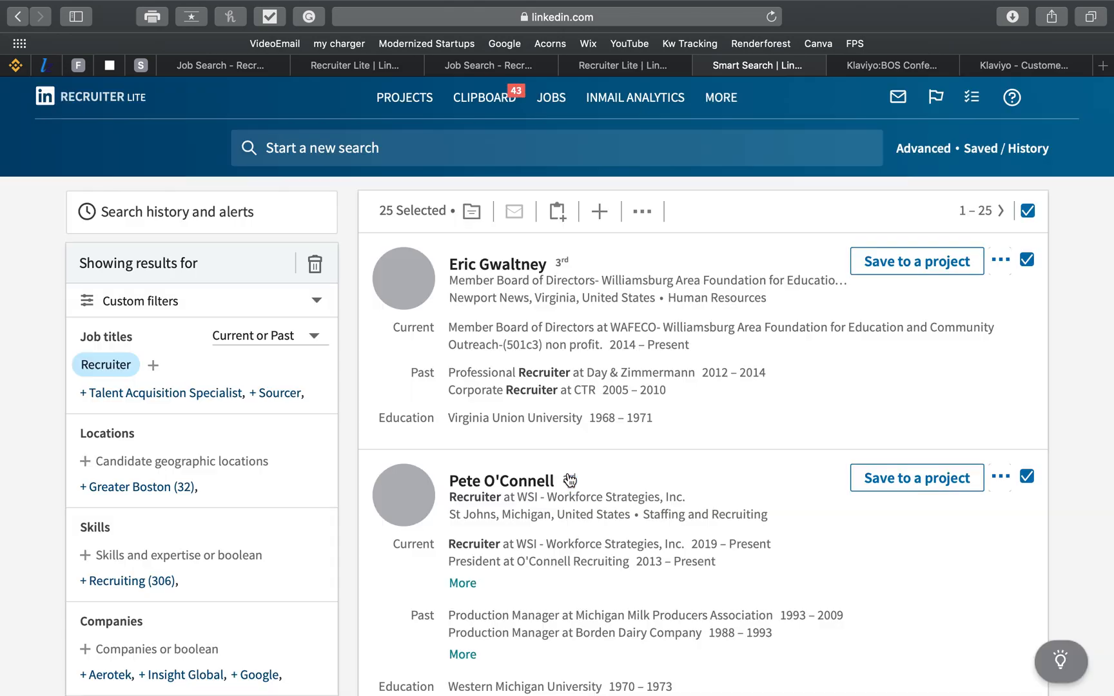
click(648, 218)
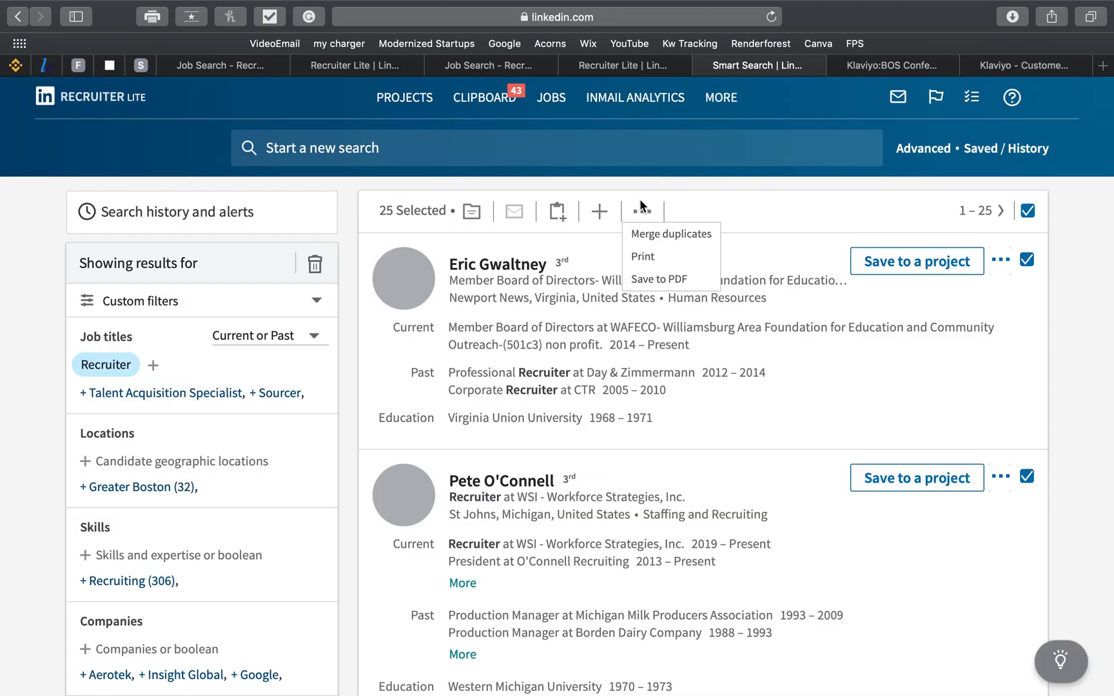
click(683, 242)
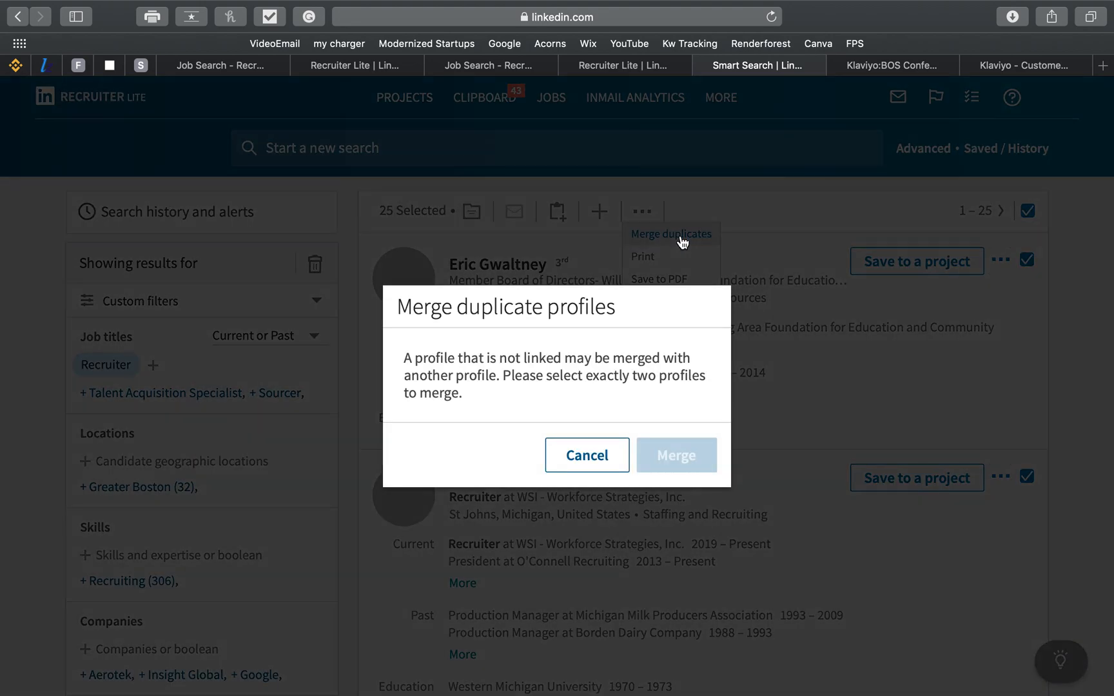
click(606, 459)
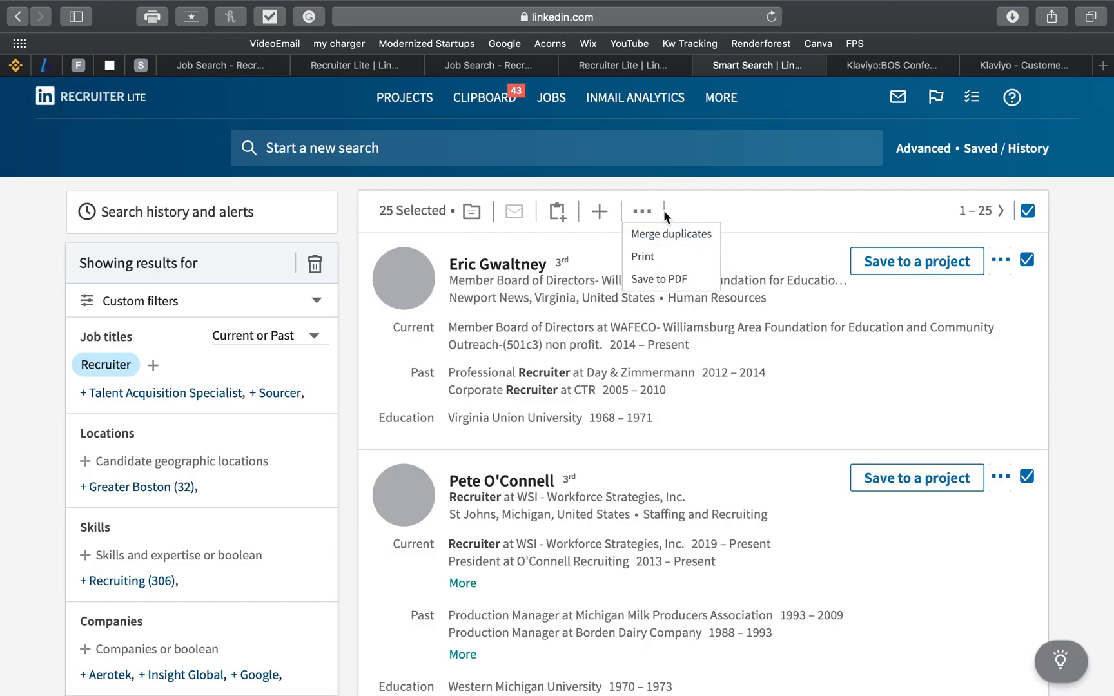
Save the selected candidates' profiles to PDF and open the downloaded export in Preview.
click(650, 285)
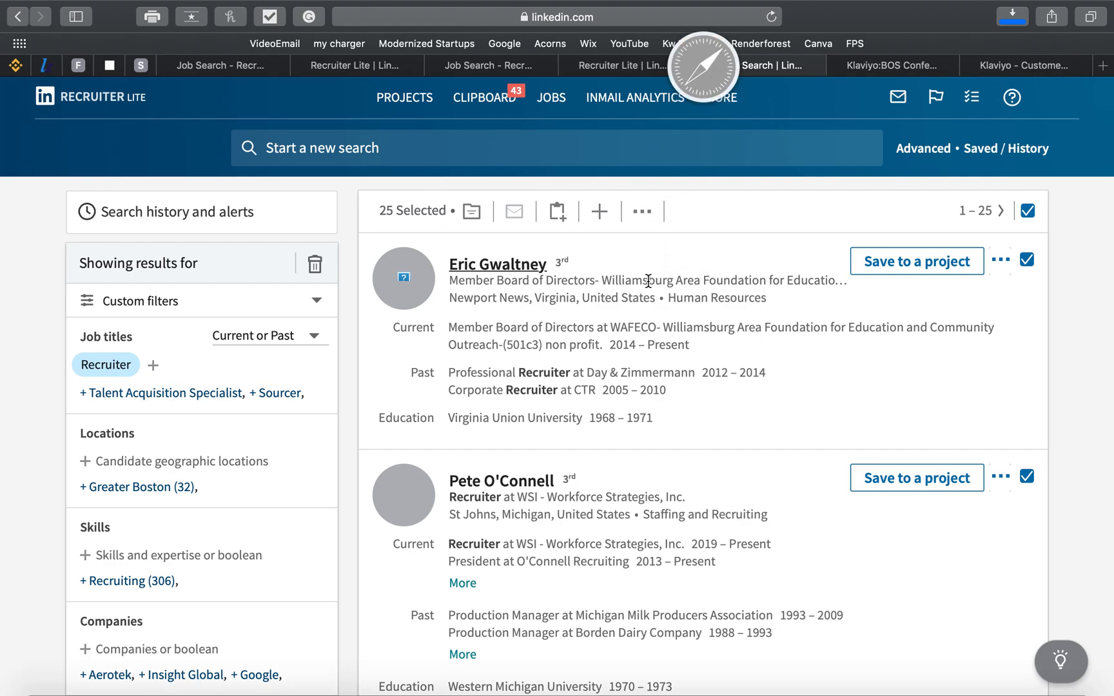
click(1013, 16)
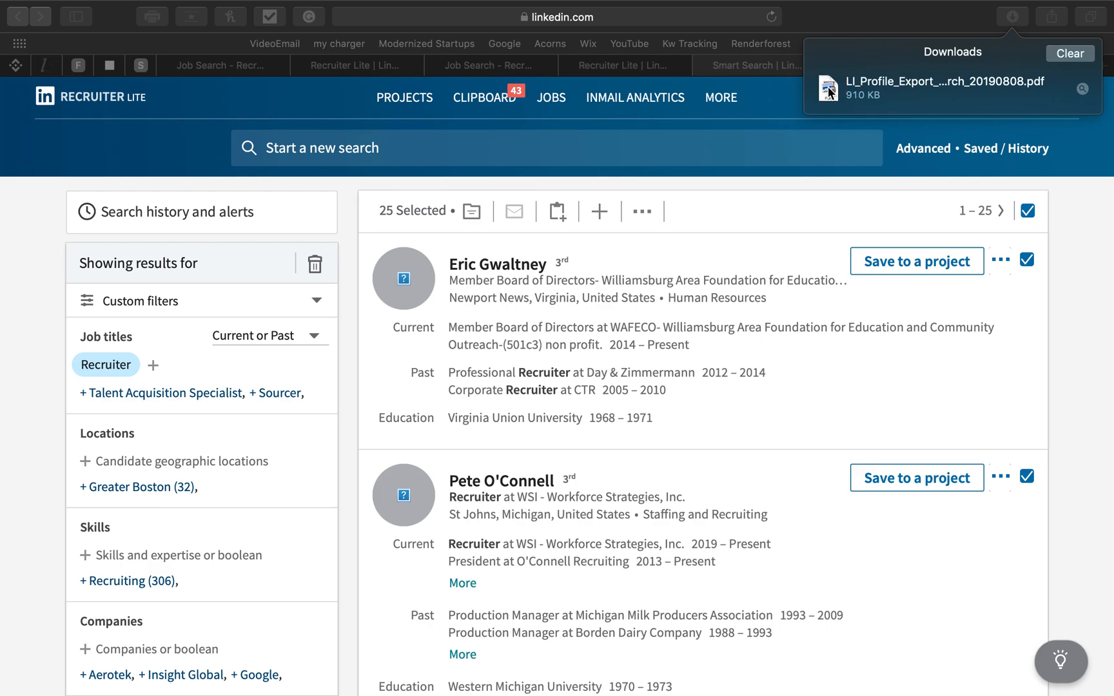
double_click(927, 101)
key(ctrl+Up)
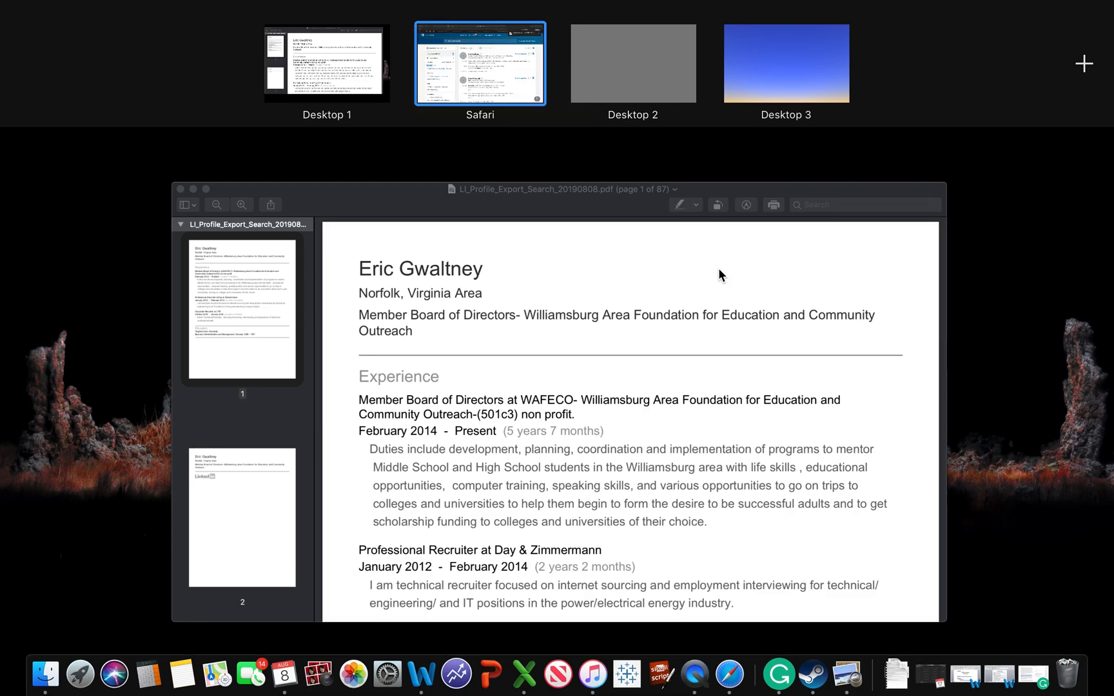
click(640, 403)
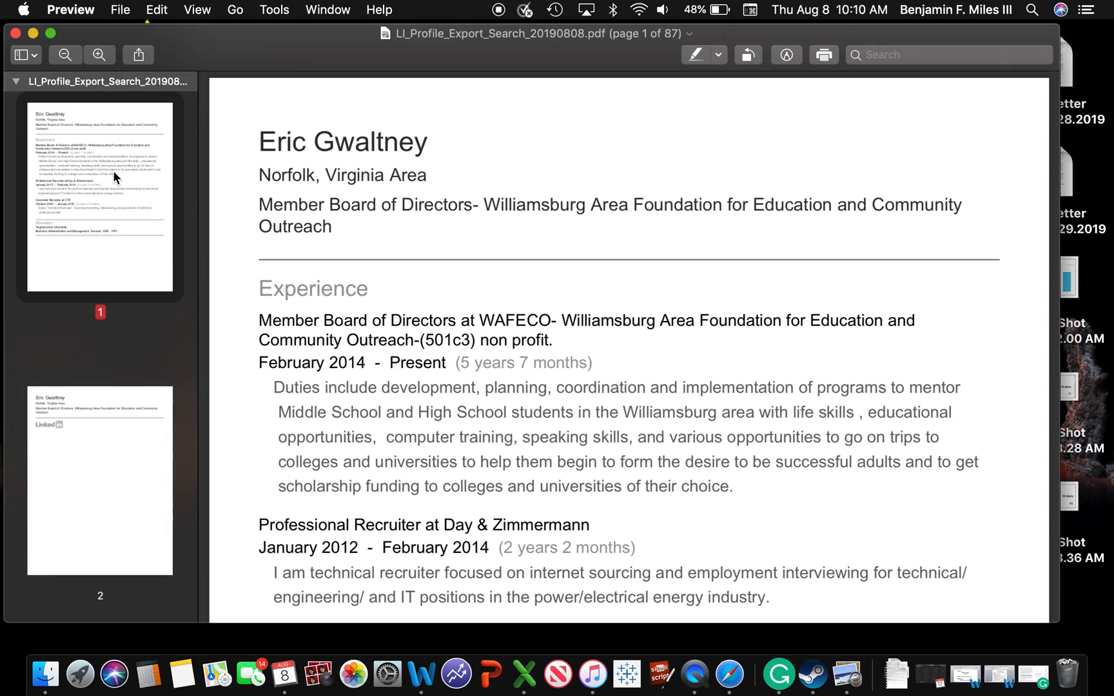
Look through the candidate profiles in the exported PDF, including the experience and education details of the second candidate.
scroll(116, 177, down, 5)
click(119, 242)
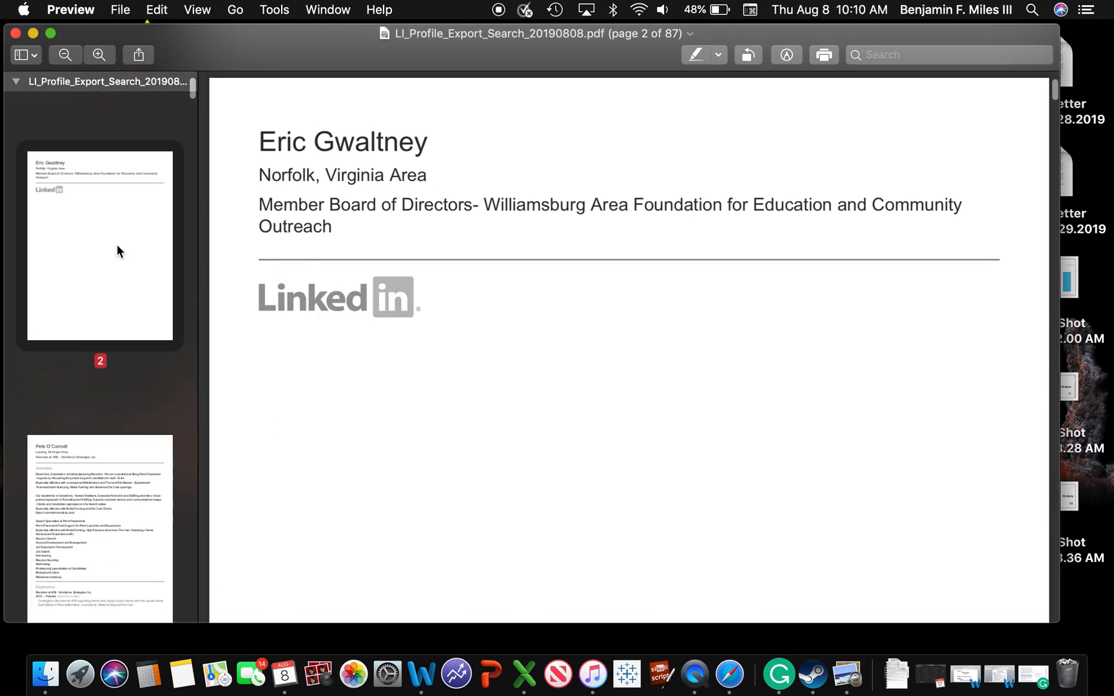
scroll(73, 481, down, 4)
click(70, 487)
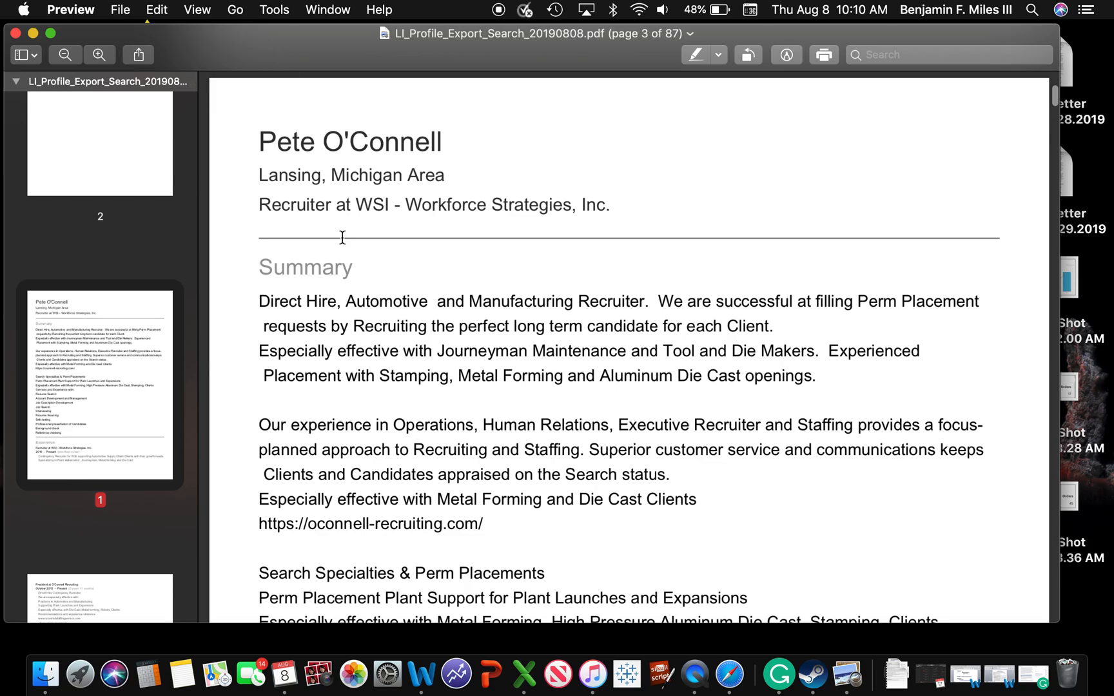
scroll(343, 238, down, 10)
scroll(339, 432, up, 2)
scroll(339, 432, down, 9)
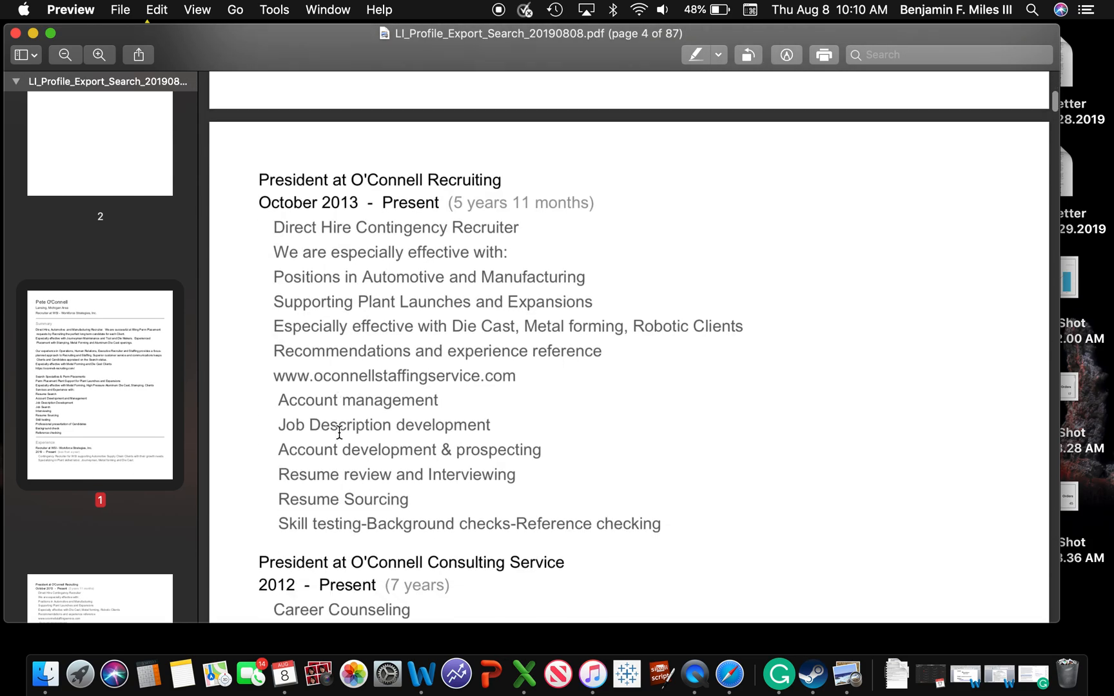
scroll(339, 432, down, 20)
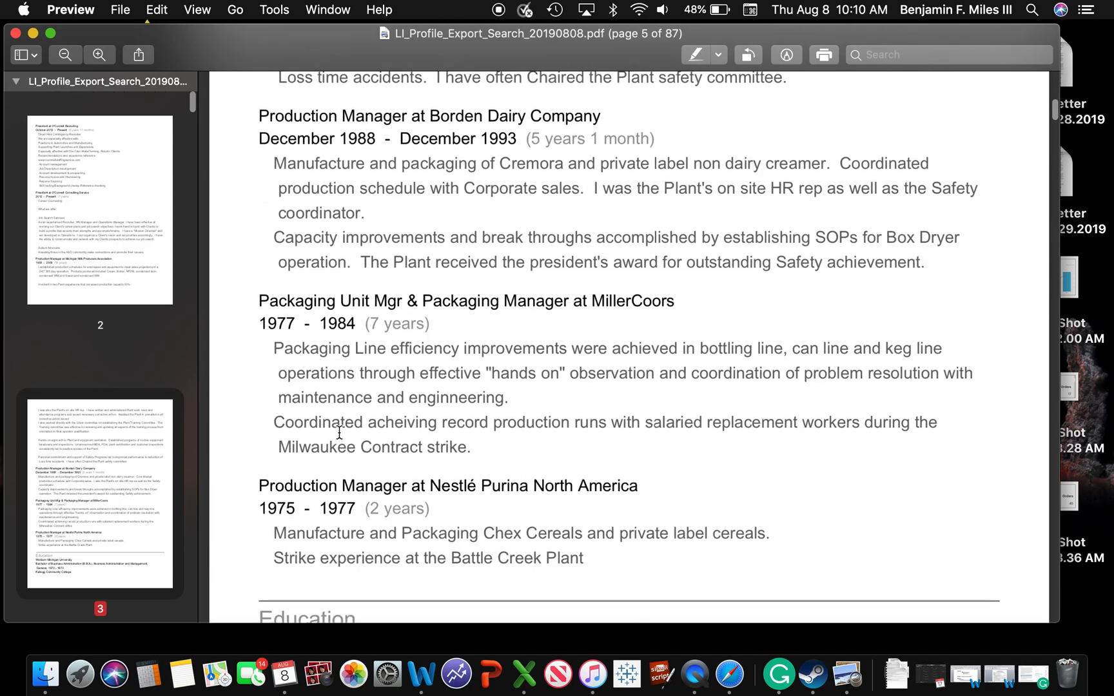
scroll(339, 432, down, 10)
scroll(156, 345, down, 15)
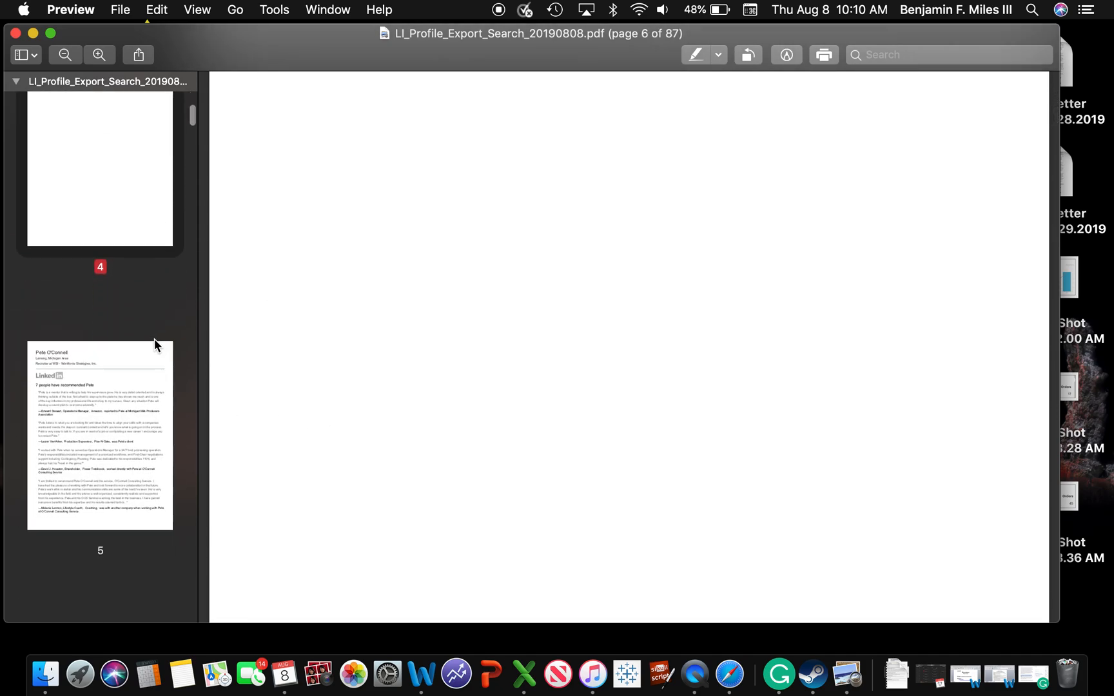
scroll(156, 345, down, 20)
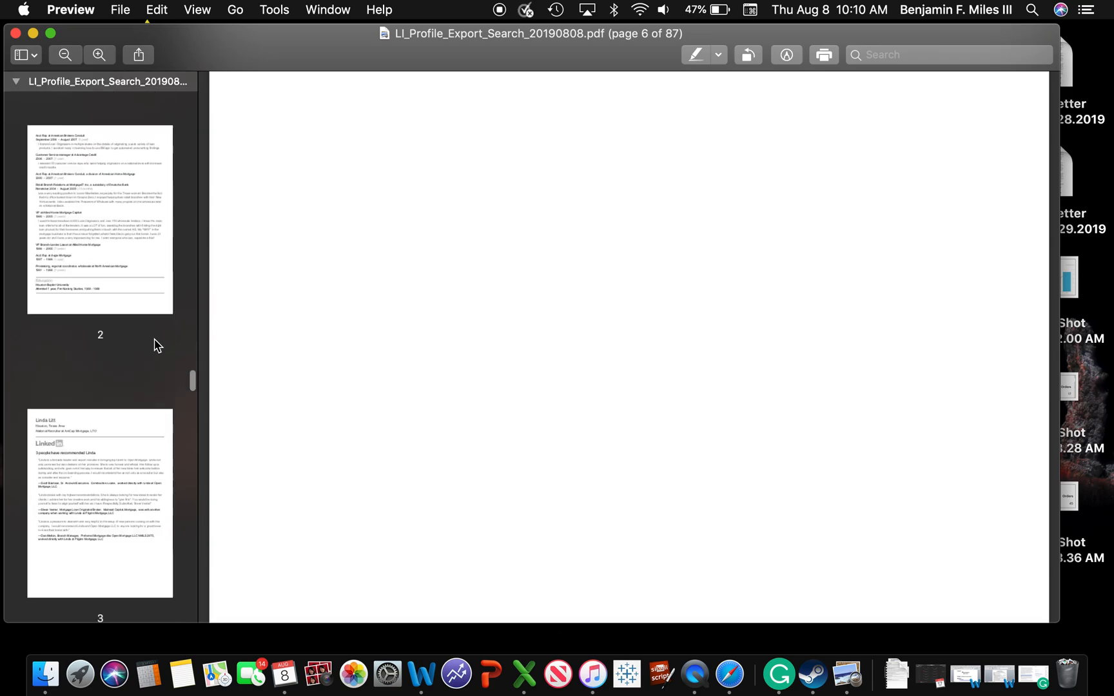
scroll(156, 345, down, 10)
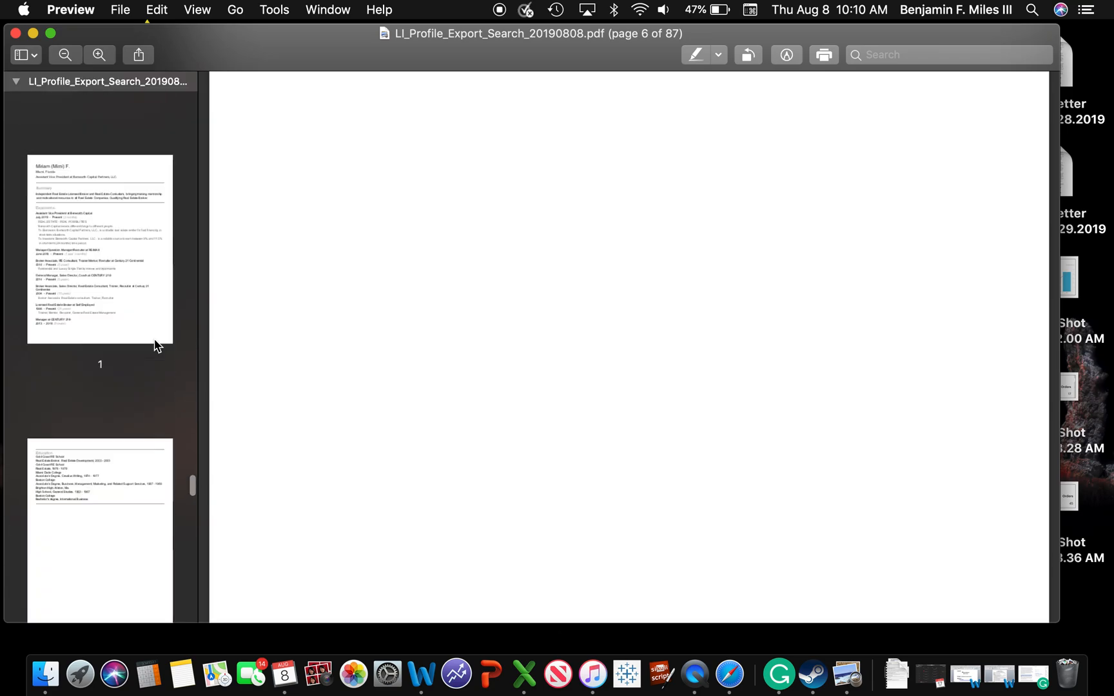
Close the exported PDF and switch back to the candidate results in Safari.
click(15, 33)
key(ctrl+Up)
mouse_move(493, 7)
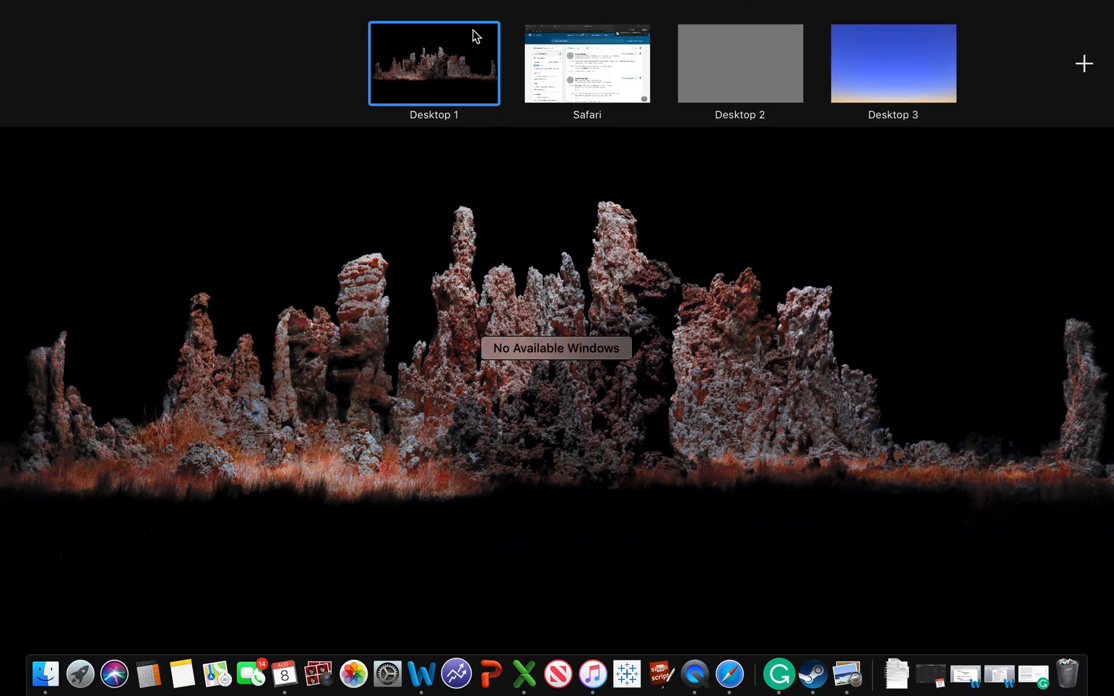
click(527, 110)
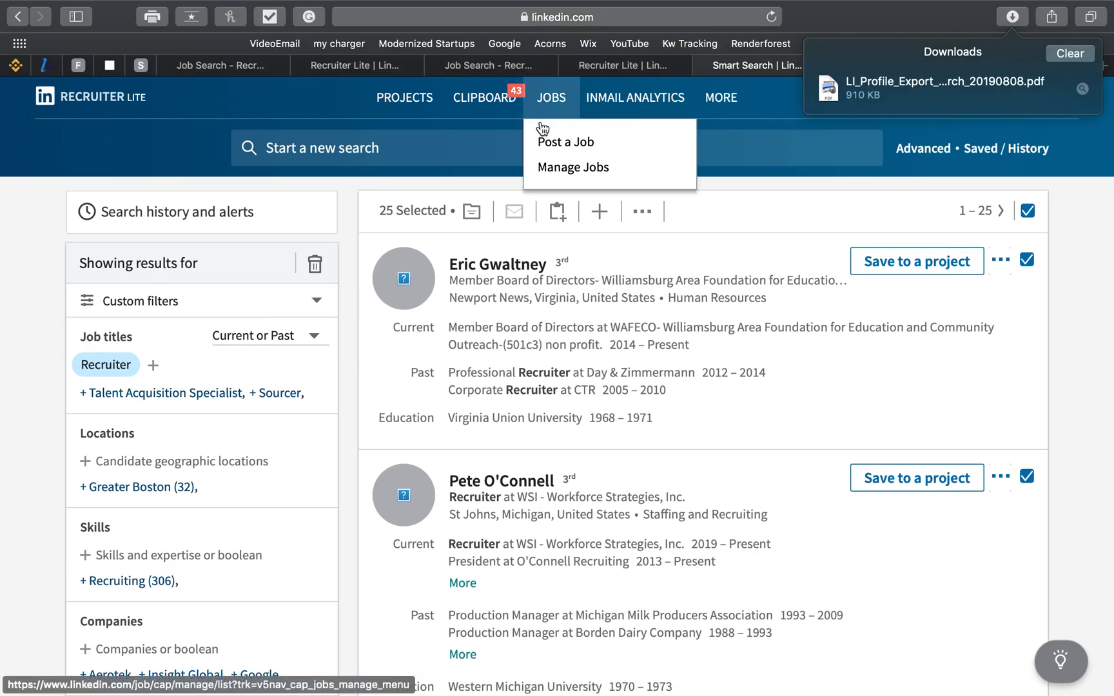
Open the print view of the 25 selected candidates.
click(642, 214)
click(691, 204)
click(643, 211)
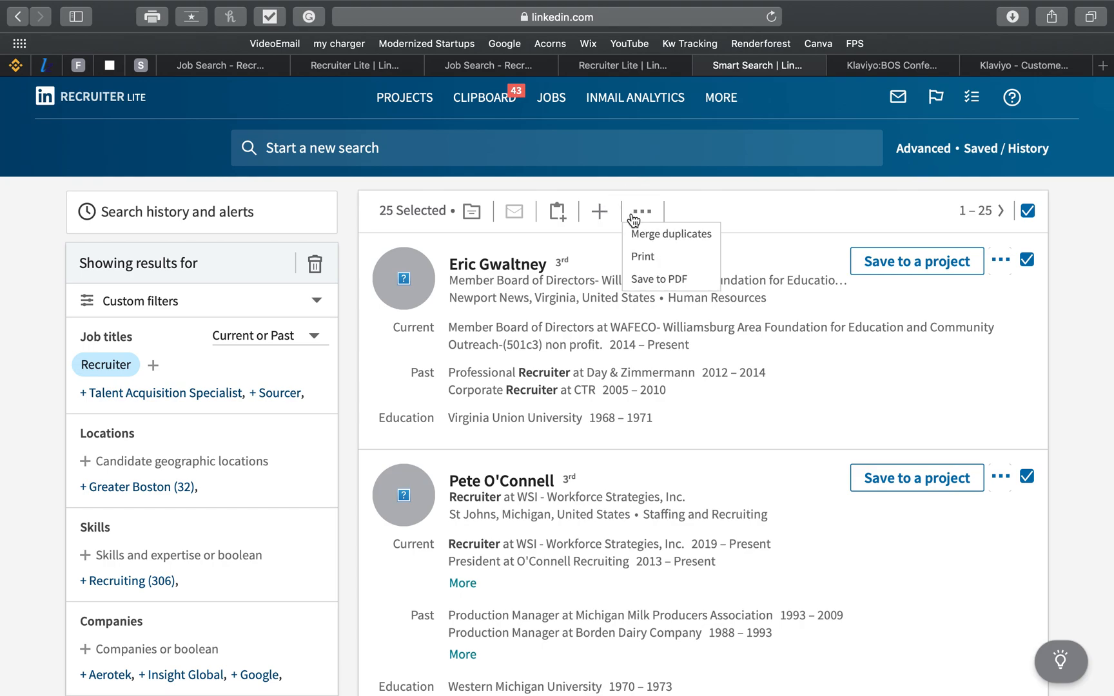
click(664, 258)
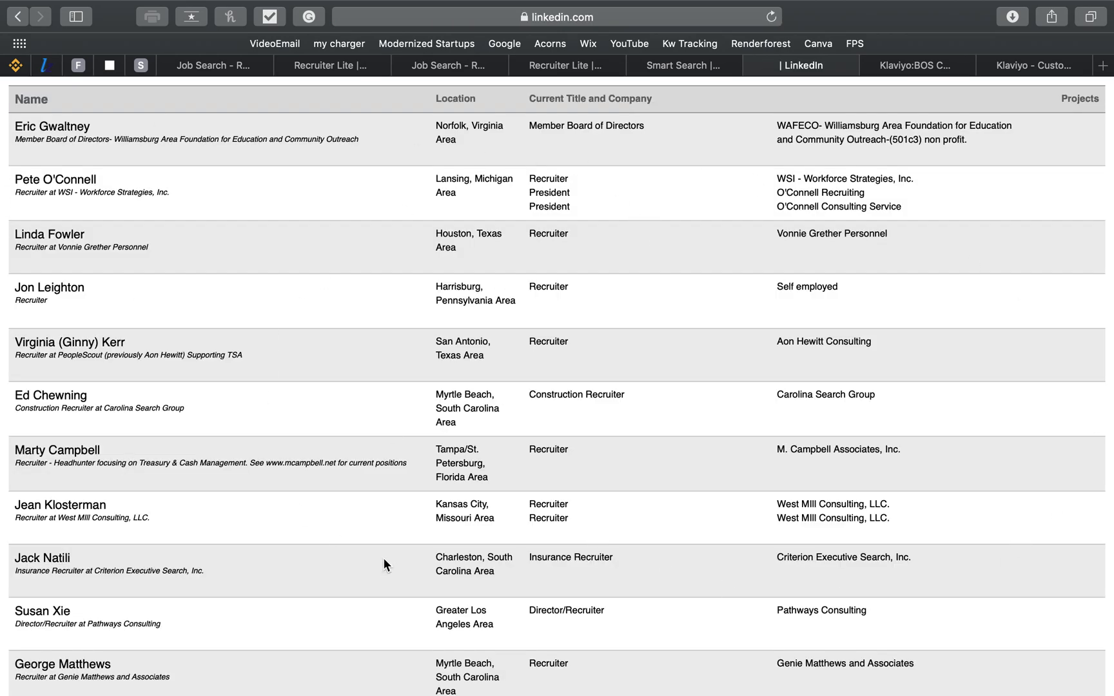
Review the printable candidate list from start to end, checking names, locations, titles and companies.
scroll(557, 561, down, 15)
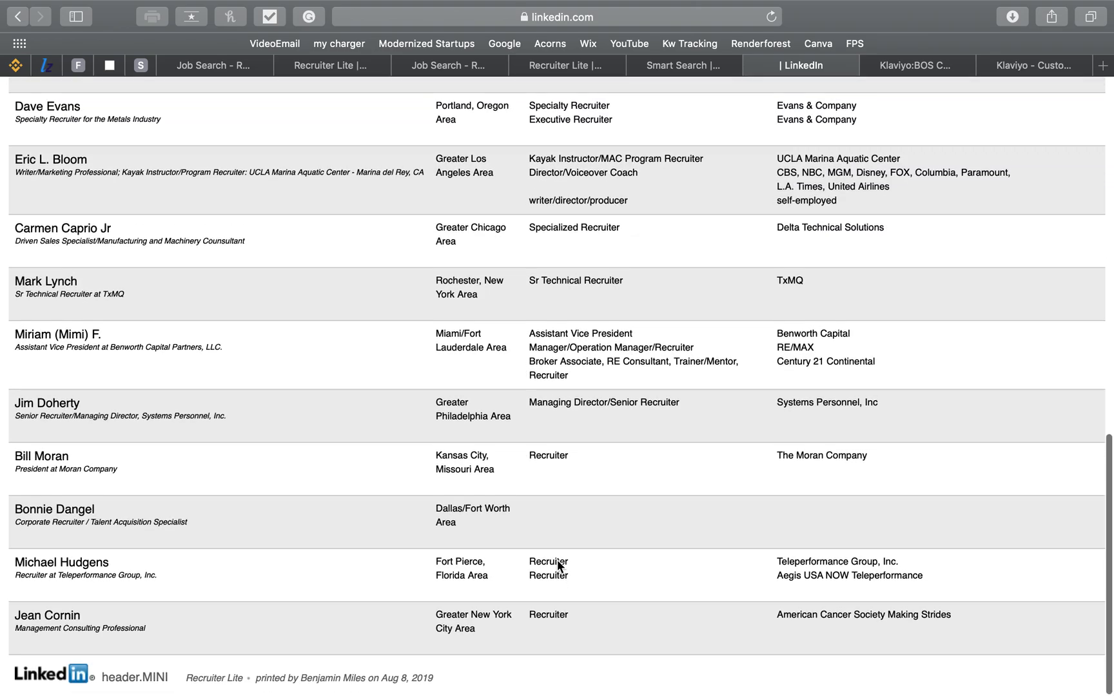
scroll(557, 561, up, 15)
scroll(558, 561, down, 2)
drag(16, 97, 762, 685)
click(991, 671)
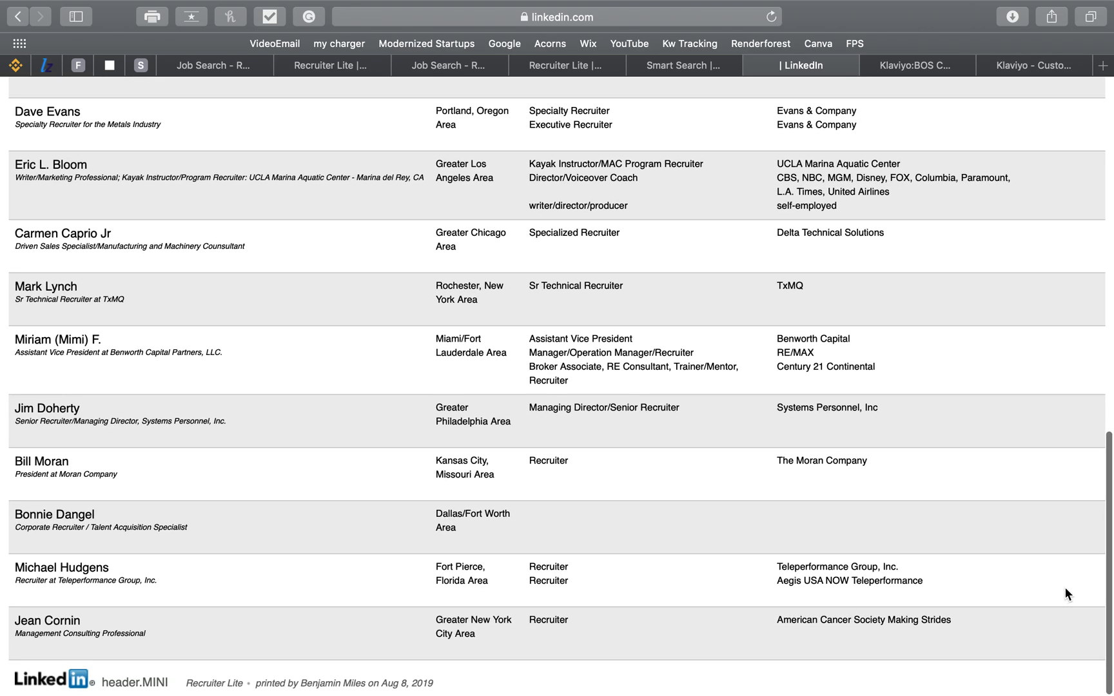
Examine the first candidate's name and headline at the start of the printable list.
scroll(1065, 587, up, 15)
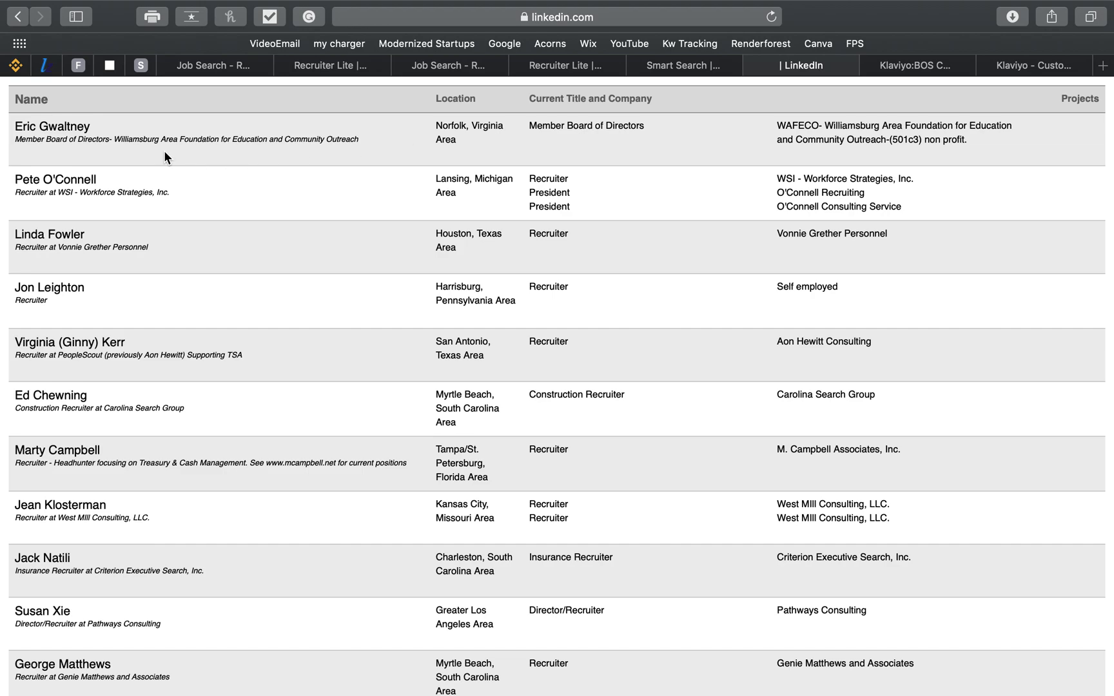
drag(39, 126, 78, 126)
click(6, 109)
drag(17, 147, 169, 148)
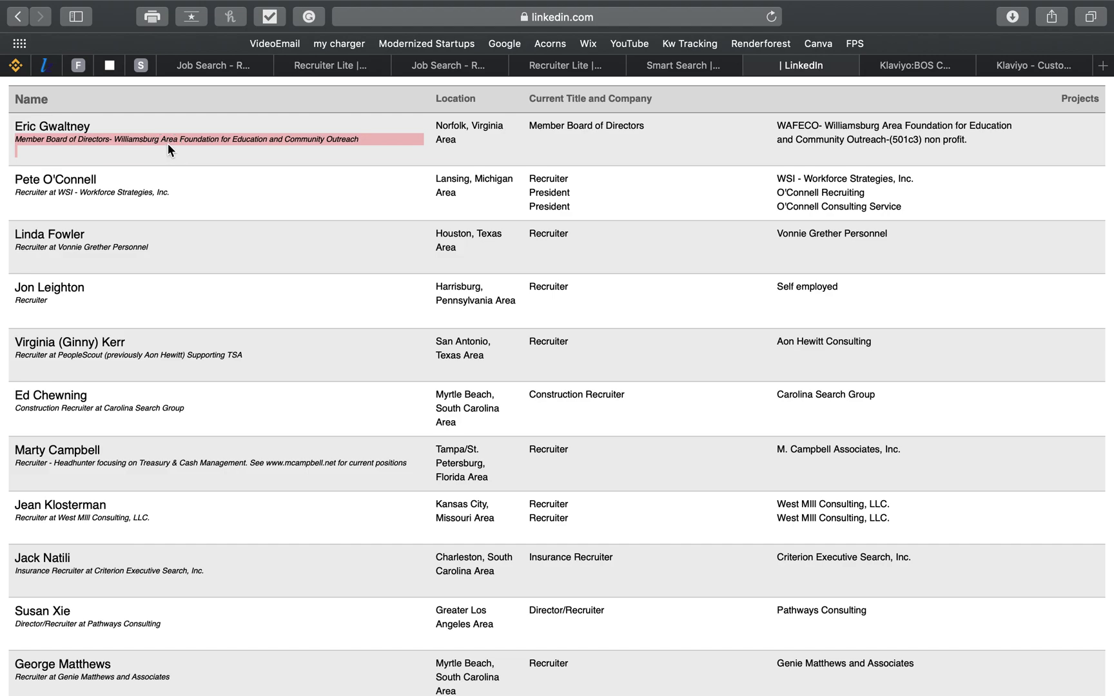
drag(380, 138, 179, 140)
click(191, 158)
click(81, 140)
click(214, 172)
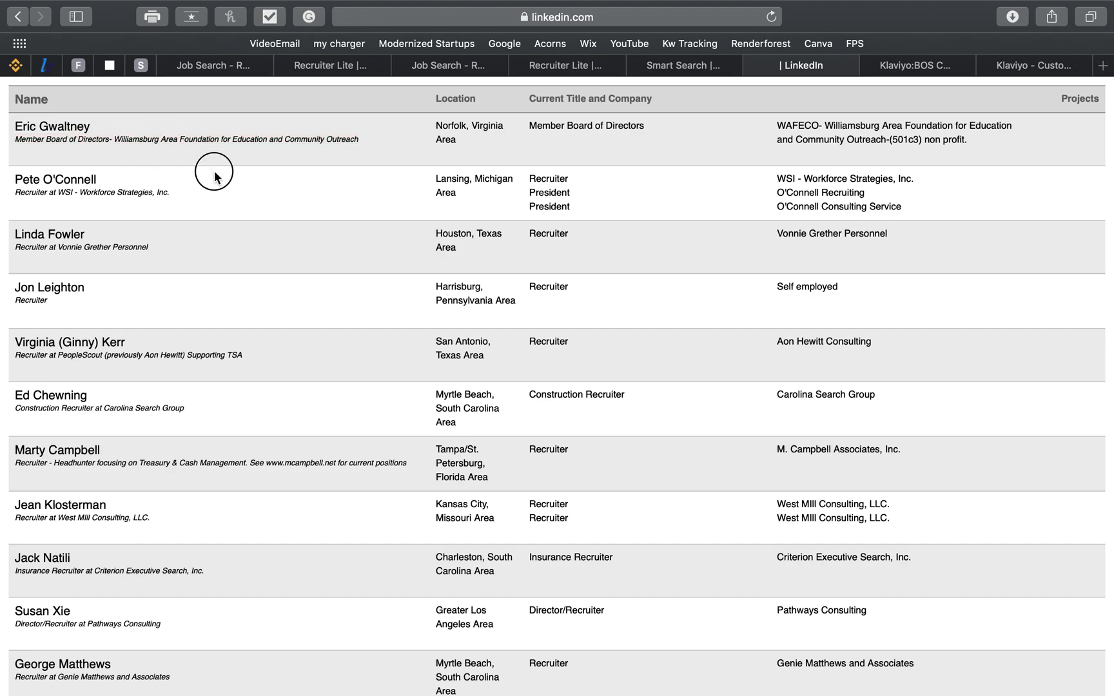
Skim the printable list again down to its last candidate, checking locations, current titles and companies.
scroll(214, 172, down, 1)
scroll(214, 172, up, 1)
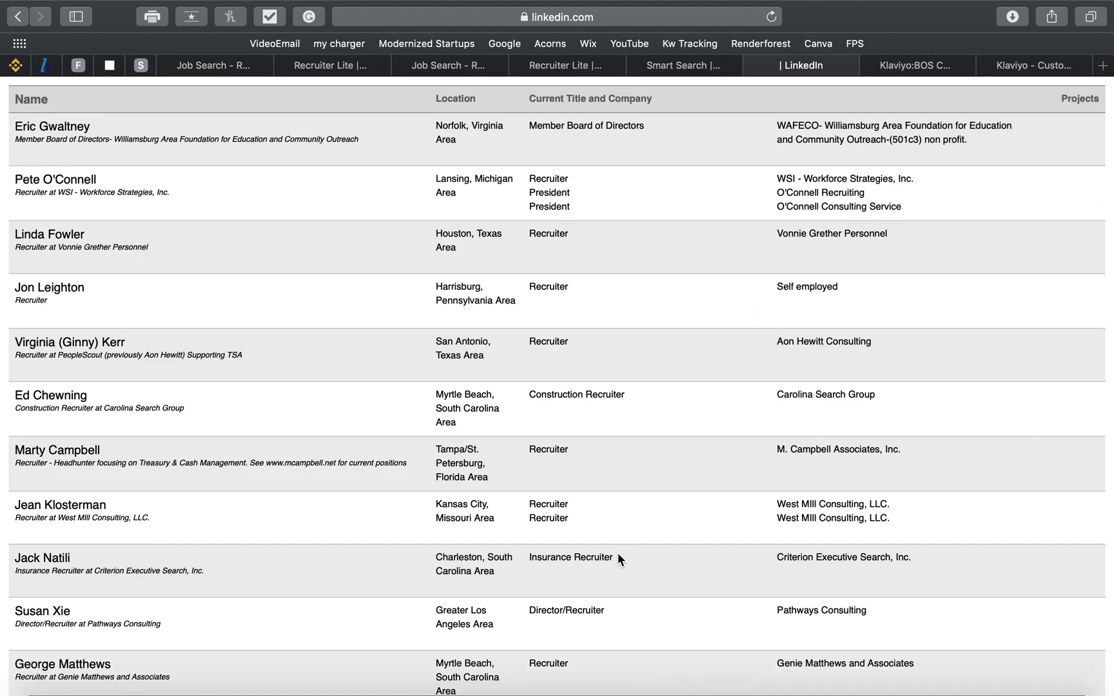
scroll(291, 243, down, 3)
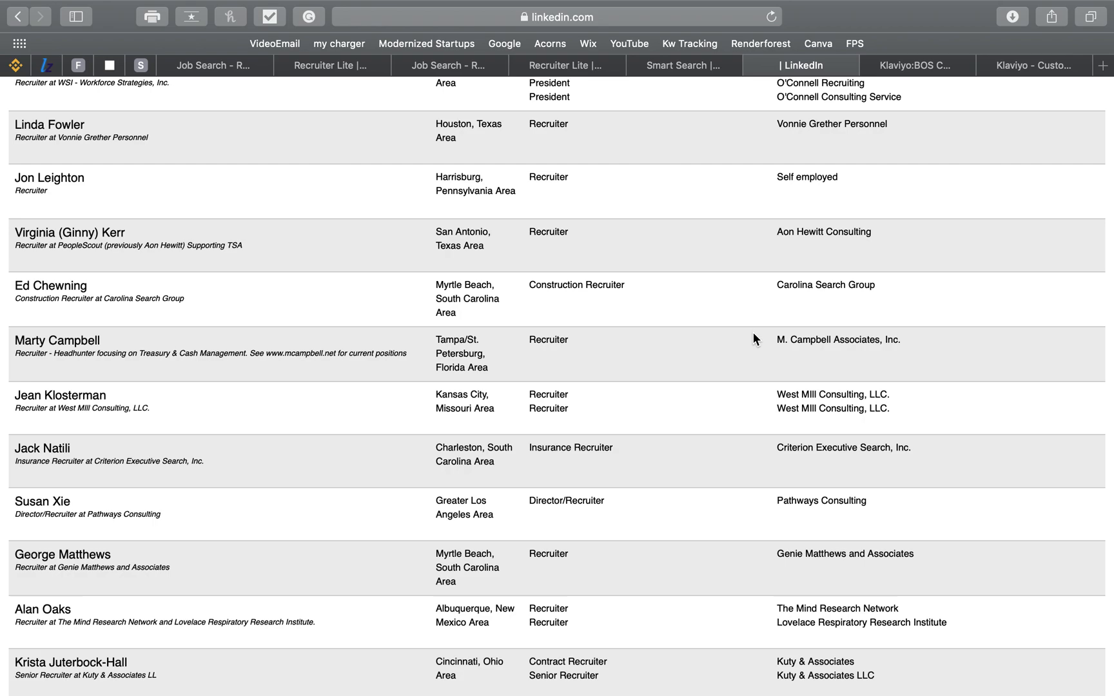
scroll(753, 336, up, 3)
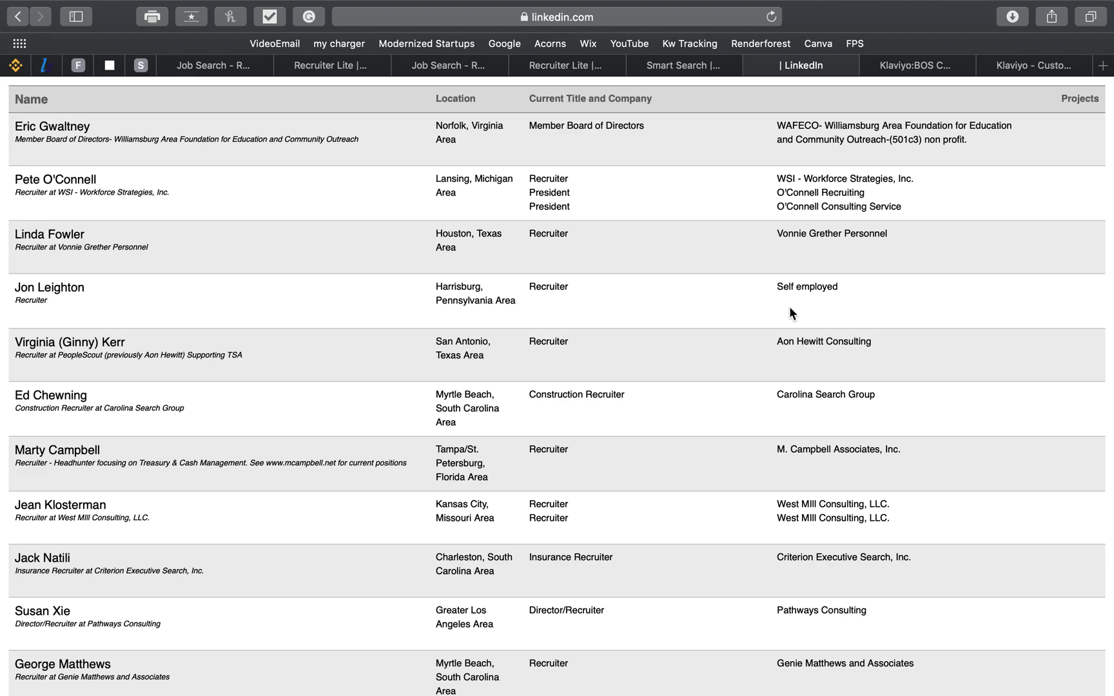
scroll(634, 258, down, 15)
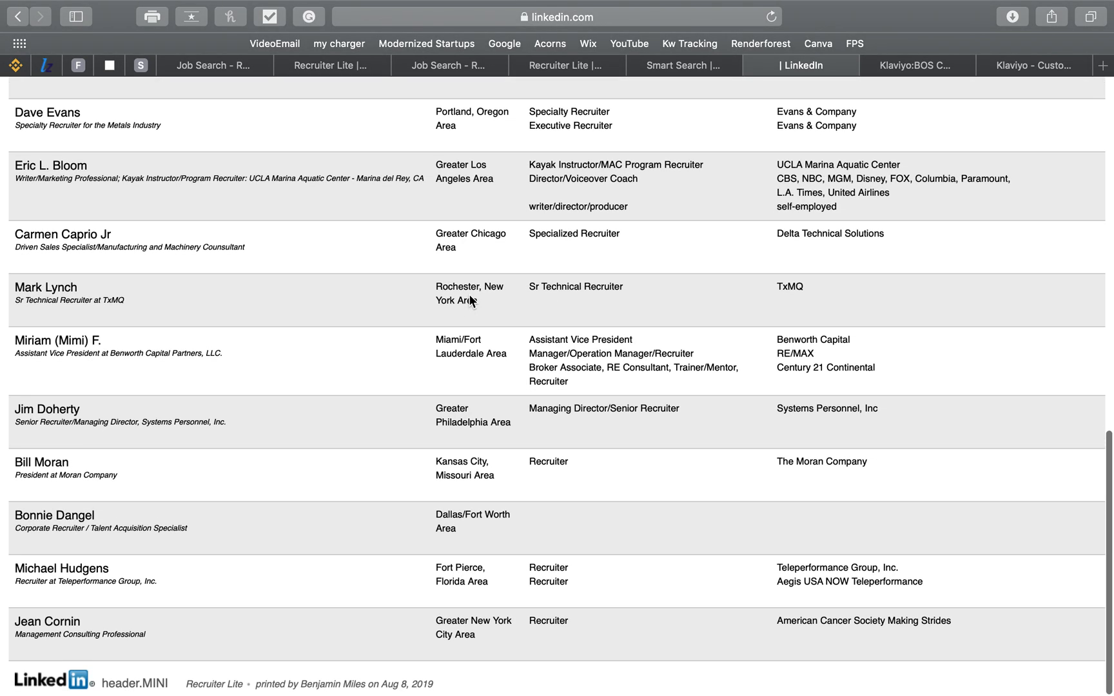
scroll(469, 294, up, 15)
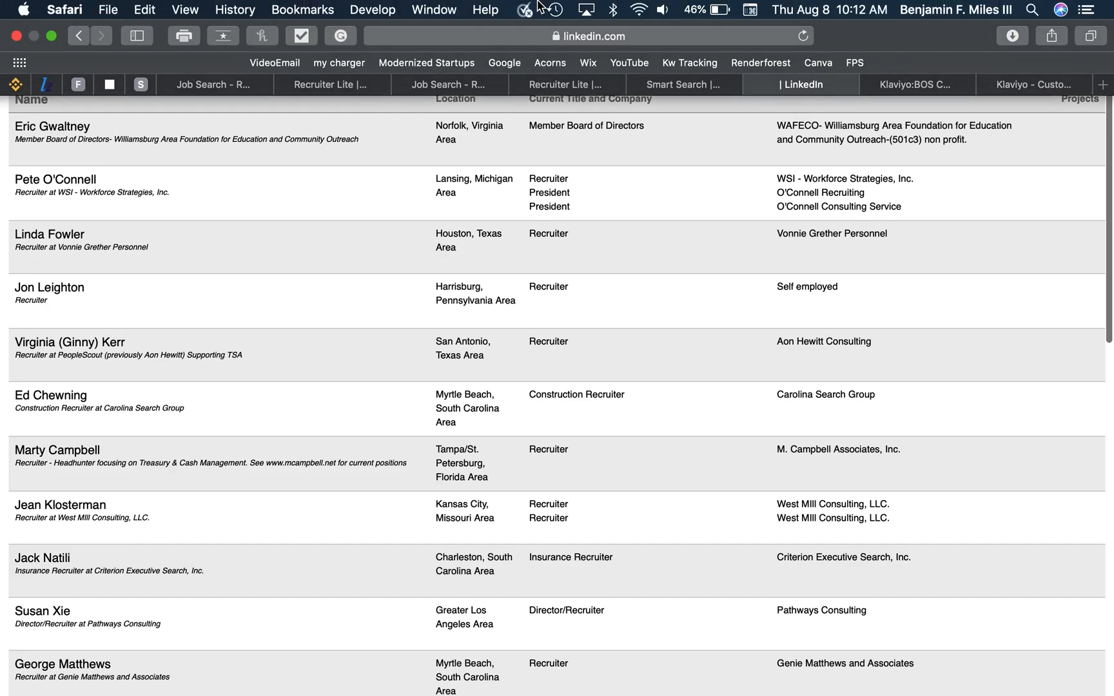
Leave the candidate list in Safari and switch to the Finder desktop on Desktop 1.
key(ctrl+Up)
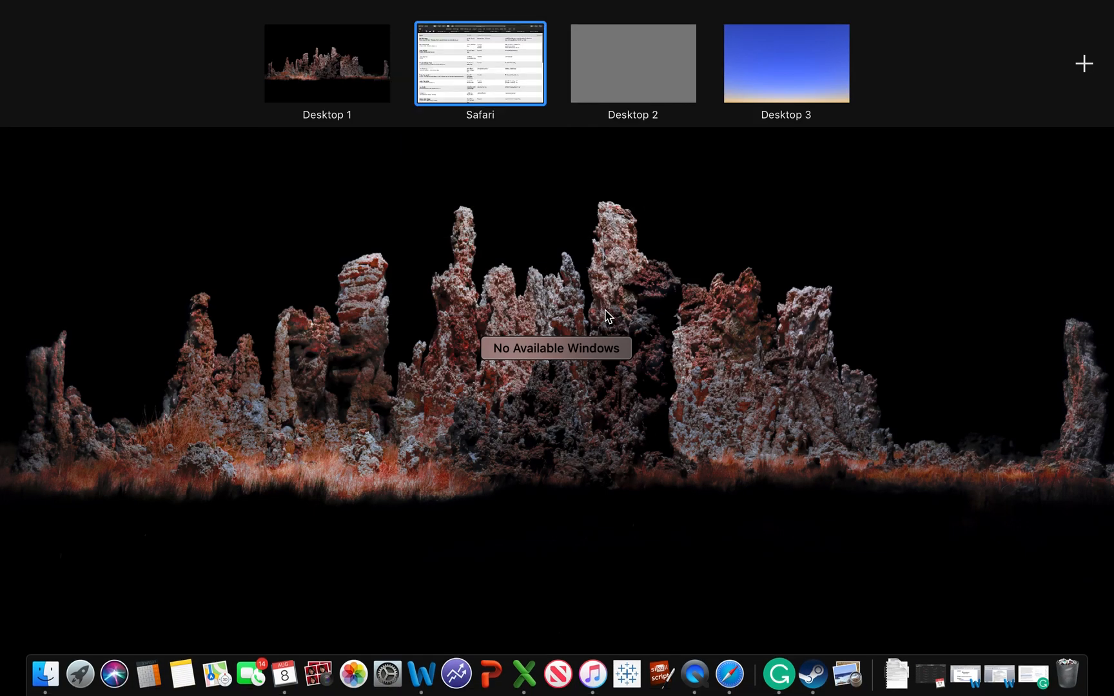
click(499, 76)
key(ctrl+Up)
click(539, 339)
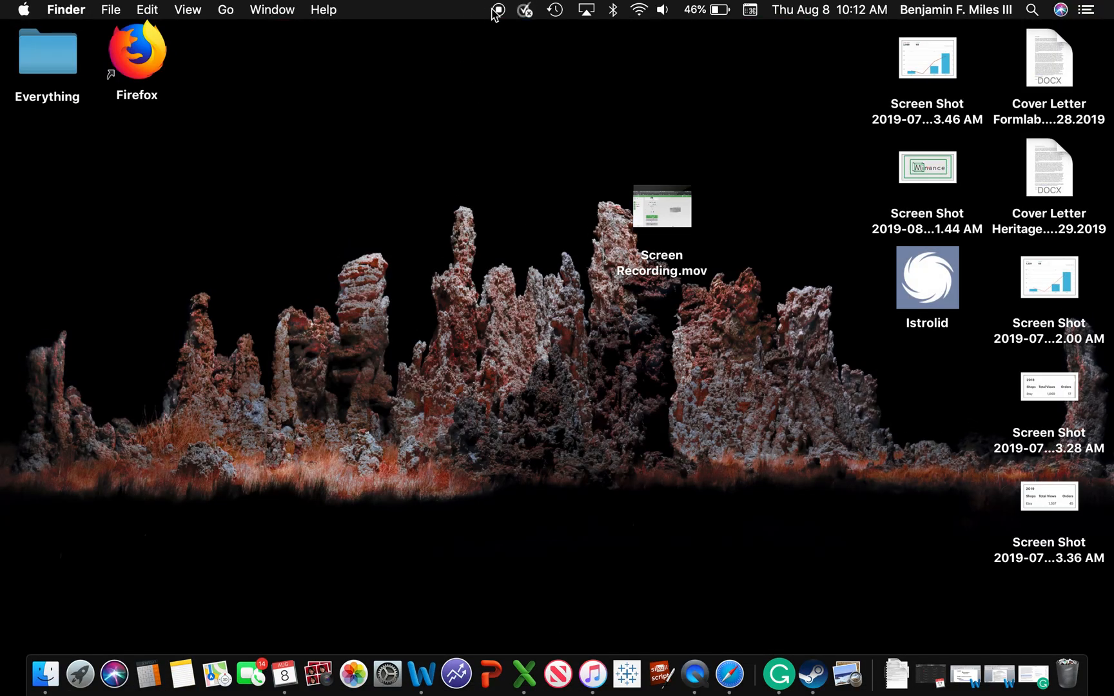